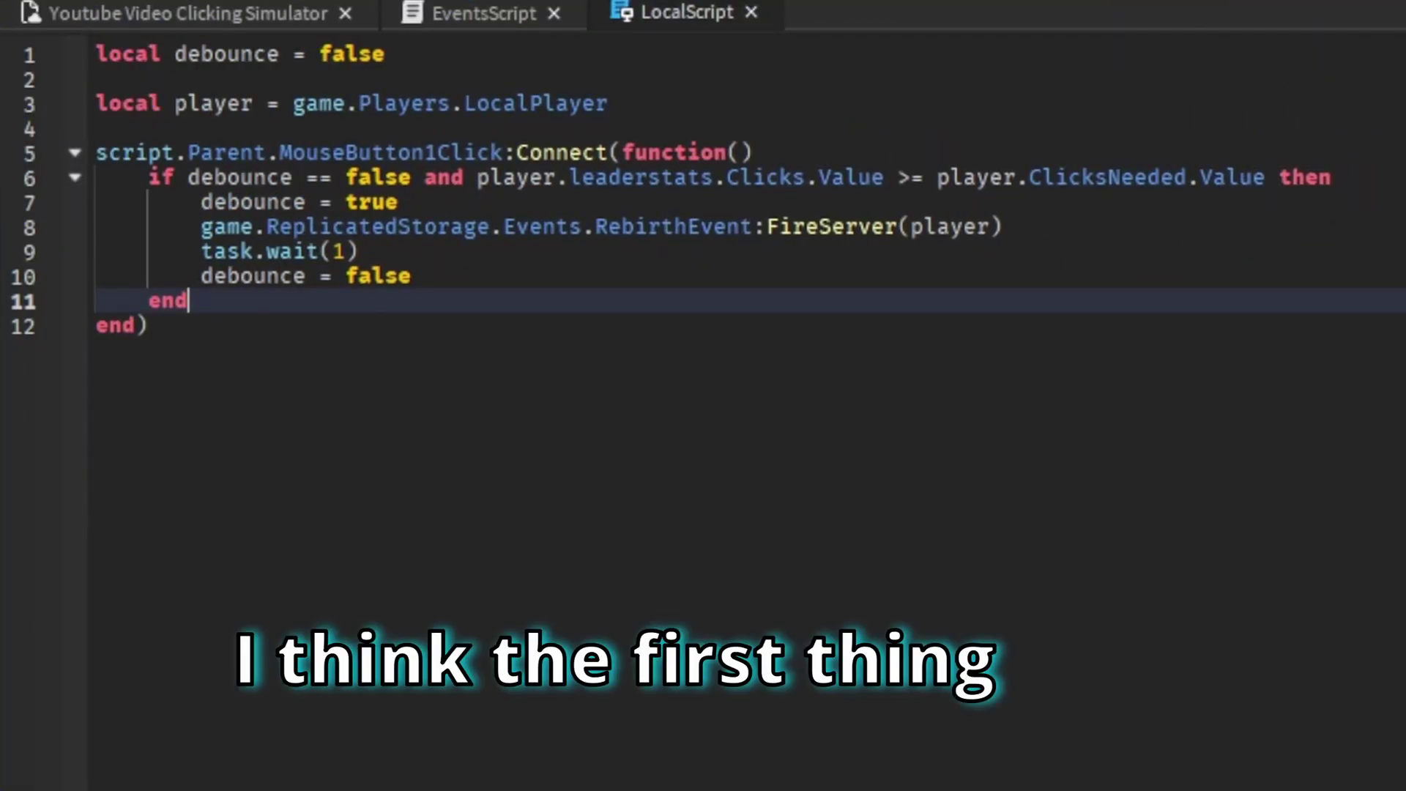
Step: Remove the player's clicks comparison from the if condition in LocalScript so it checks only whether debounce equals false
{"action": "left_click_drag", "start_coordinate": [1320, 176], "coordinate": [146, 177]}
{"action": "left_click", "coordinate": [578, 327]}
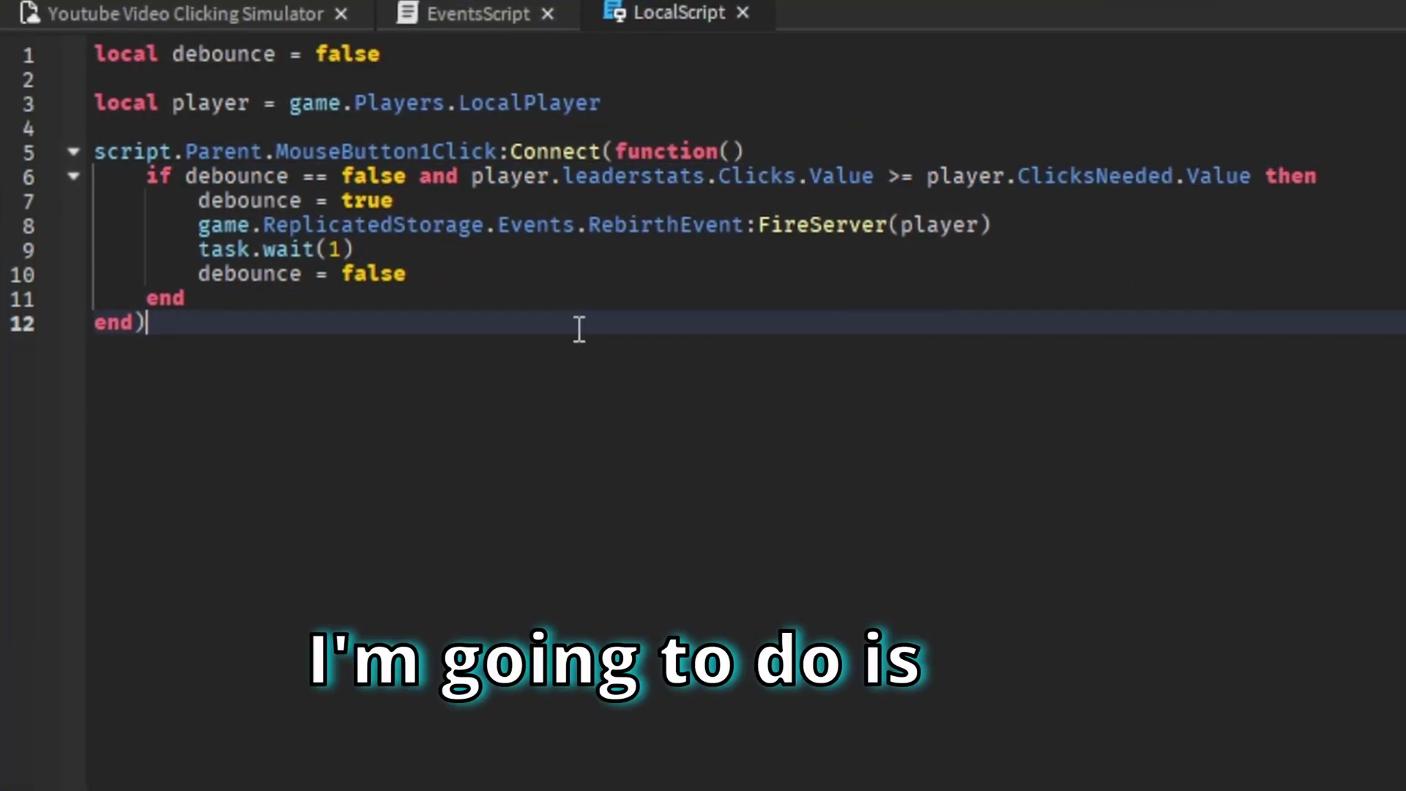
{"action": "left_click", "coordinate": [342, 177]}
{"action": "left_click_drag", "start_coordinate": [1324, 176], "coordinate": [857, 199]}
{"action": "left_click_drag", "start_coordinate": [1241, 176], "coordinate": [402, 176]}
{"action": "key", "text": "BackSpace"}
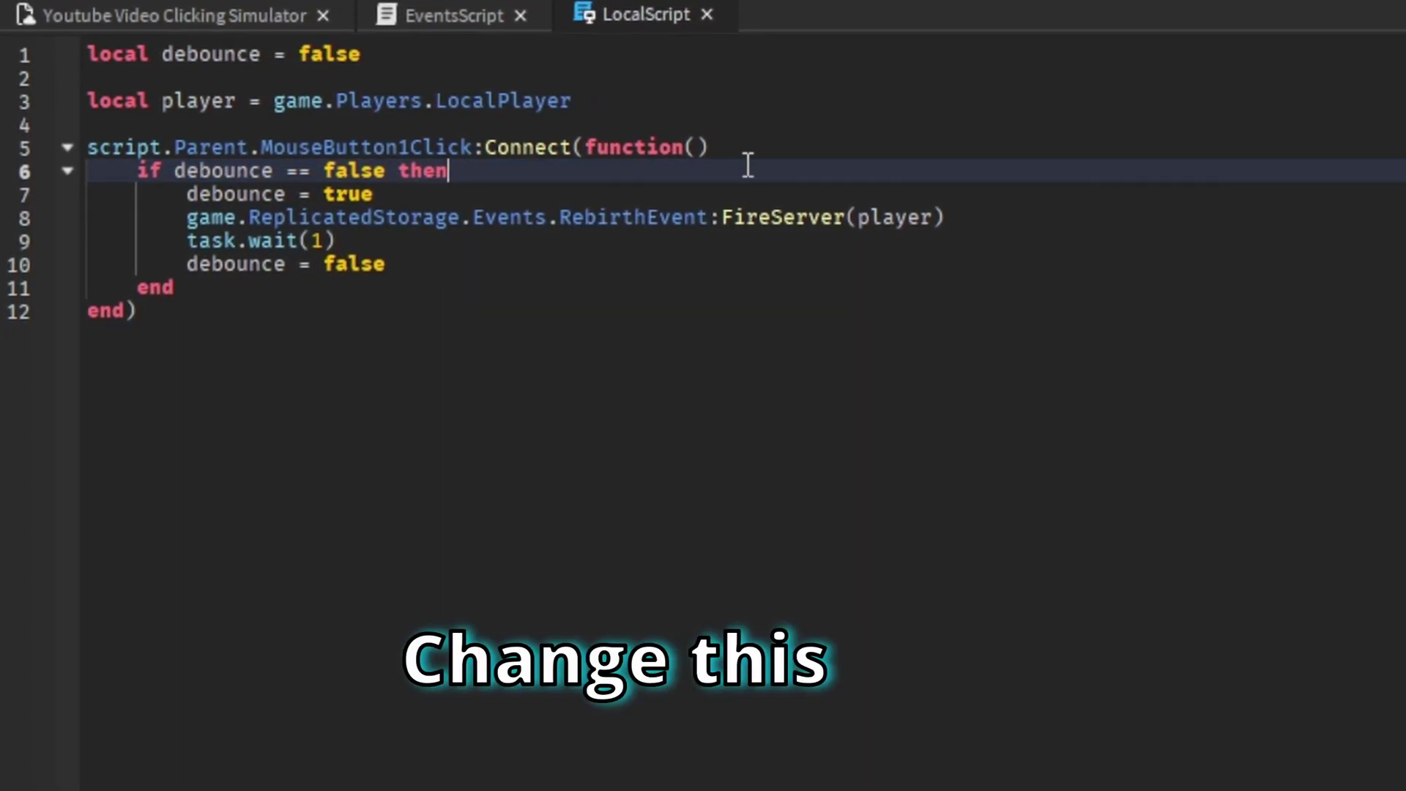
Step: Make the RebirthEvent:FireServer call pass 1 as its argument
{"action": "left_click", "coordinate": [761, 218]}
{"action": "left_click_drag", "start_coordinate": [933, 220], "coordinate": [831, 213]}
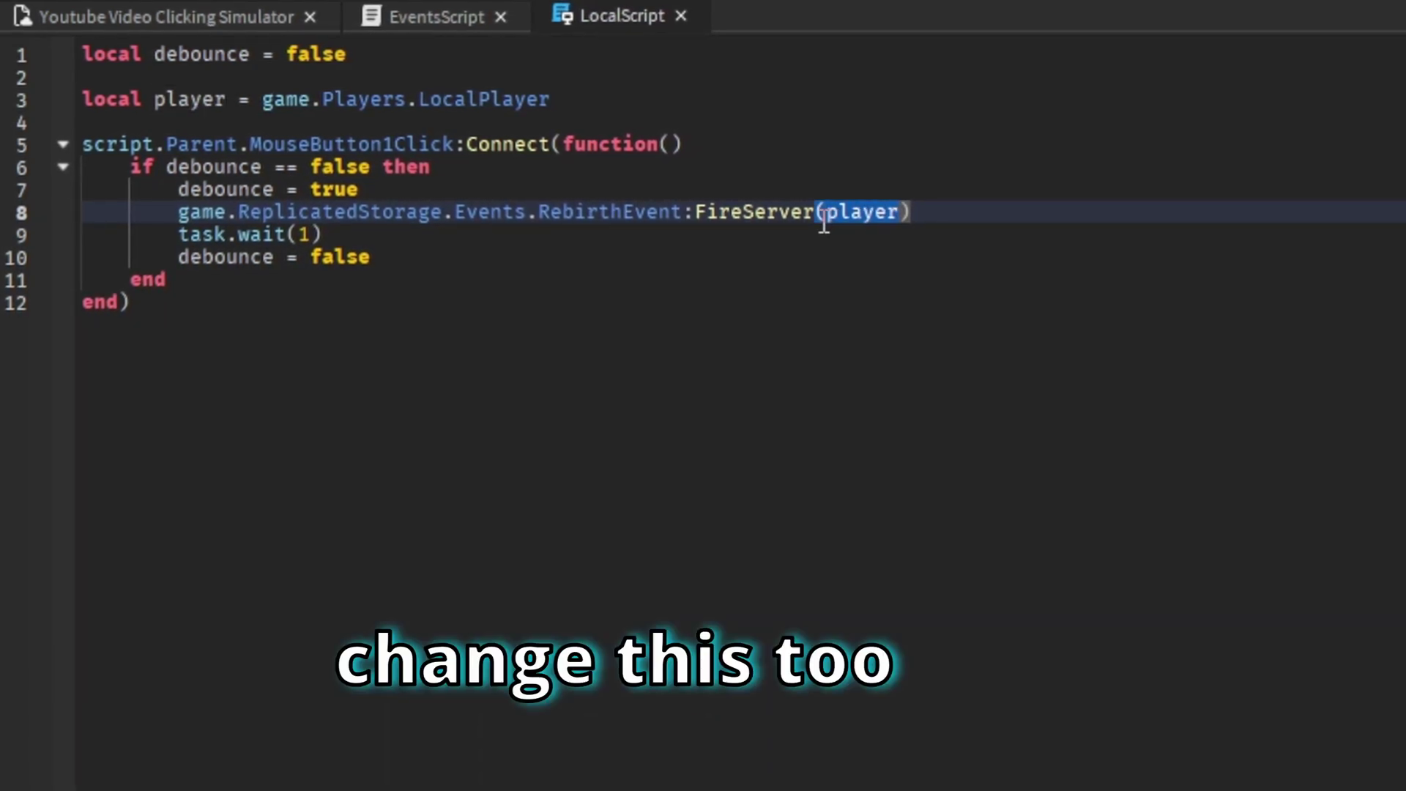
{"action": "type", "text": "1"}
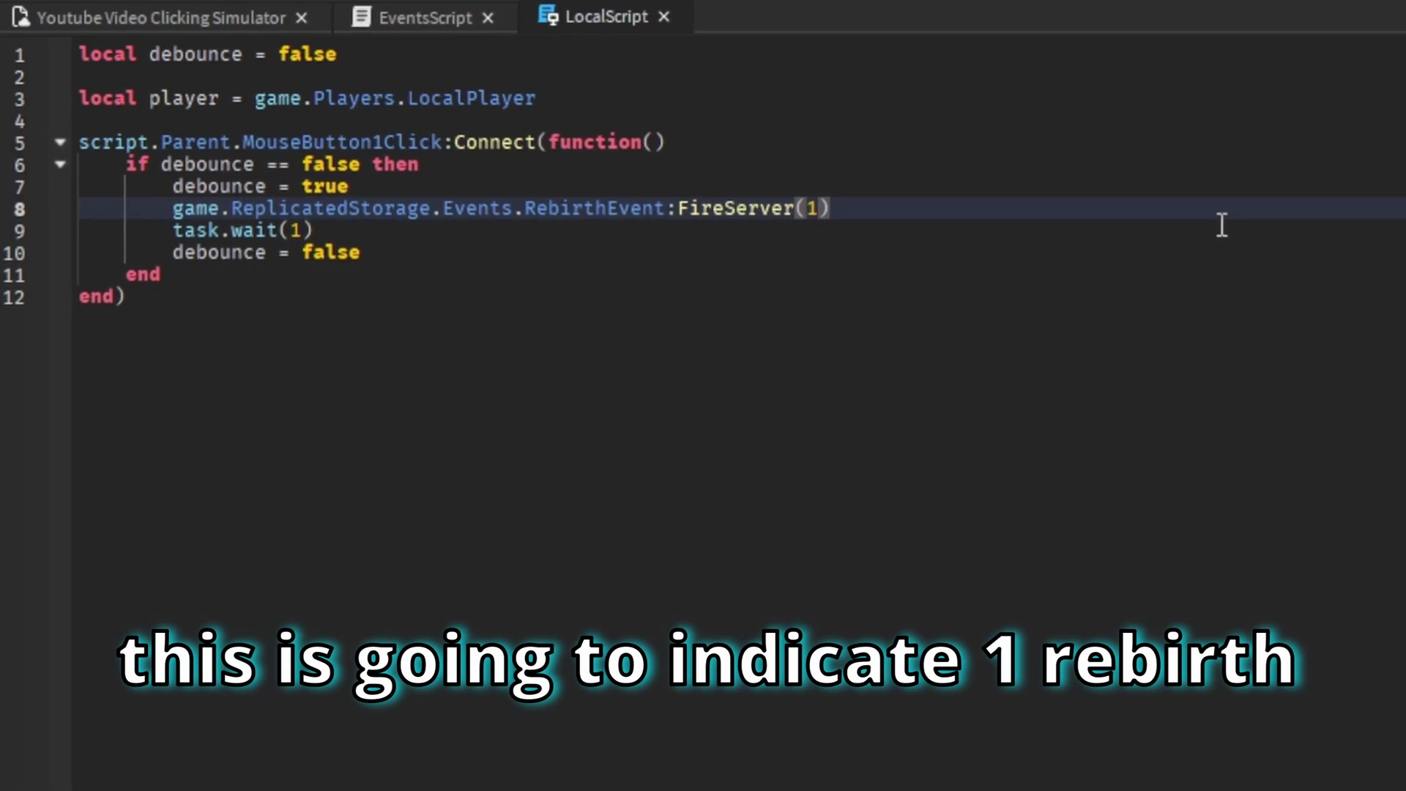
Step: In EventsScript, begin the rebirthevent handler with "if player.leaderstats.Clicks.Value >= player.ClicksNeeded.Value"
{"action": "left_click", "coordinate": [408, 18]}
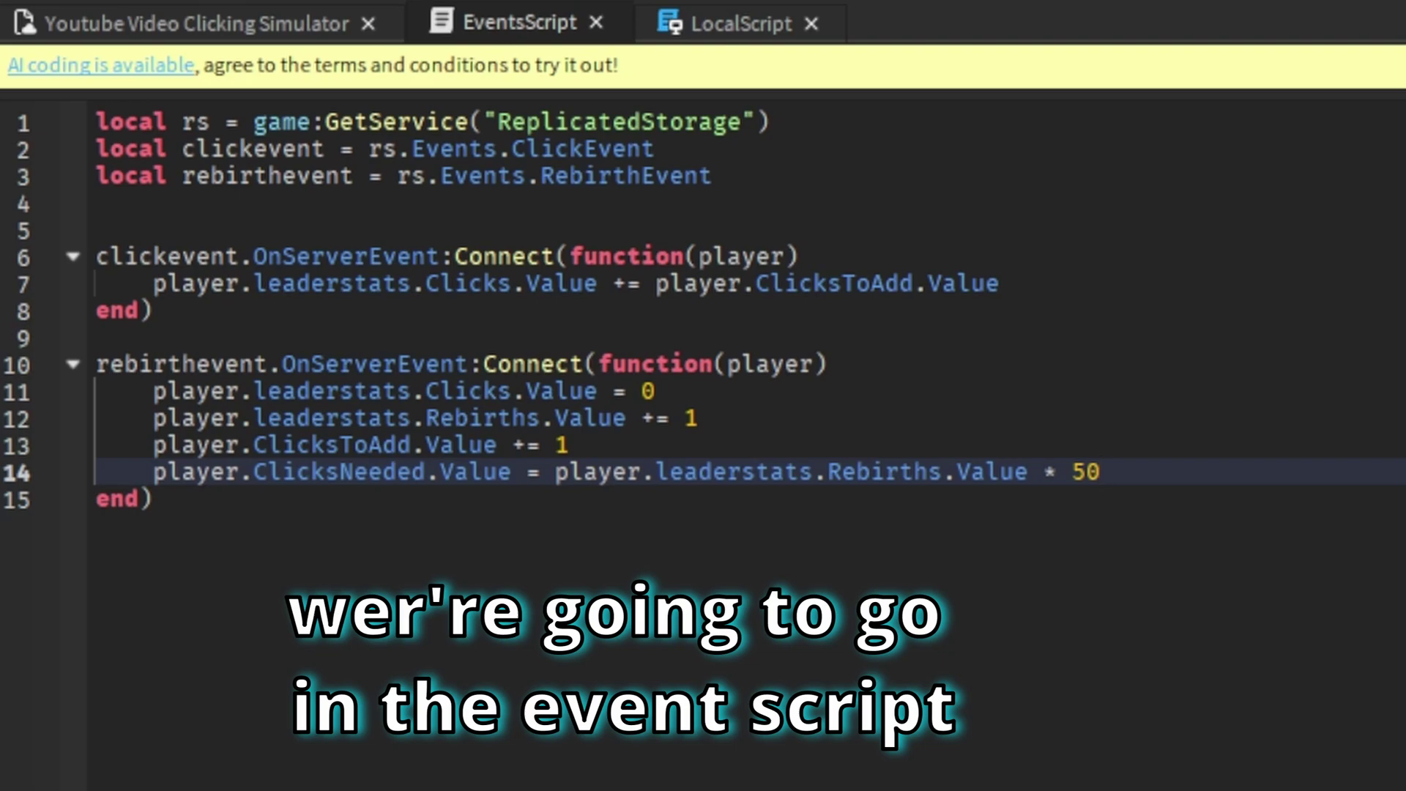
{"action": "left_click", "coordinate": [1021, 329]}
{"action": "left_click", "coordinate": [1047, 294]}
{"action": "left_click", "coordinate": [1054, 321]}
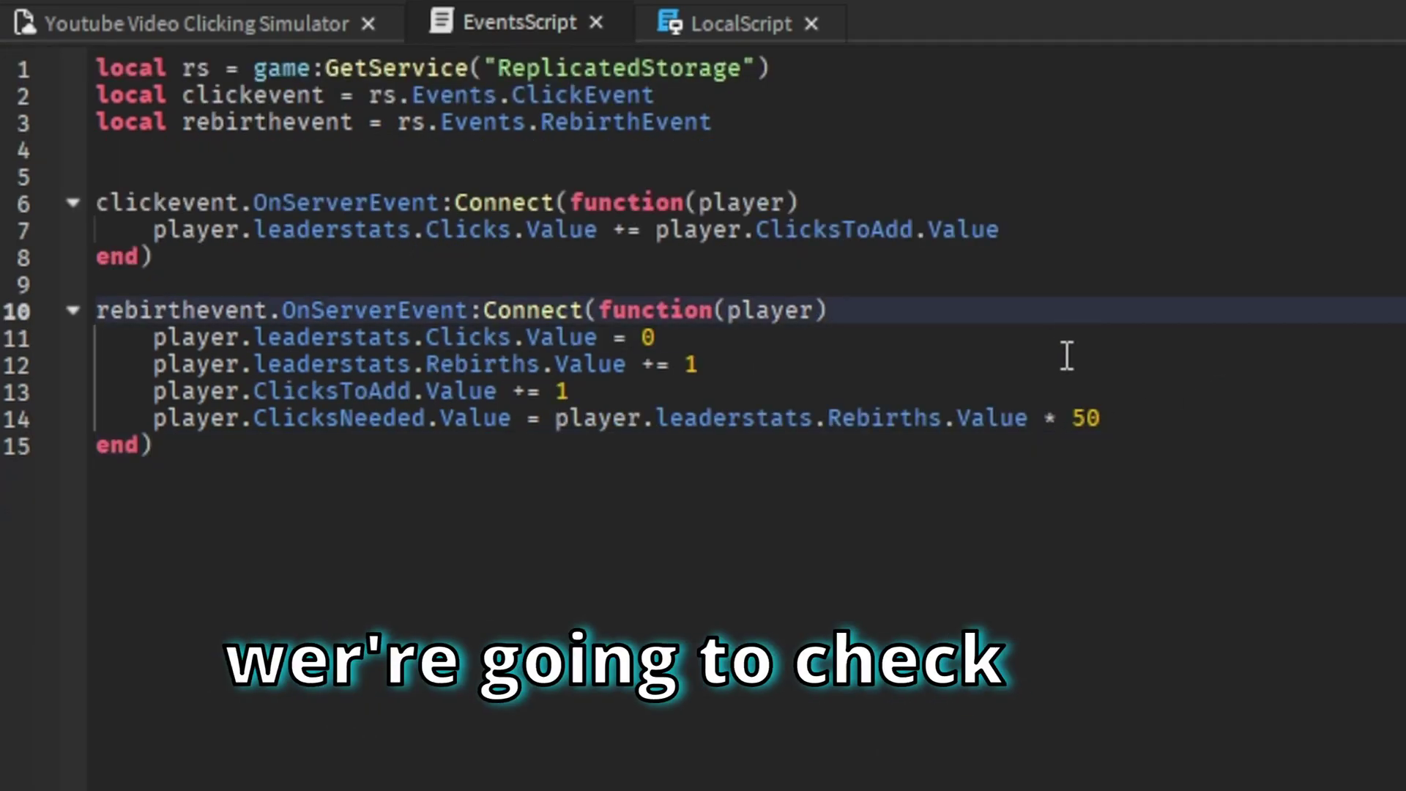
{"action": "key", "text": "Return"}
{"action": "type", "text": "if player."}
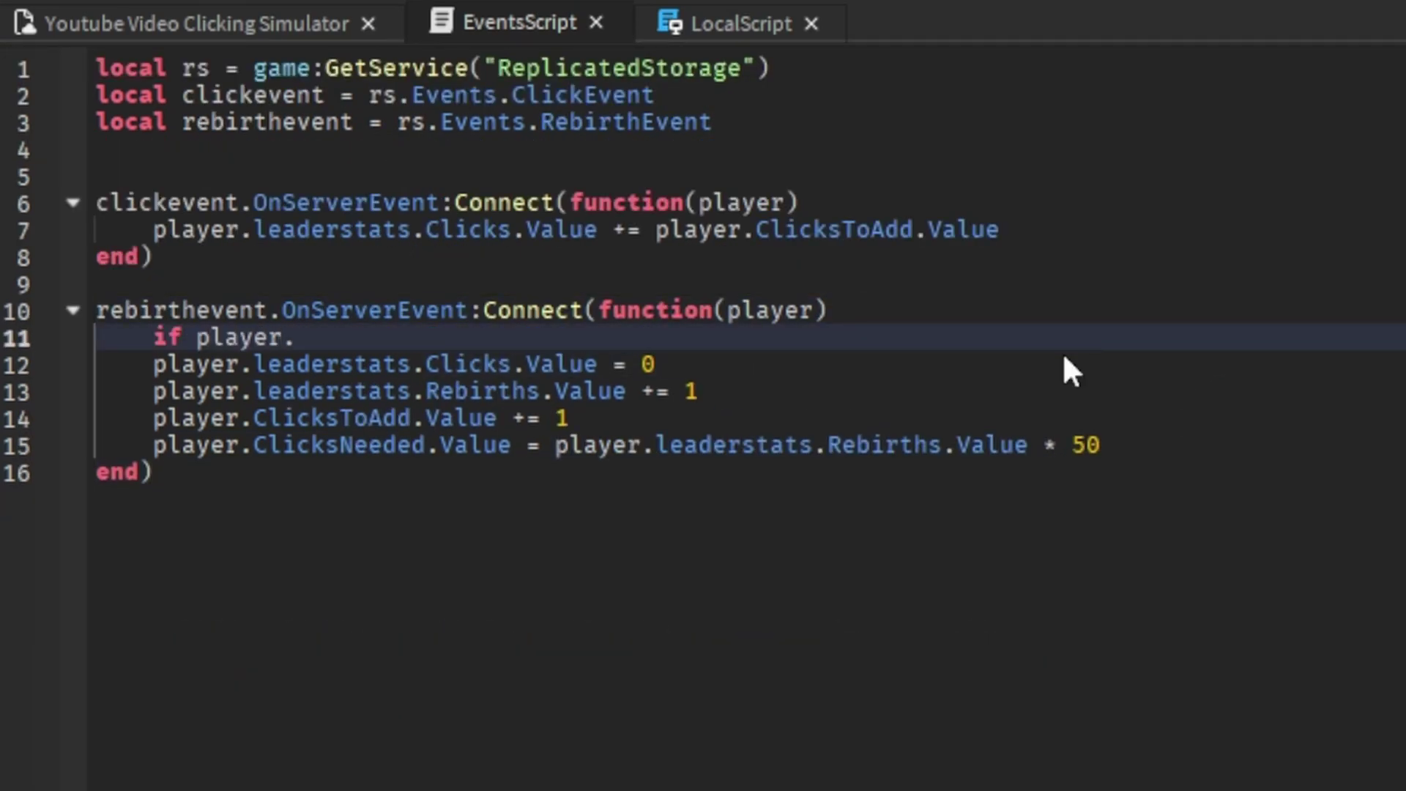
{"action": "type", "text": "C"}
{"action": "key", "text": "BackSpace"}
{"action": "type", "text": "leaderstats.Clicks.Value >="}
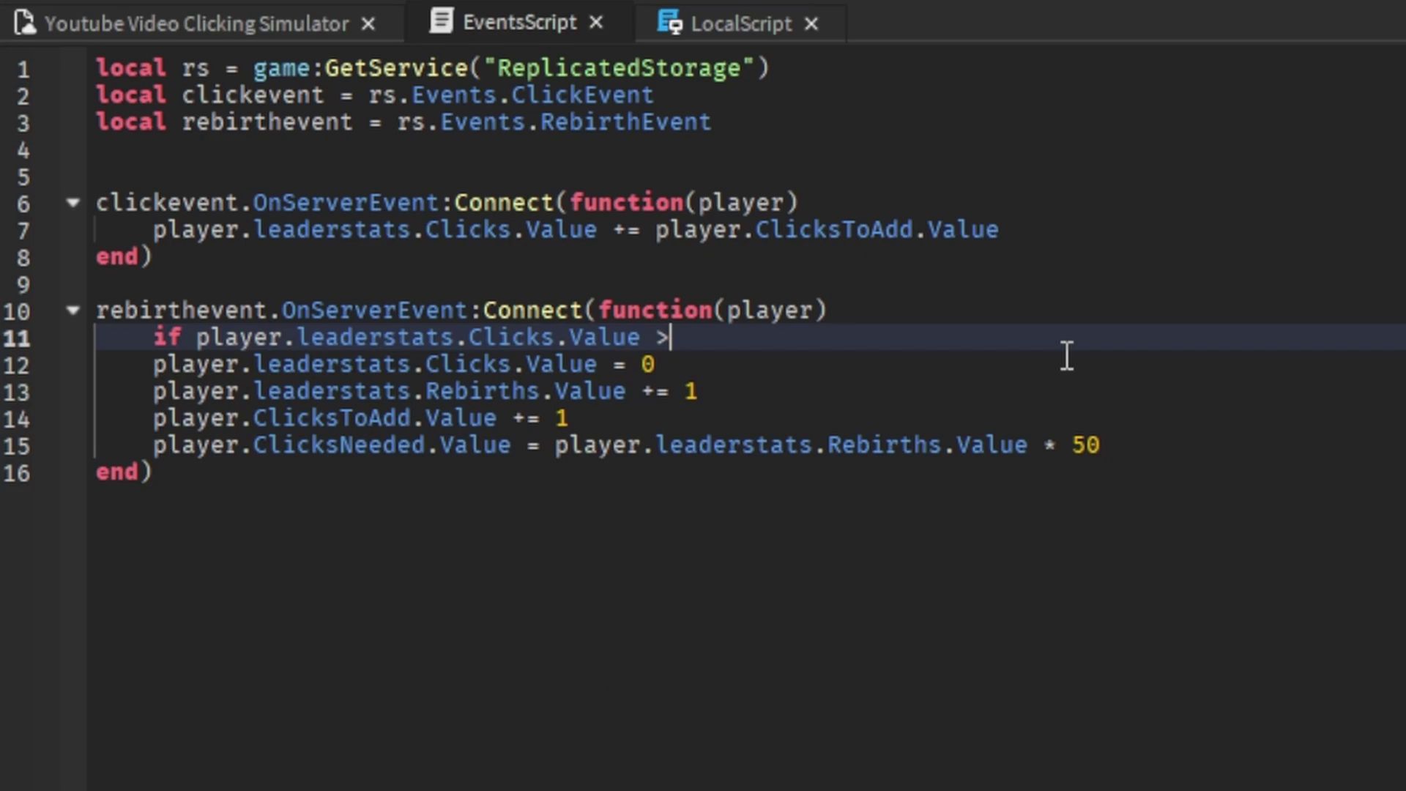
{"action": "type", "text": " player.ClicksNeeded.Value"}
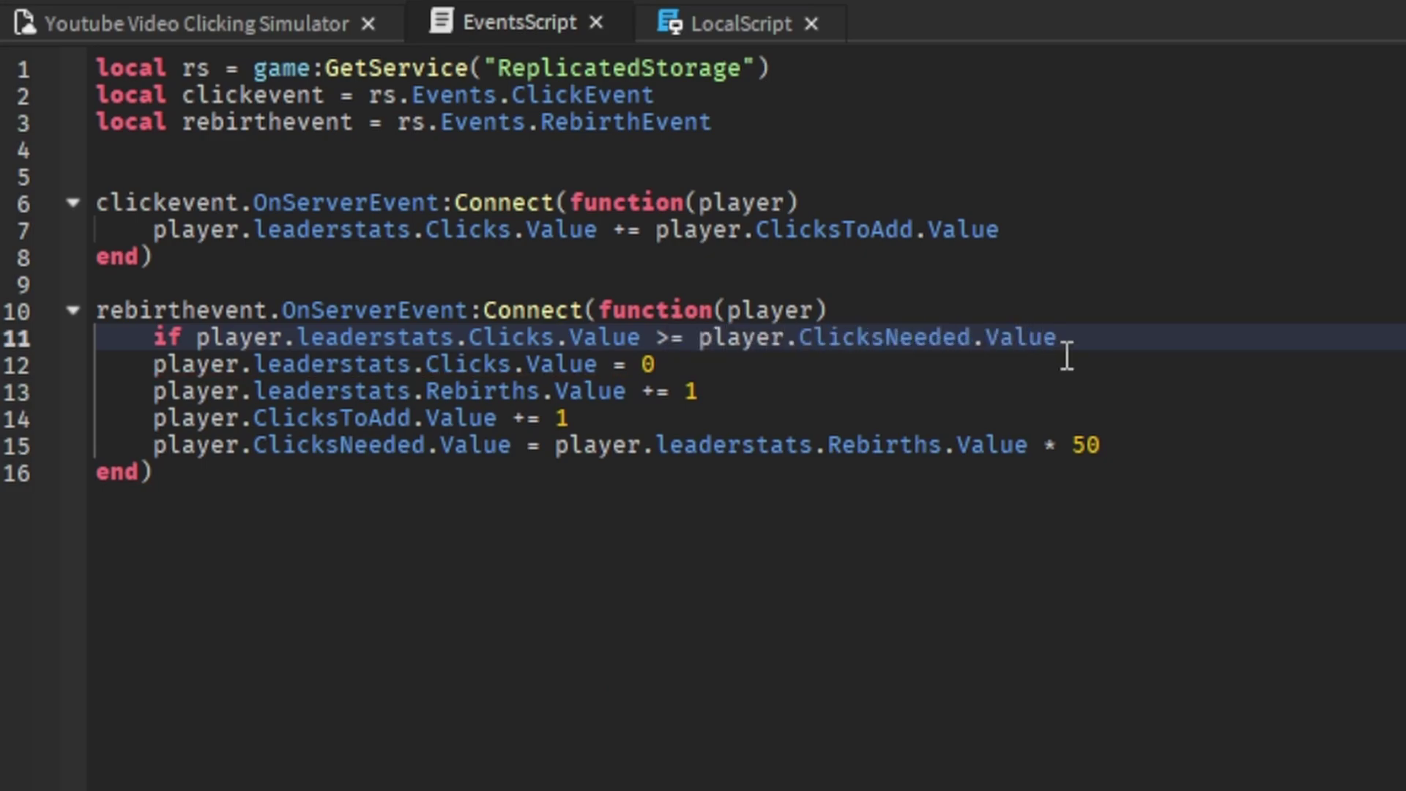
Step: Add a second parameter named rebirth after player in the rebirthevent handler's function
{"action": "left_click", "coordinate": [817, 310]}
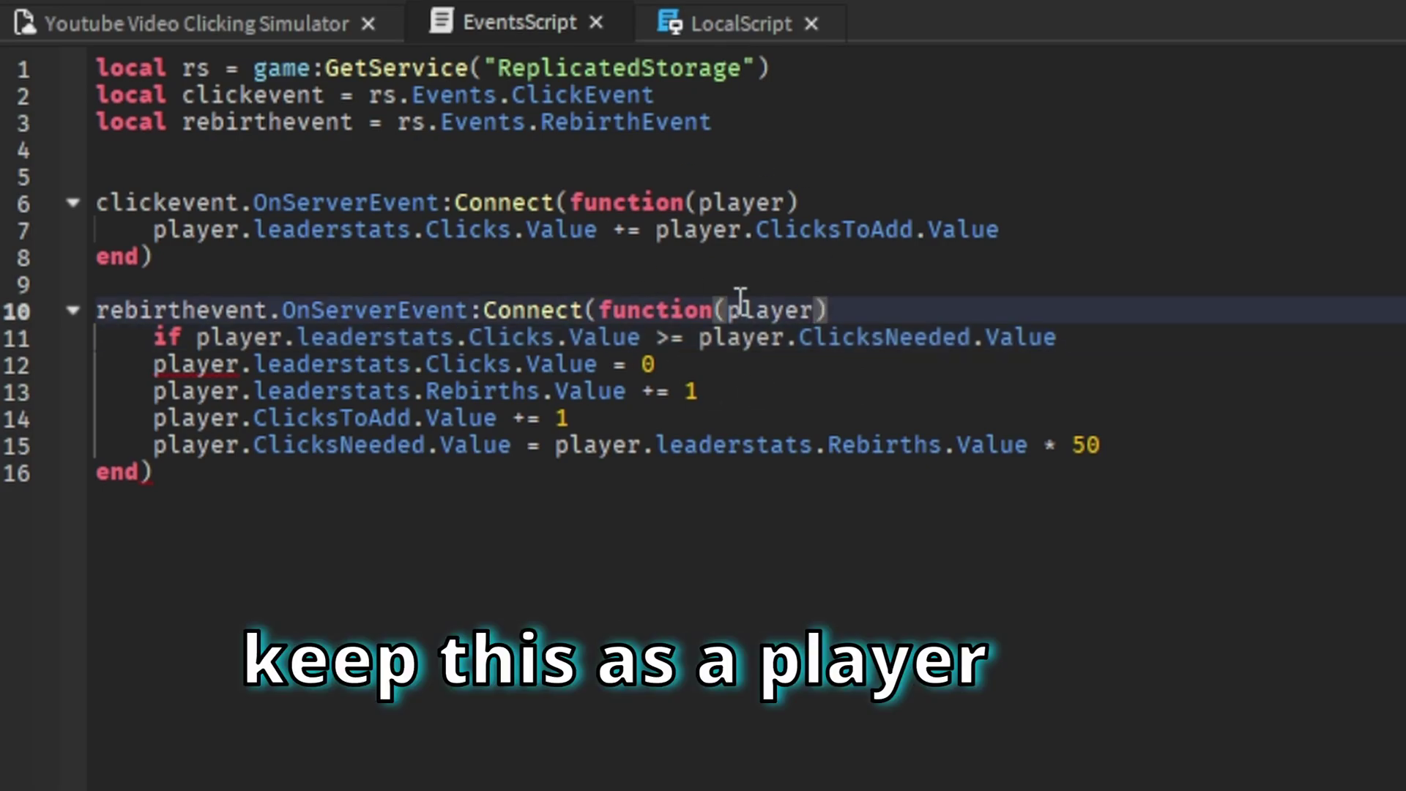
{"action": "type", "text": ", "}
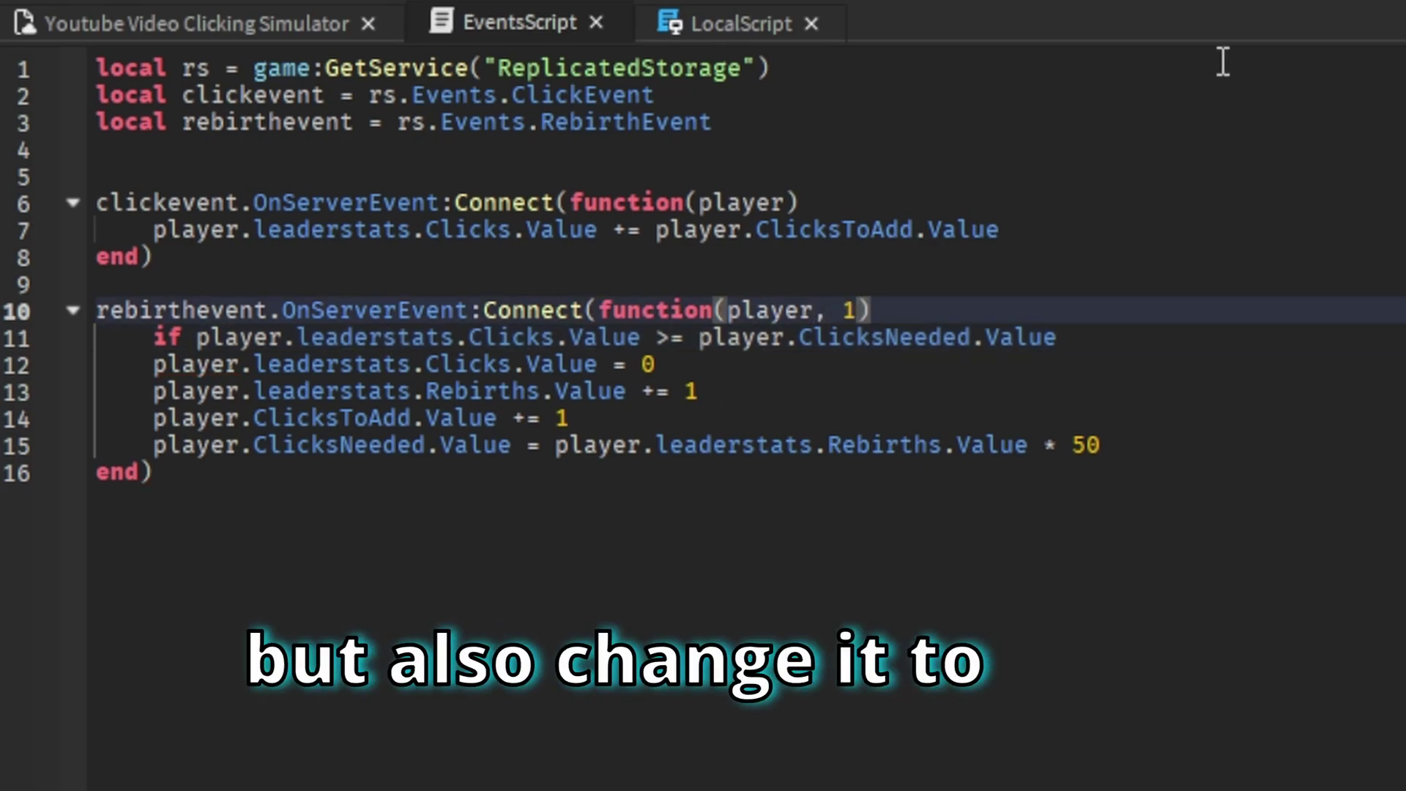
{"action": "type", "text": "1"}
{"action": "double_click", "coordinate": [847, 311]}
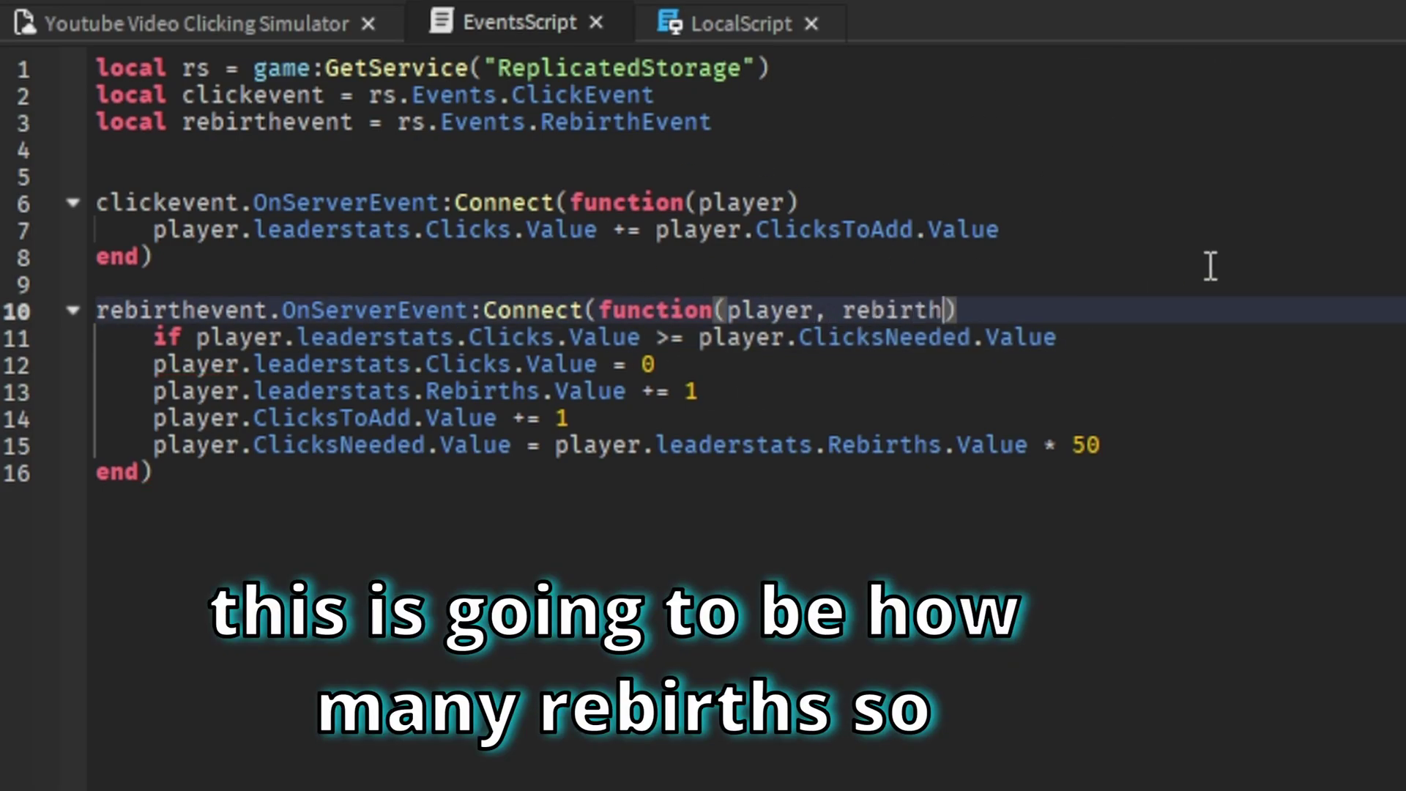
{"action": "left_click_drag", "start_coordinate": [844, 311], "coordinate": [954, 310]}
Step: Complete the if condition with "* rebirth then" and close the block with "end" after the ClicksNeeded assignment
{"action": "left_click", "coordinate": [1186, 328]}
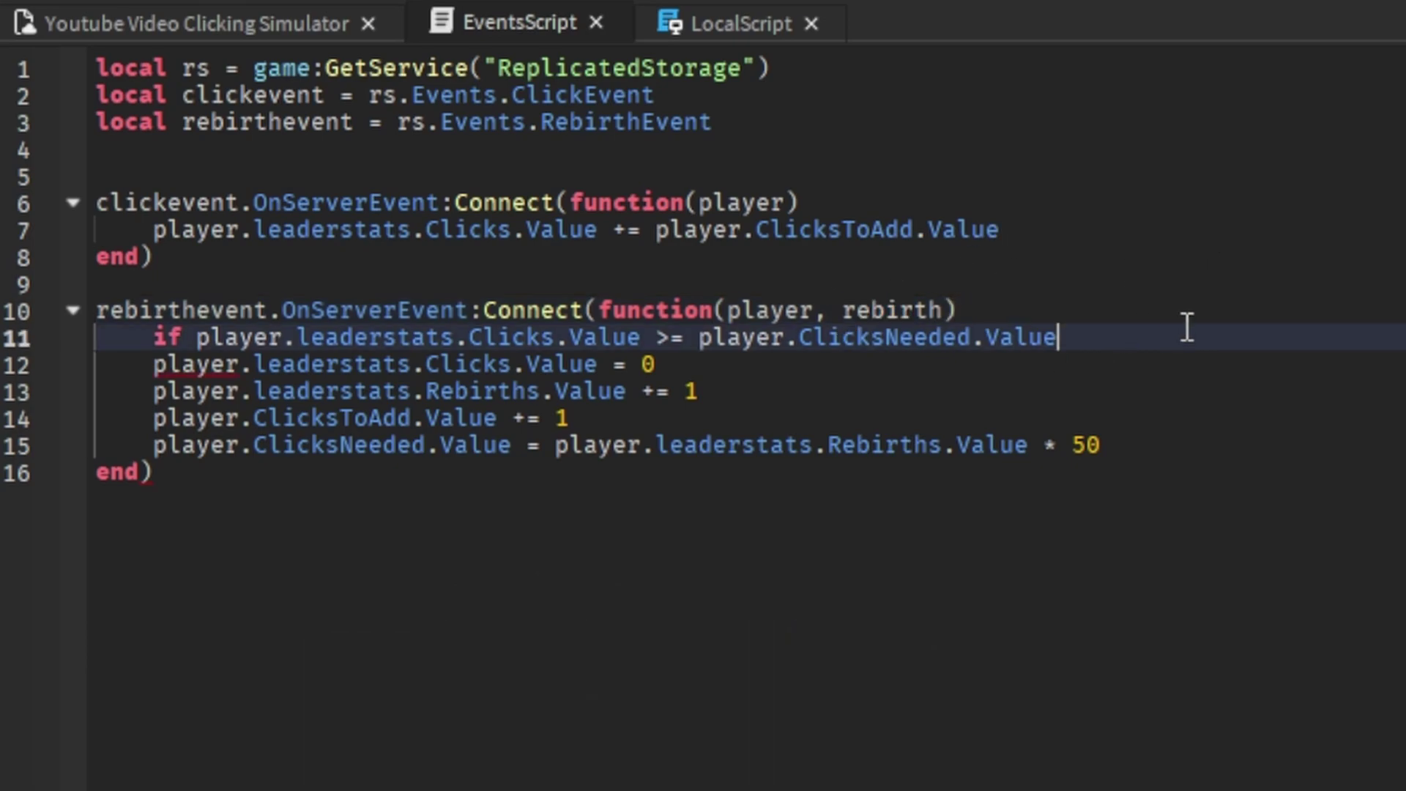
{"action": "type", "text": "* rebirth then"}
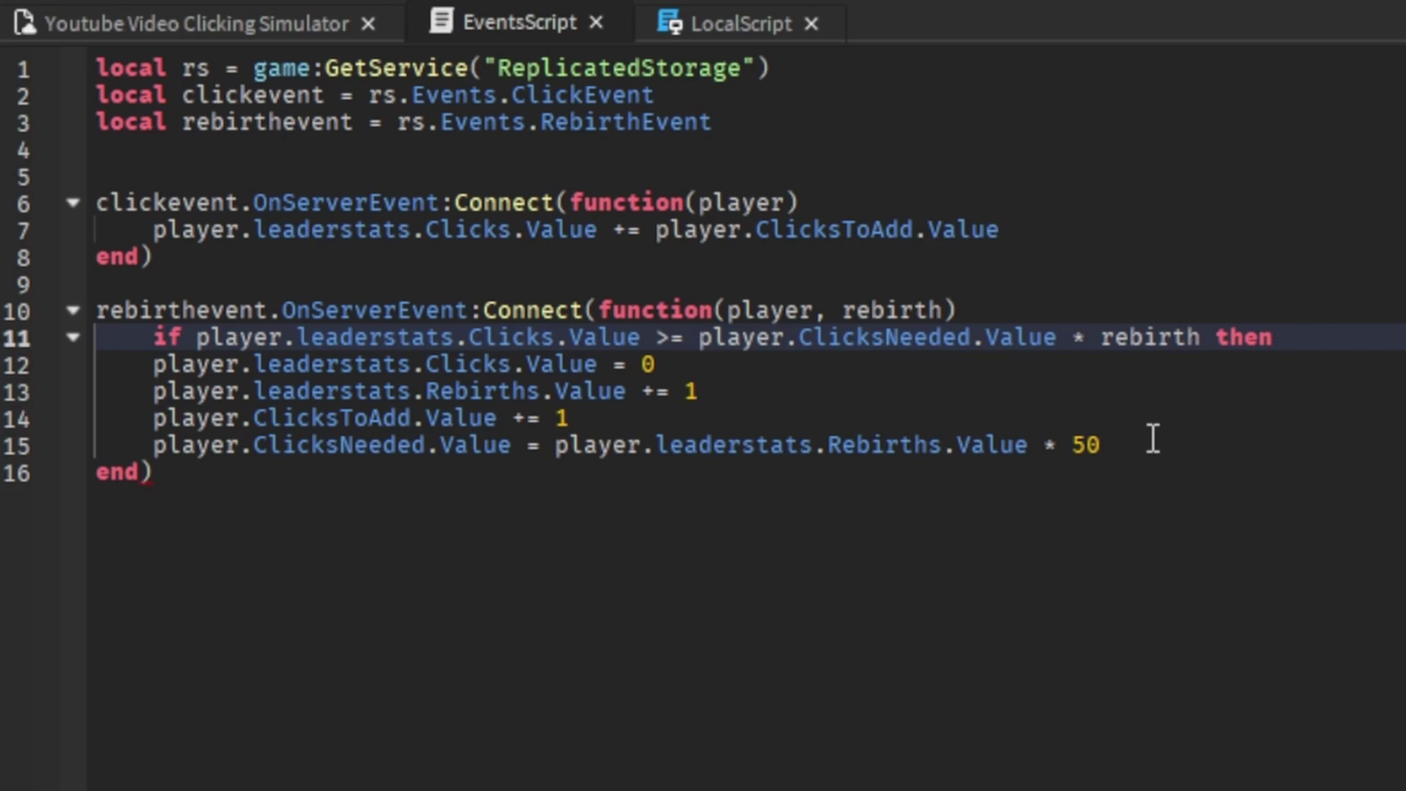
{"action": "left_click", "coordinate": [1153, 444]}
{"action": "key", "text": "Return"}
{"action": "type", "text": "en"}
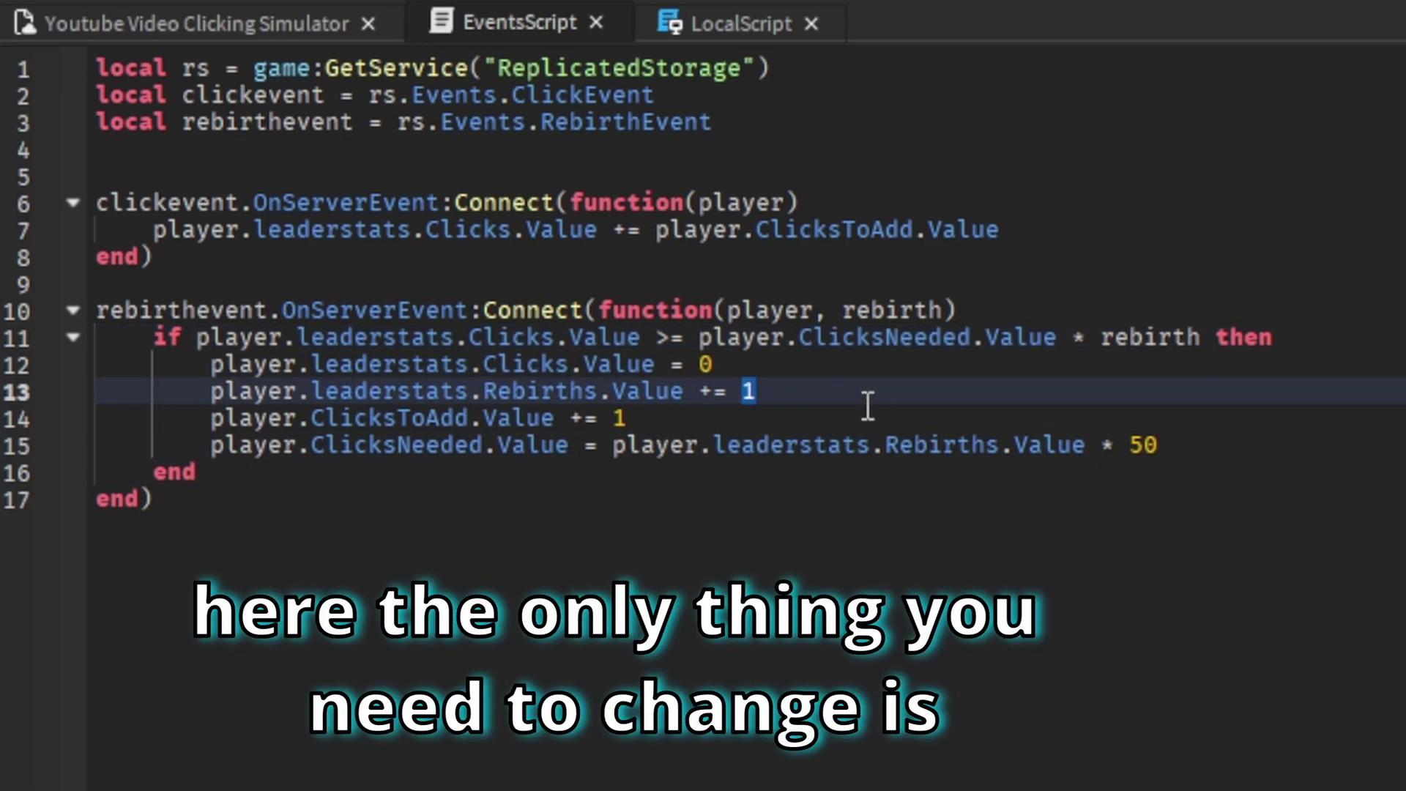
Step: Make the Rebirths and ClicksToAdd values increase by rebirth in the rebirthevent handler
{"action": "type", "text": "rebirth"}
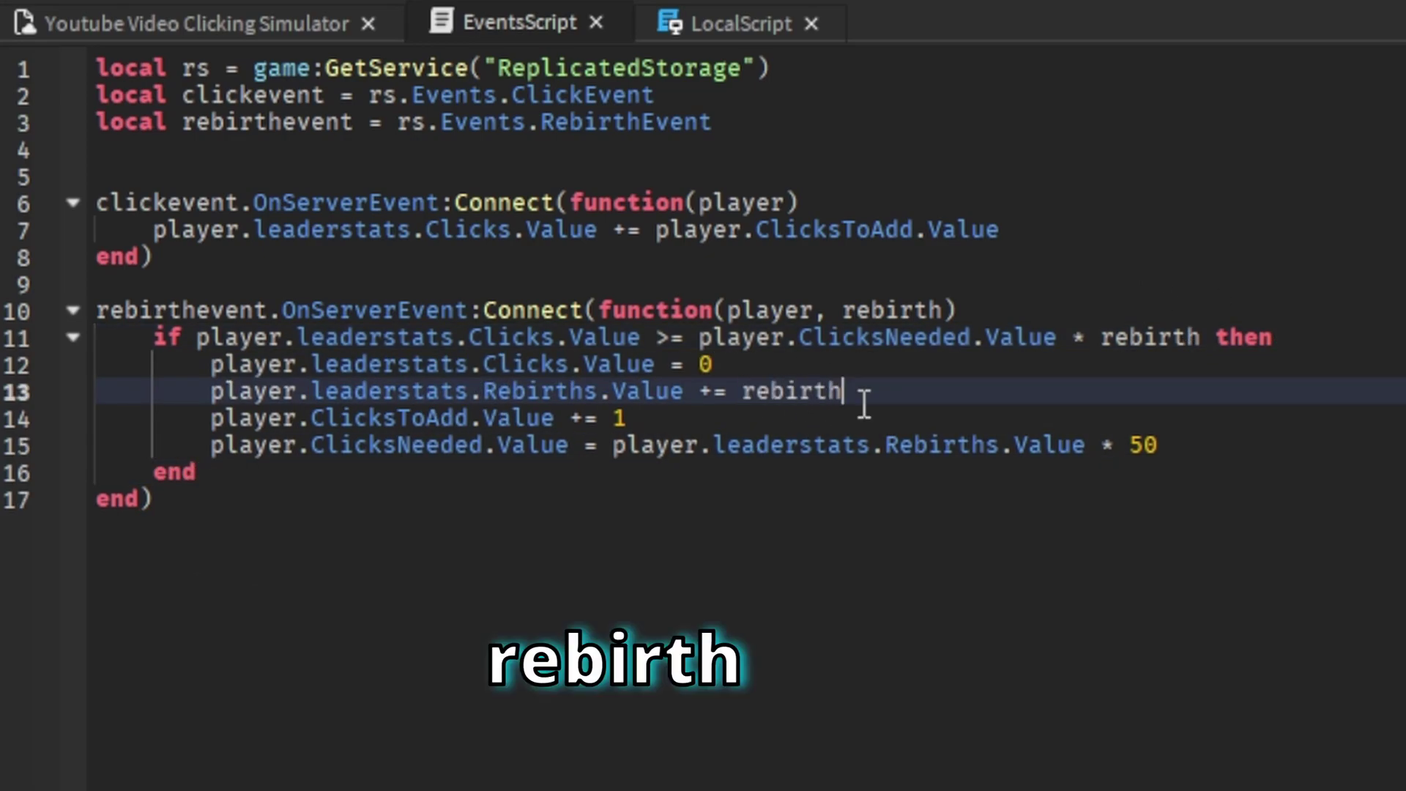
{"action": "left_click_drag", "start_coordinate": [1172, 444], "coordinate": [262, 442]}
{"action": "double_click", "coordinate": [620, 418]}
{"action": "type", "text": "rebirth"}
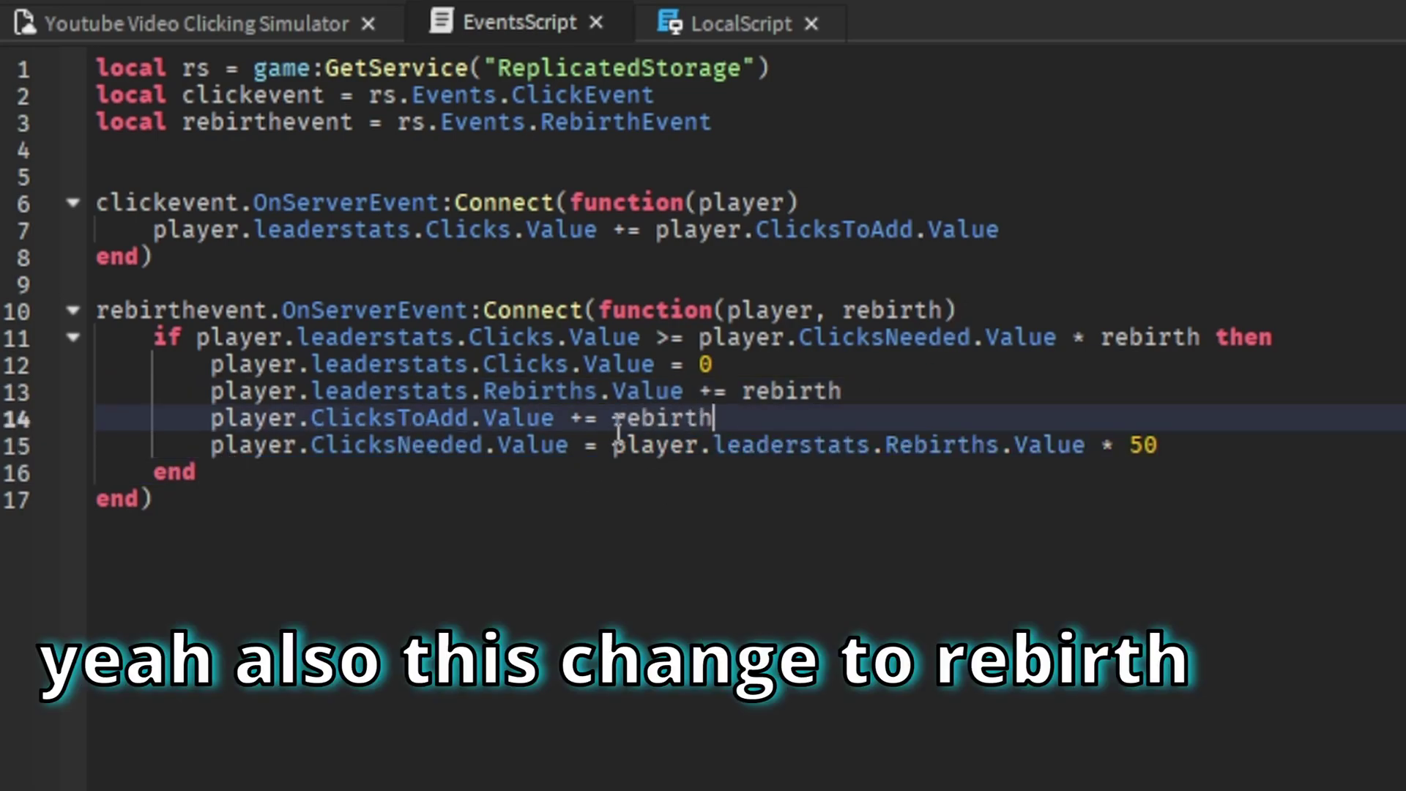
{"action": "left_click_drag", "start_coordinate": [613, 424], "coordinate": [807, 433]}
{"action": "left_click", "coordinate": [803, 422]}
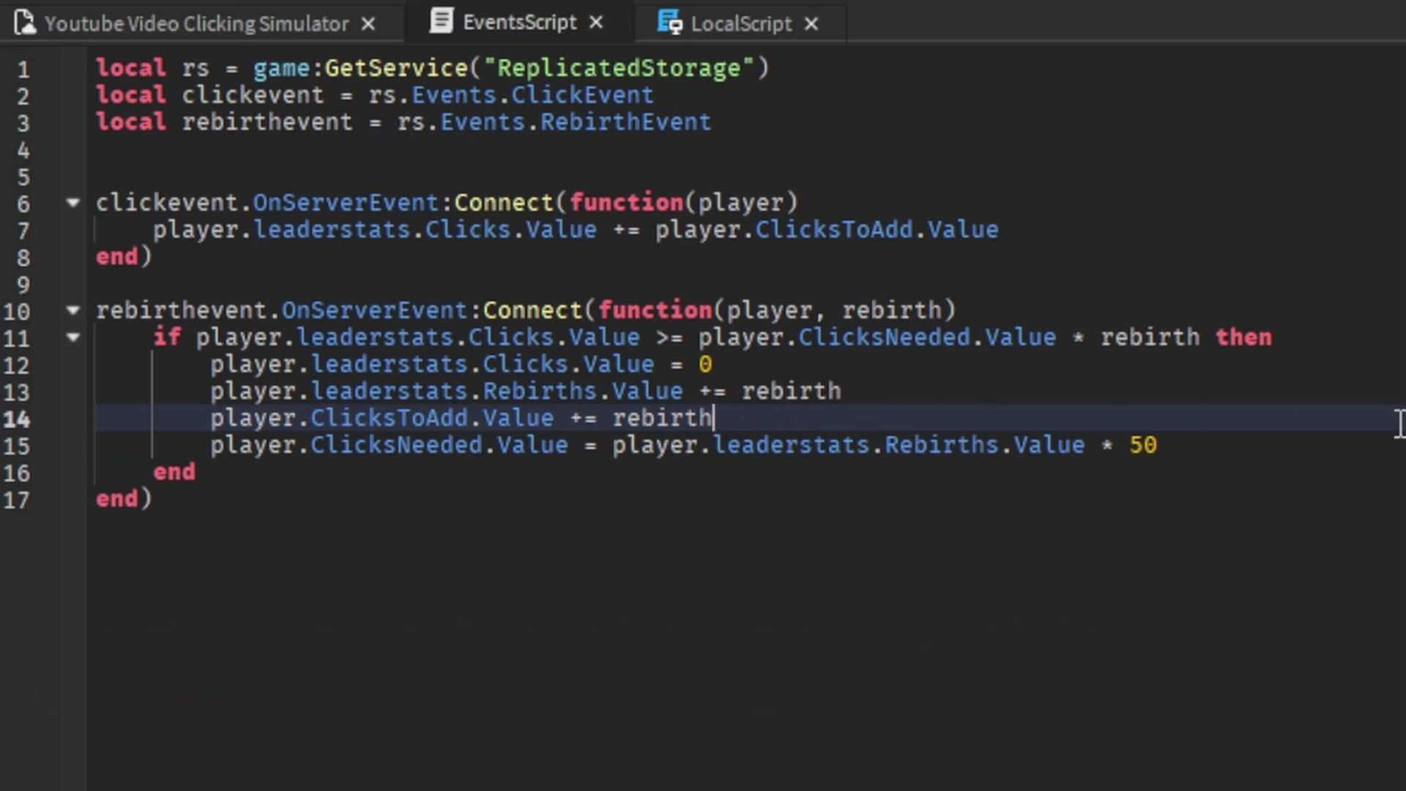
Step: Close LocalScript and EventsScript to return to the place's viewport
{"action": "left_click", "coordinate": [750, 22]}
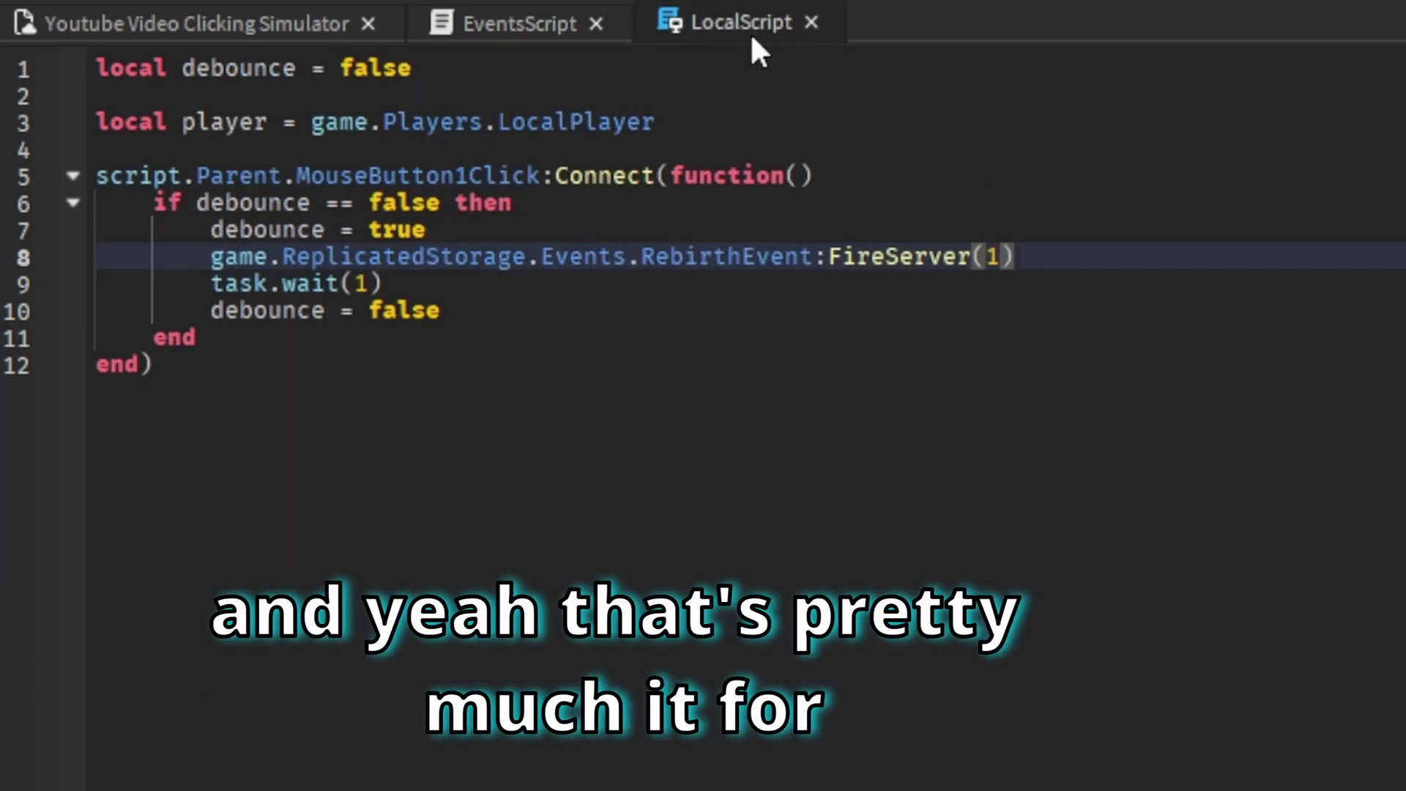
{"action": "left_click", "coordinate": [810, 22]}
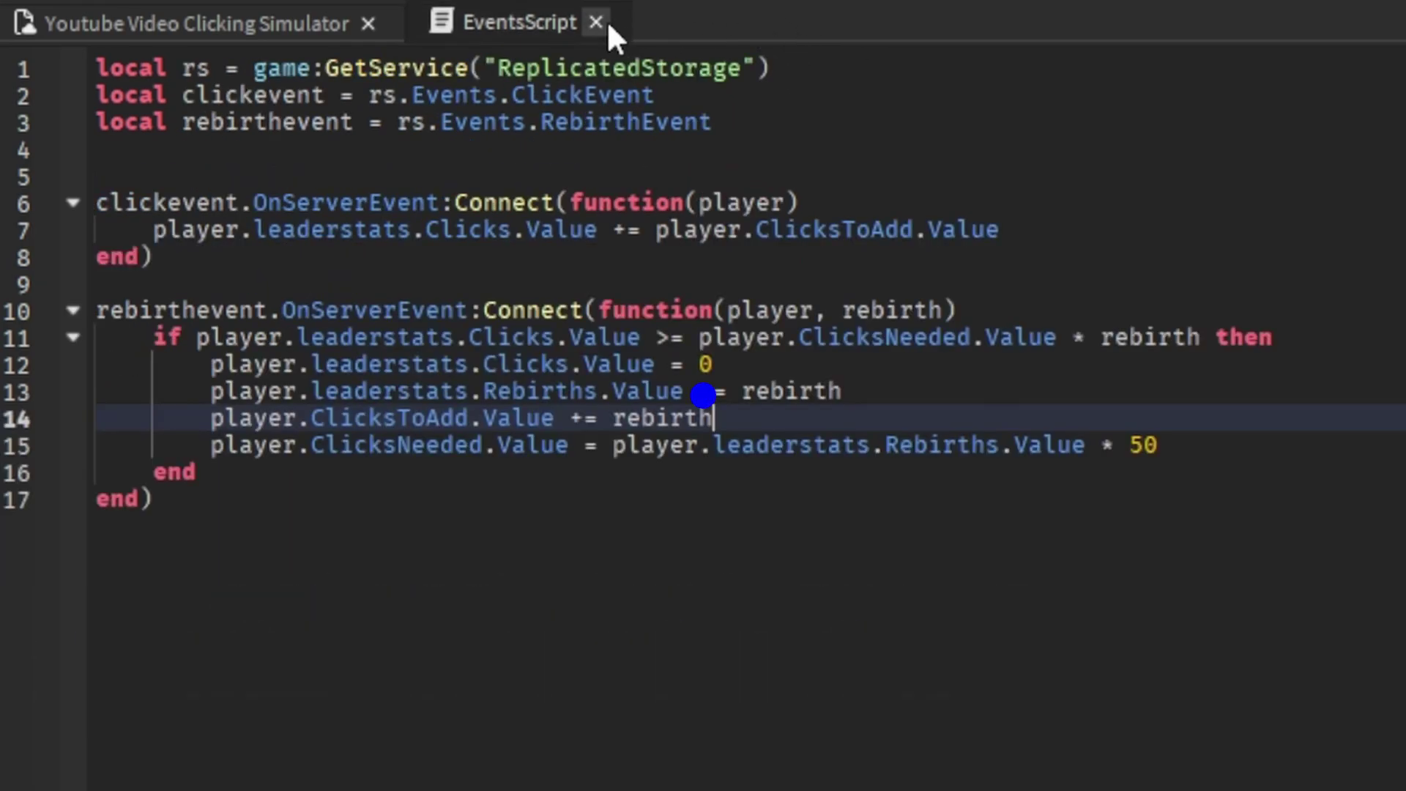
{"action": "left_click", "coordinate": [596, 22]}
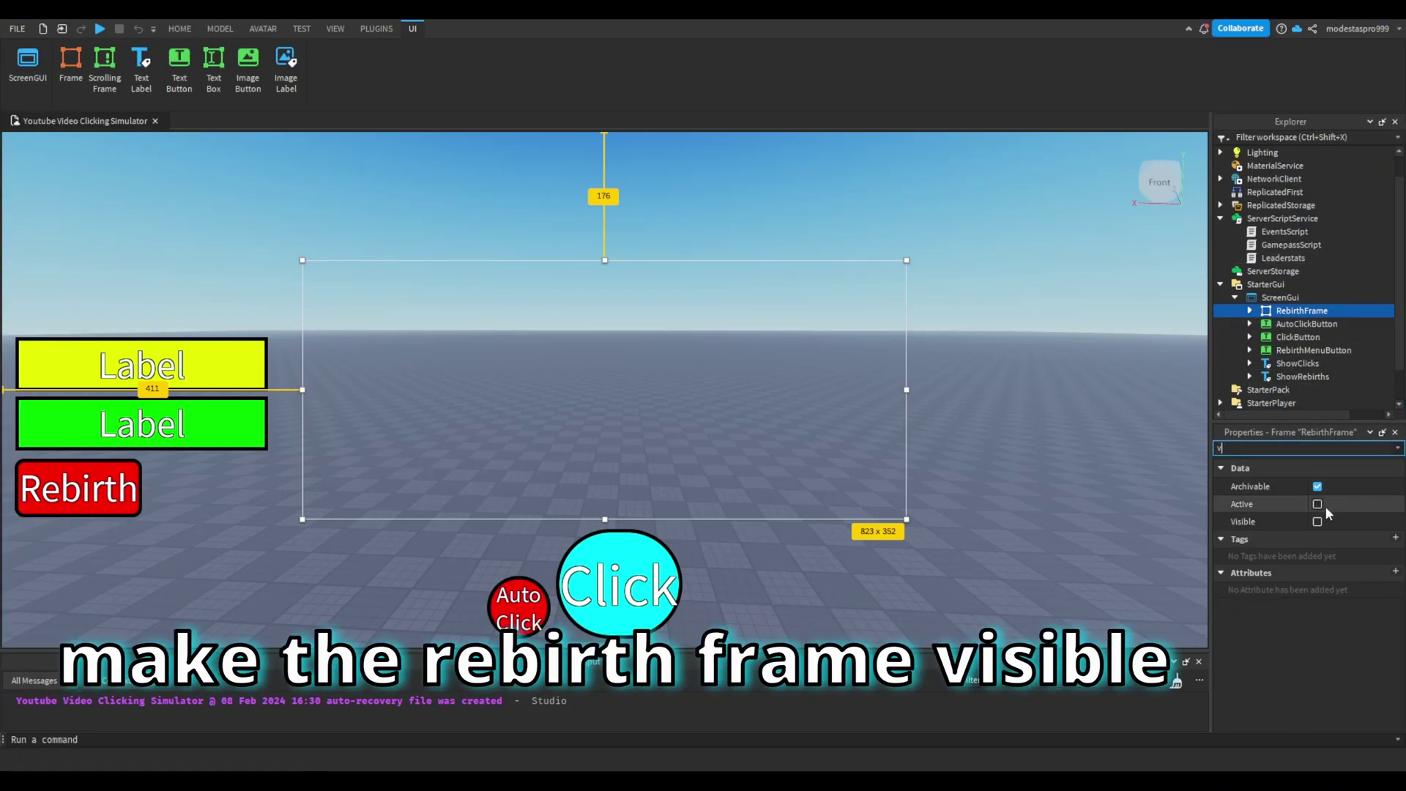
Step: Make RebirthFrame visible and insert a text button into it
{"action": "left_click", "coordinate": [1317, 522]}
{"action": "left_click", "coordinate": [1249, 310]}
{"action": "left_click", "coordinate": [1303, 338]}
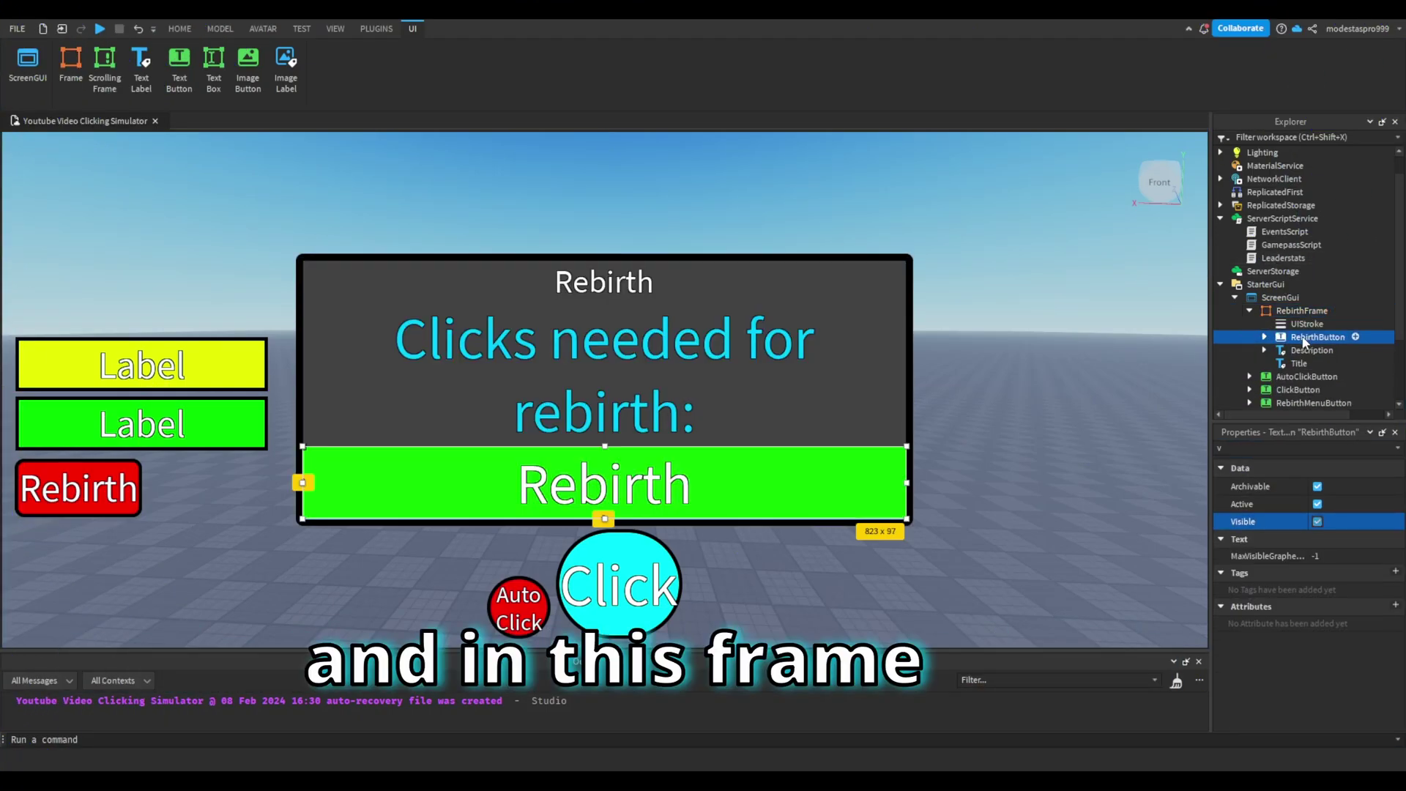
{"action": "left_click", "coordinate": [1301, 311]}
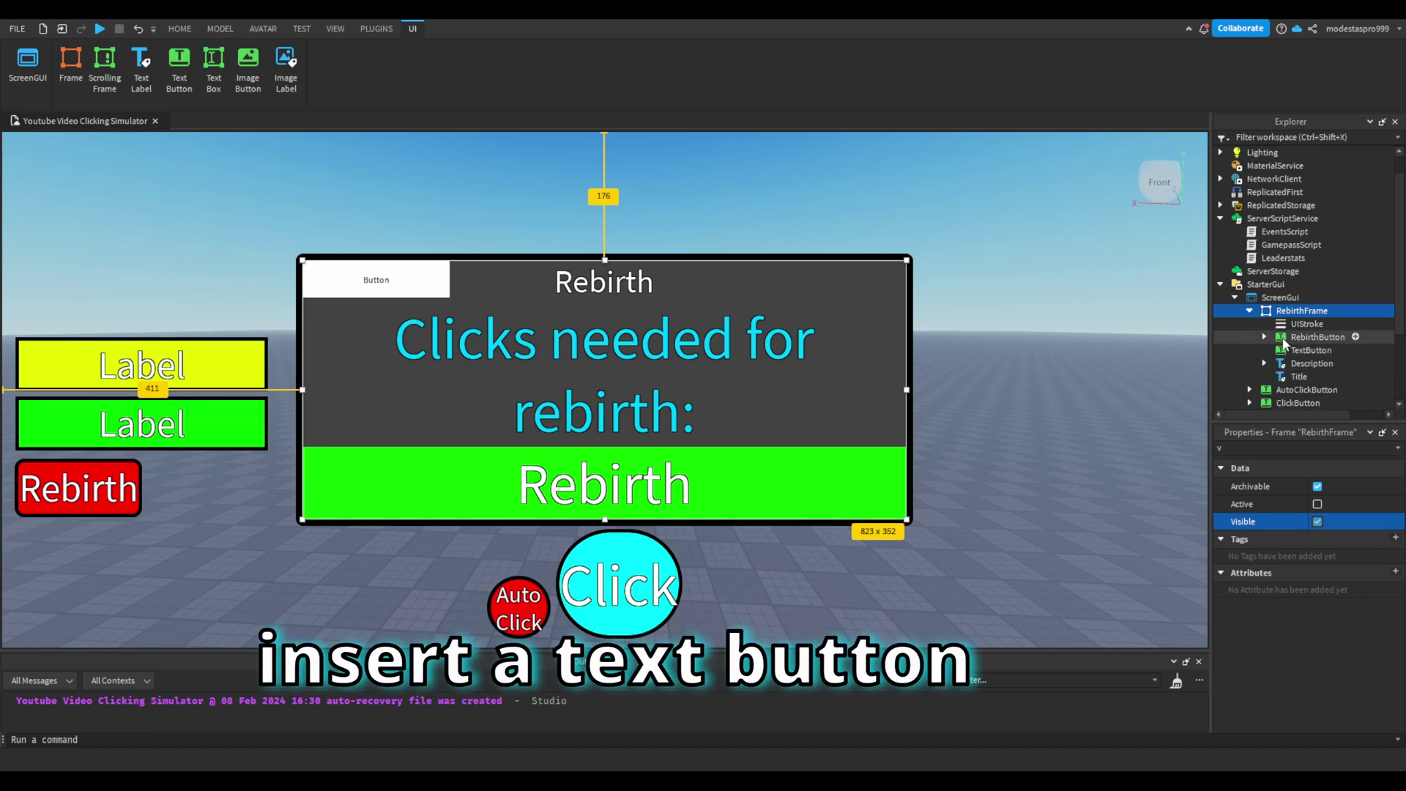
Step: Set the new text button's size to 0.1,0,0.1,0, then fit it at about 114 x 97 beside the green Rebirth button, outside the frame
{"action": "left_click", "coordinate": [1292, 350]}
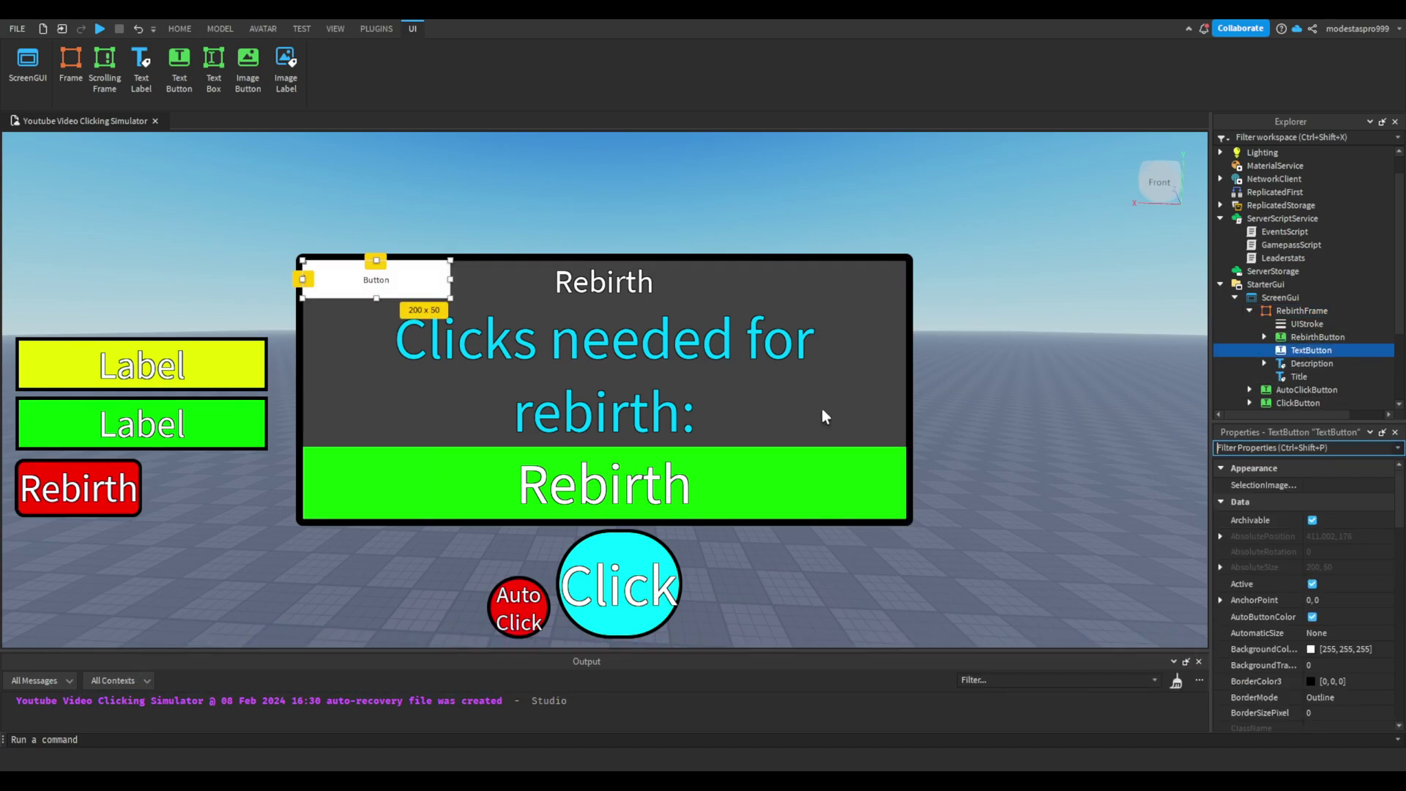
{"action": "type", "text": "size"}
{"action": "left_click", "coordinate": [1325, 530]}
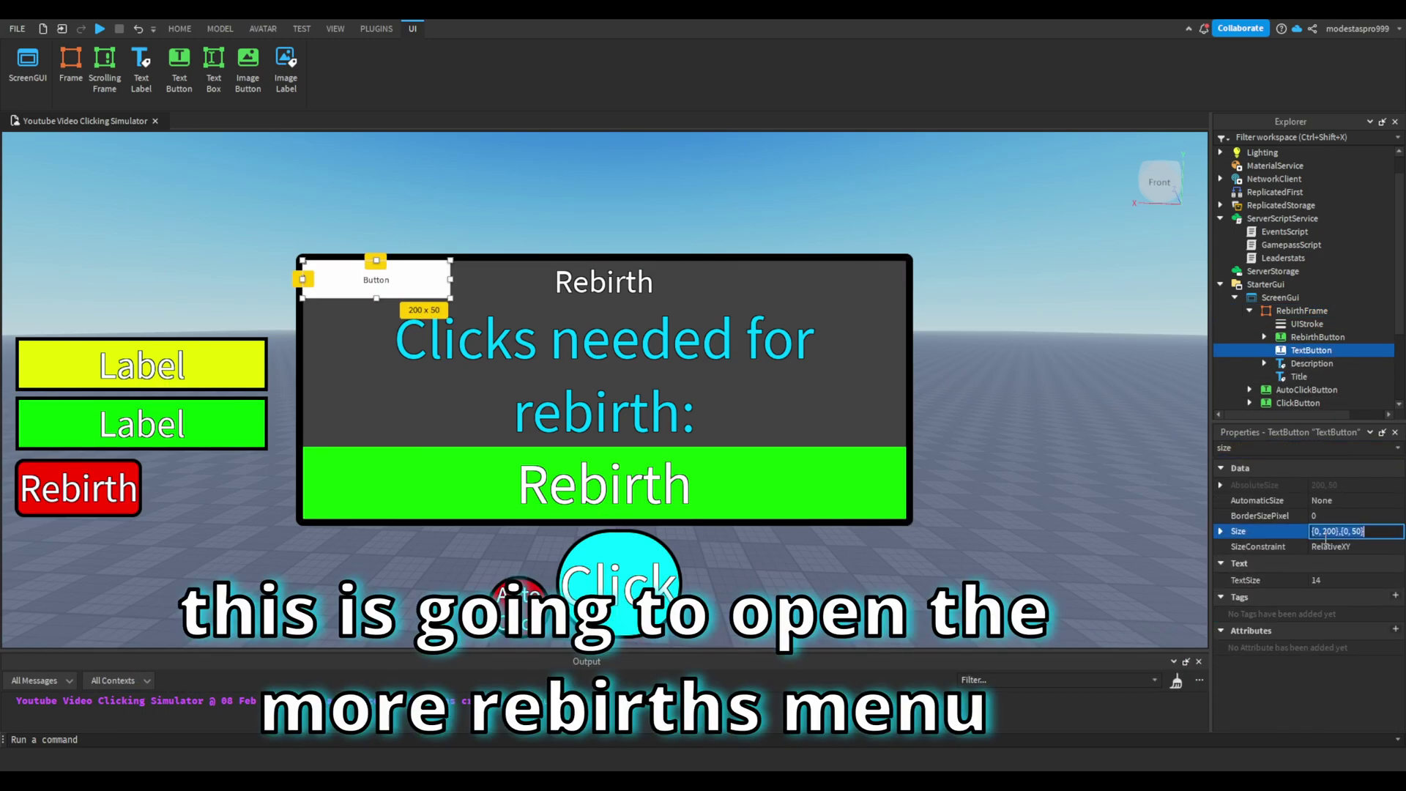
{"action": "type", "text": "1"}
{"action": "key", "text": "BackSpace"}
{"action": "type", "text": "0.1,0,0.1,0"}
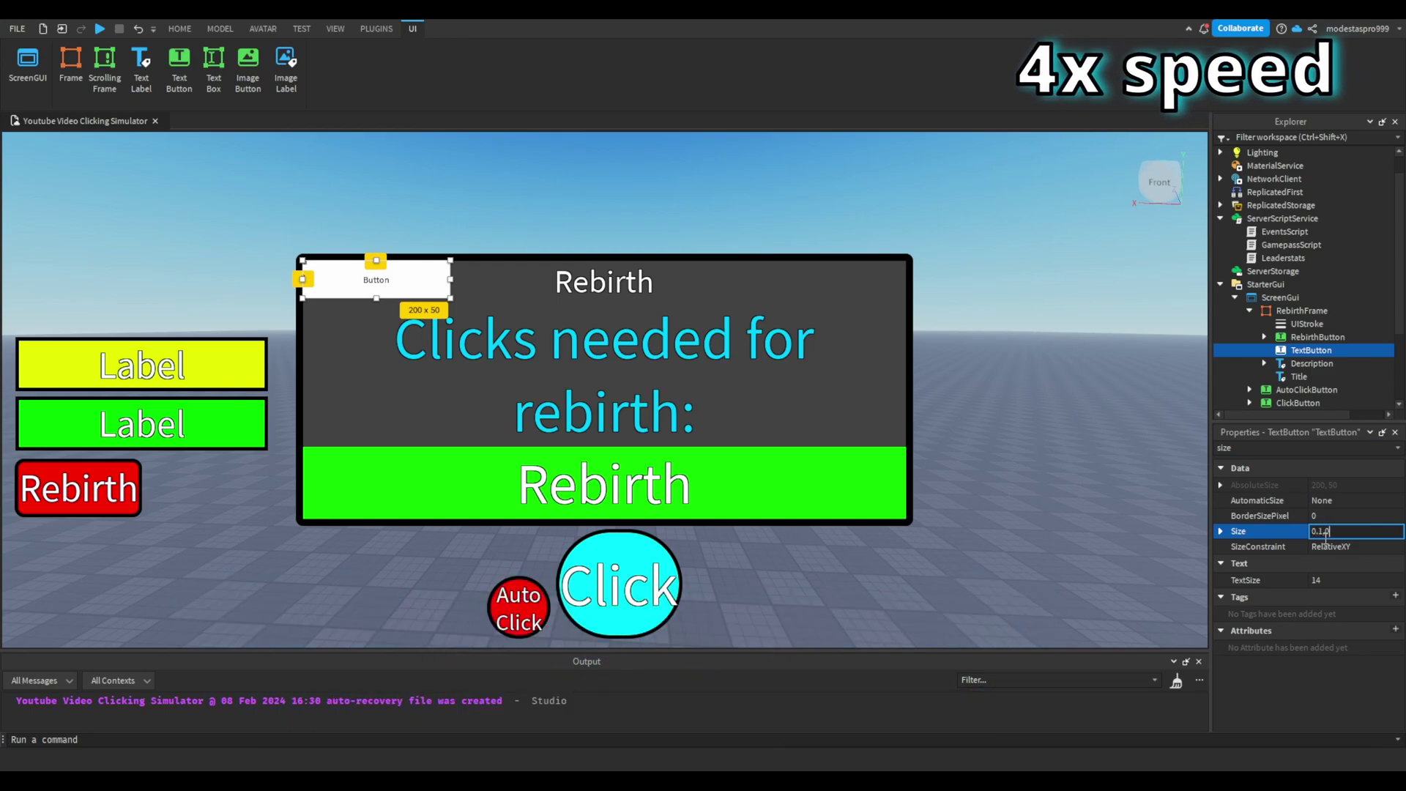
{"action": "key", "text": "Return"}
{"action": "left_click_drag", "start_coordinate": [359, 280], "coordinate": [1011, 519]}
{"action": "double_click", "coordinate": [1295, 447]}
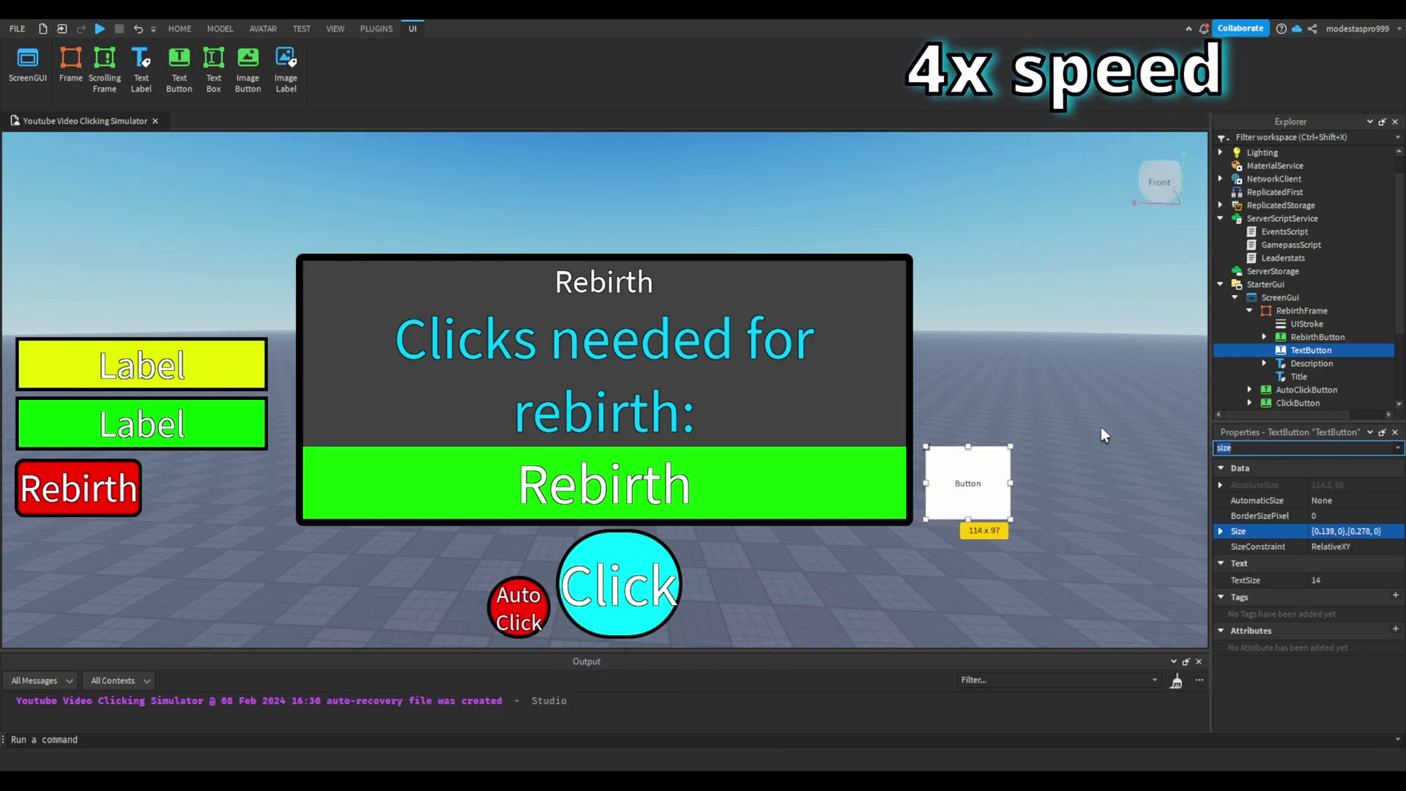
{"action": "type", "text": "grad"}
{"action": "key", "text": "BackSpace"}
{"action": "key", "text": "BackSpace"}
{"action": "key", "text": "BackSpace"}
{"action": "key", "text": "BackSpace"}
{"action": "type", "text": "gra"}
{"action": "key", "text": "BackSpace"}
{"action": "key", "text": "BackSpace"}
{"action": "key", "text": "BackSpace"}
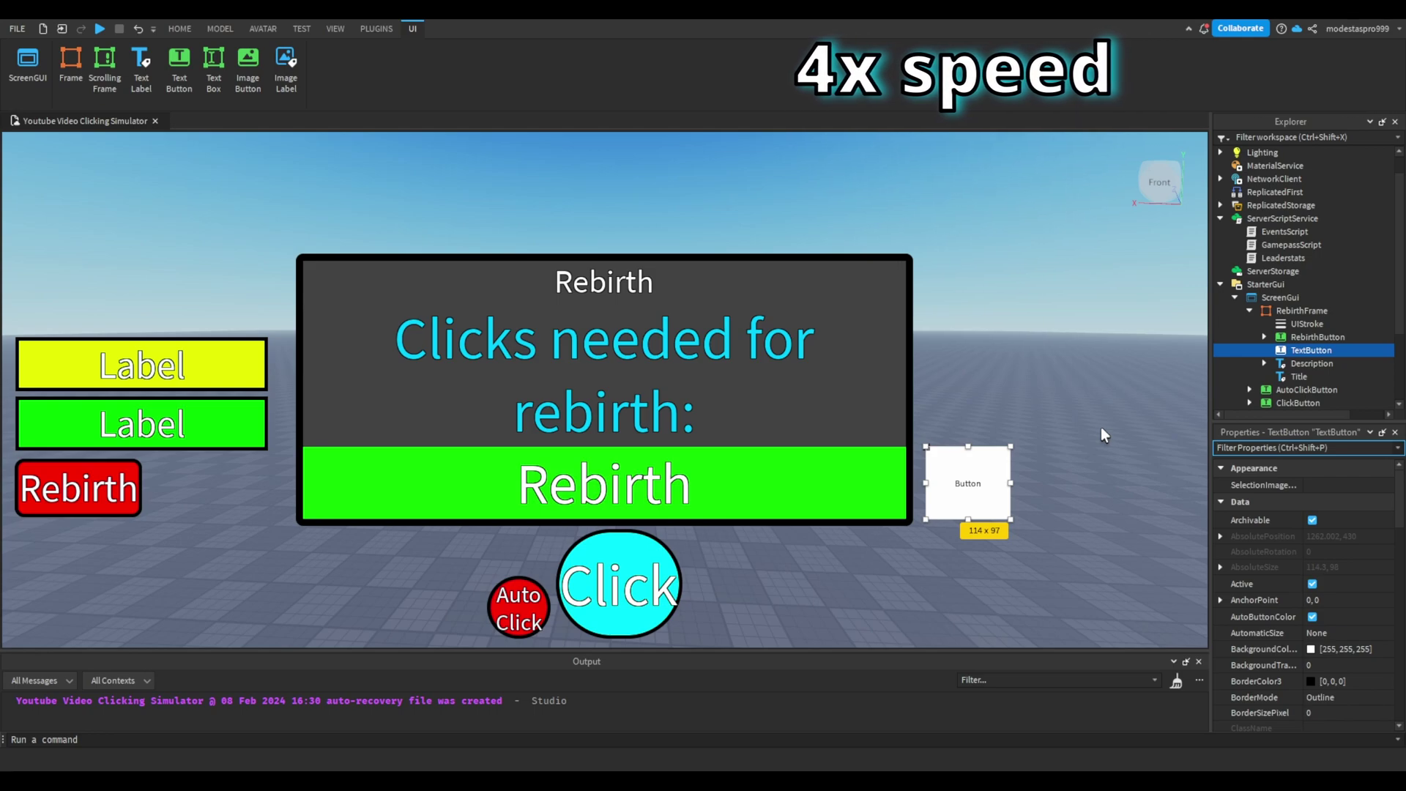
Step: Set the new text button's background color to green (0, 255, 51)
{"action": "type", "text": "back"}
{"action": "left_click", "coordinate": [1271, 487]}
{"action": "left_click", "coordinate": [1316, 485]}
Step: Set the new button's text to MORE and enable TextScaled
{"action": "double_click", "coordinate": [1273, 448]}
{"action": "type", "text": "tex"}
{"action": "left_click", "coordinate": [1324, 516]}
{"action": "type", "text": "MORE"}
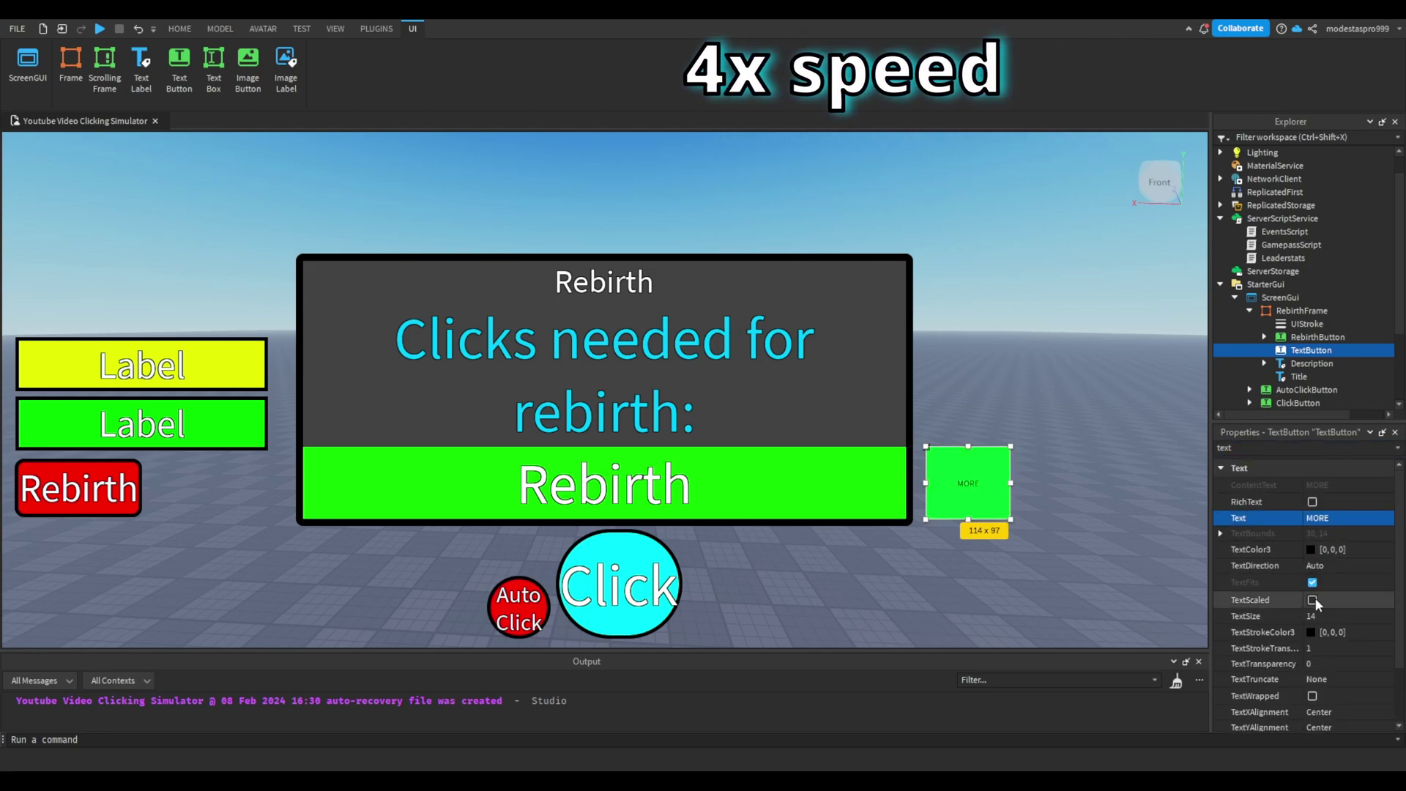
{"action": "left_click", "coordinate": [1316, 602]}
Step: Change the MORE button's font to a bold, rounded typeface
{"action": "double_click", "coordinate": [1272, 447]}
{"action": "type", "text": "font"}
{"action": "left_click", "coordinate": [1350, 485]}
{"action": "left_click", "coordinate": [1343, 609]}
Step: Set the MORE button's TextColor3 to white (255, 255, 255) and its text stroke transparency to 0
{"action": "double_click", "coordinate": [1272, 447]}
{"action": "key", "text": "BackSpace"}
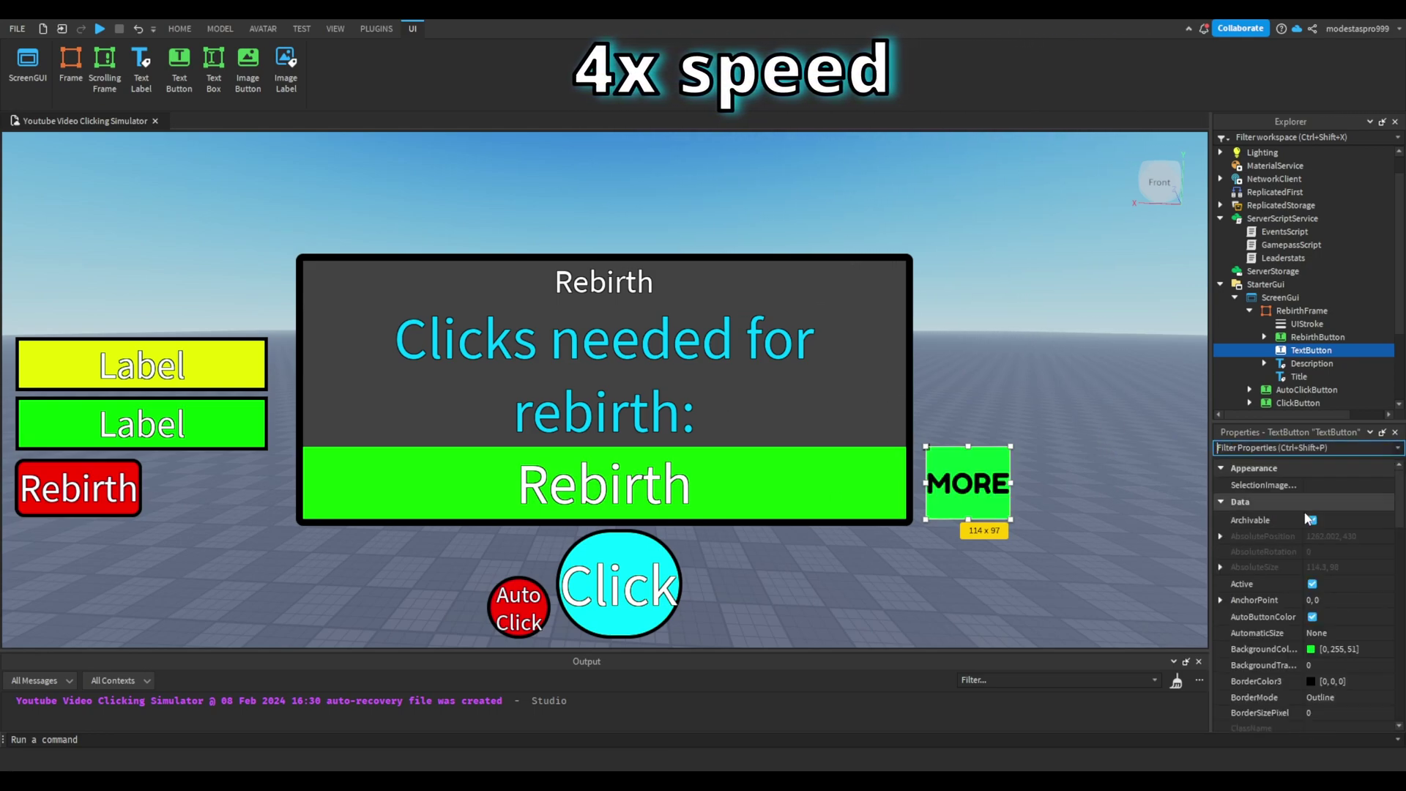
{"action": "scroll", "coordinate": [1310, 578], "scroll_direction": "down", "scroll_amount": 12}
{"action": "scroll", "coordinate": [1311, 568], "scroll_direction": "down", "scroll_amount": 1}
{"action": "left_click", "coordinate": [1311, 501]}
{"action": "left_click", "coordinate": [879, 263]}
{"action": "left_click", "coordinate": [1320, 599]}
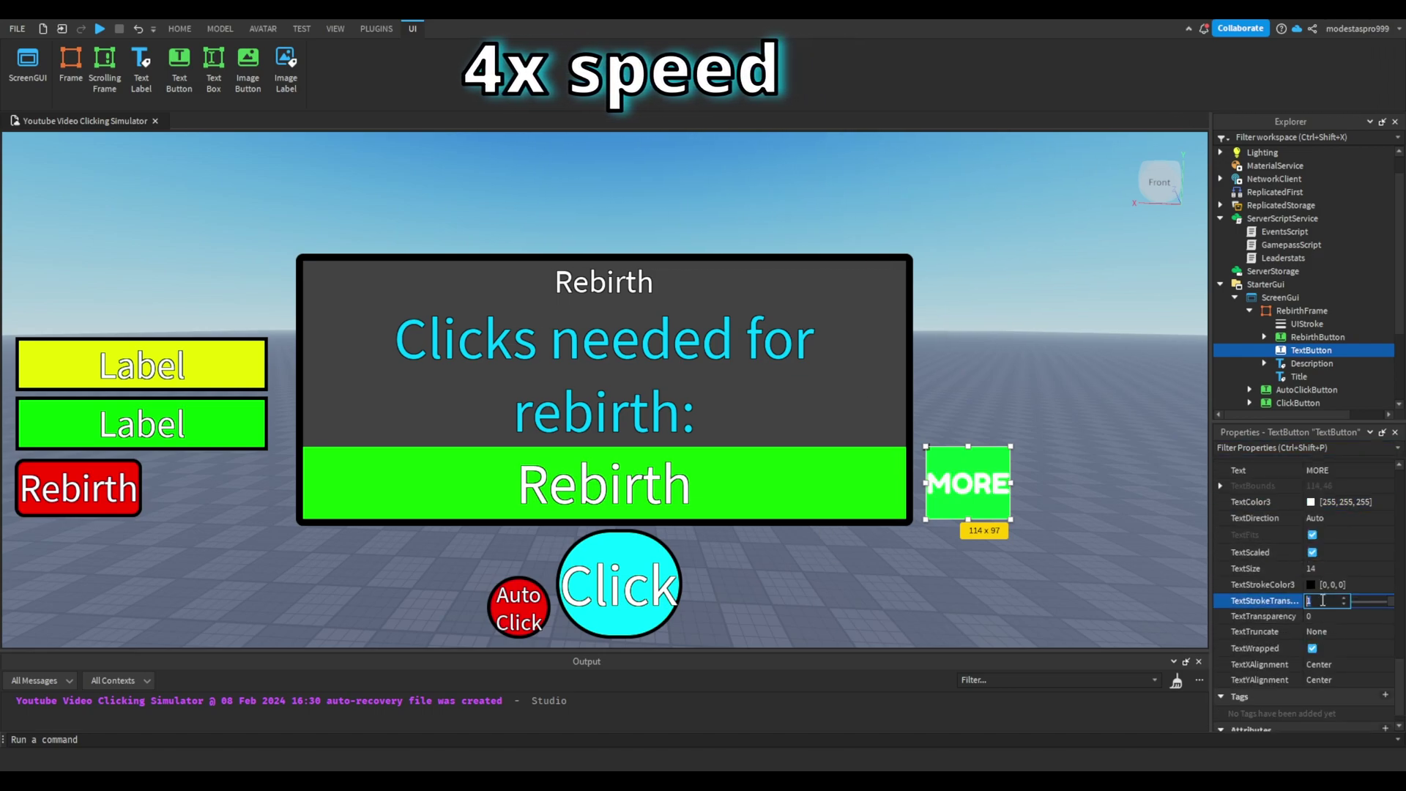
{"action": "type", "text": "0"}
{"action": "key", "text": "Return"}
Step: Rename the MORE text button to MoreRebirthsButton
{"action": "left_click", "coordinate": [1334, 447]}
{"action": "type", "text": "tex"}
{"action": "key", "text": "BackSpace"}
{"action": "key", "text": "BackSpace"}
{"action": "key", "text": "BackSpace"}
{"action": "type", "text": "name"}
{"action": "left_click", "coordinate": [1336, 501]}
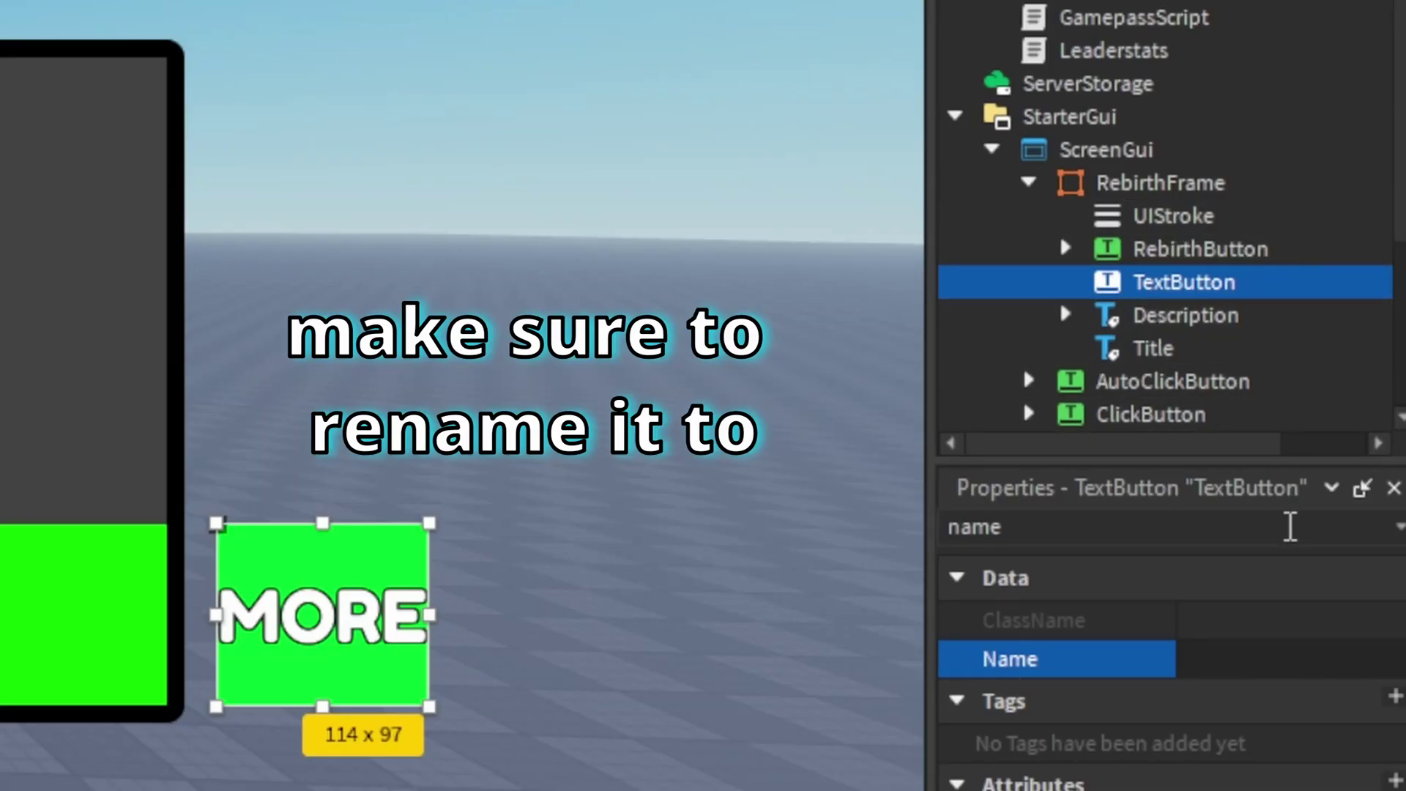
{"action": "type", "text": "MoreRebirthsButt"}
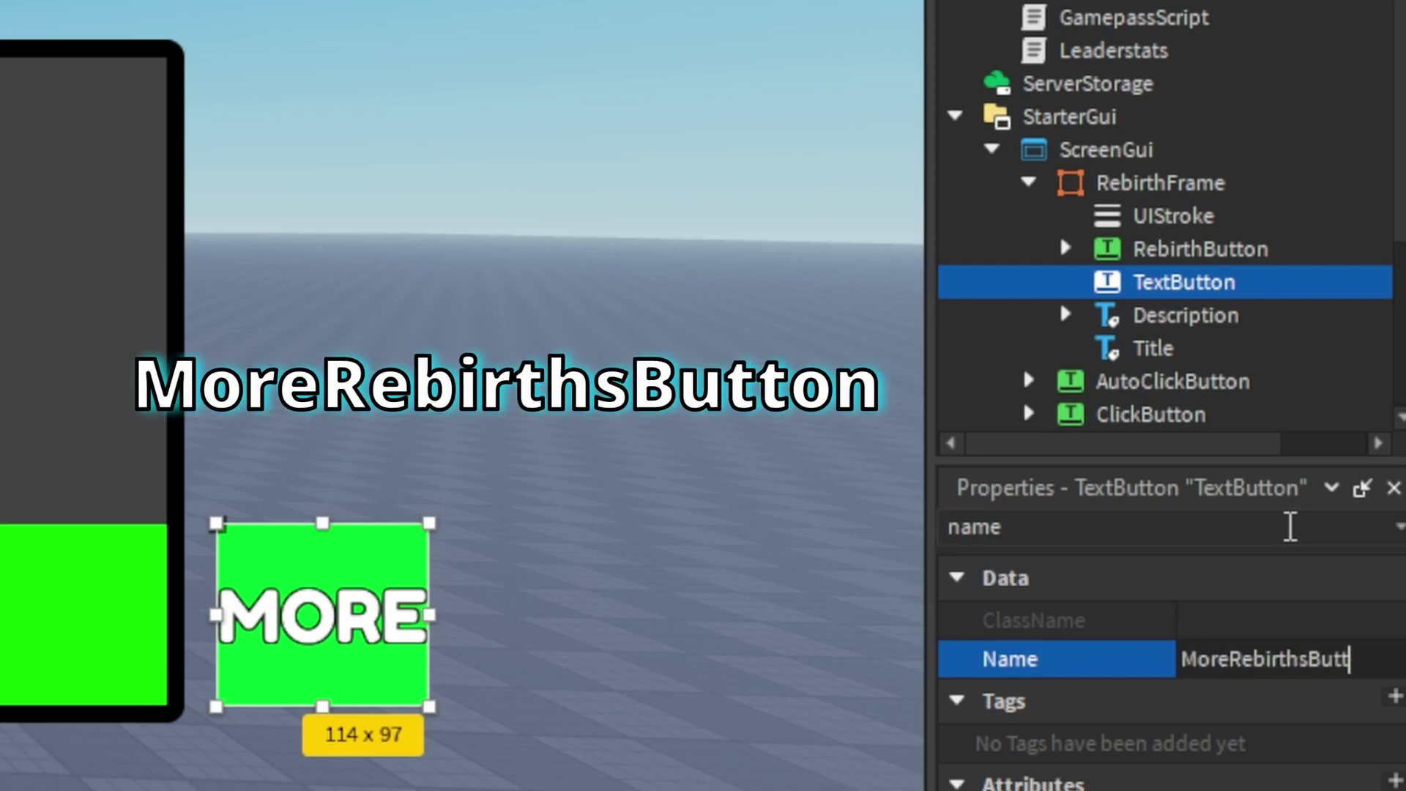
{"action": "type", "text": "on"}
{"action": "key", "text": "Return"}
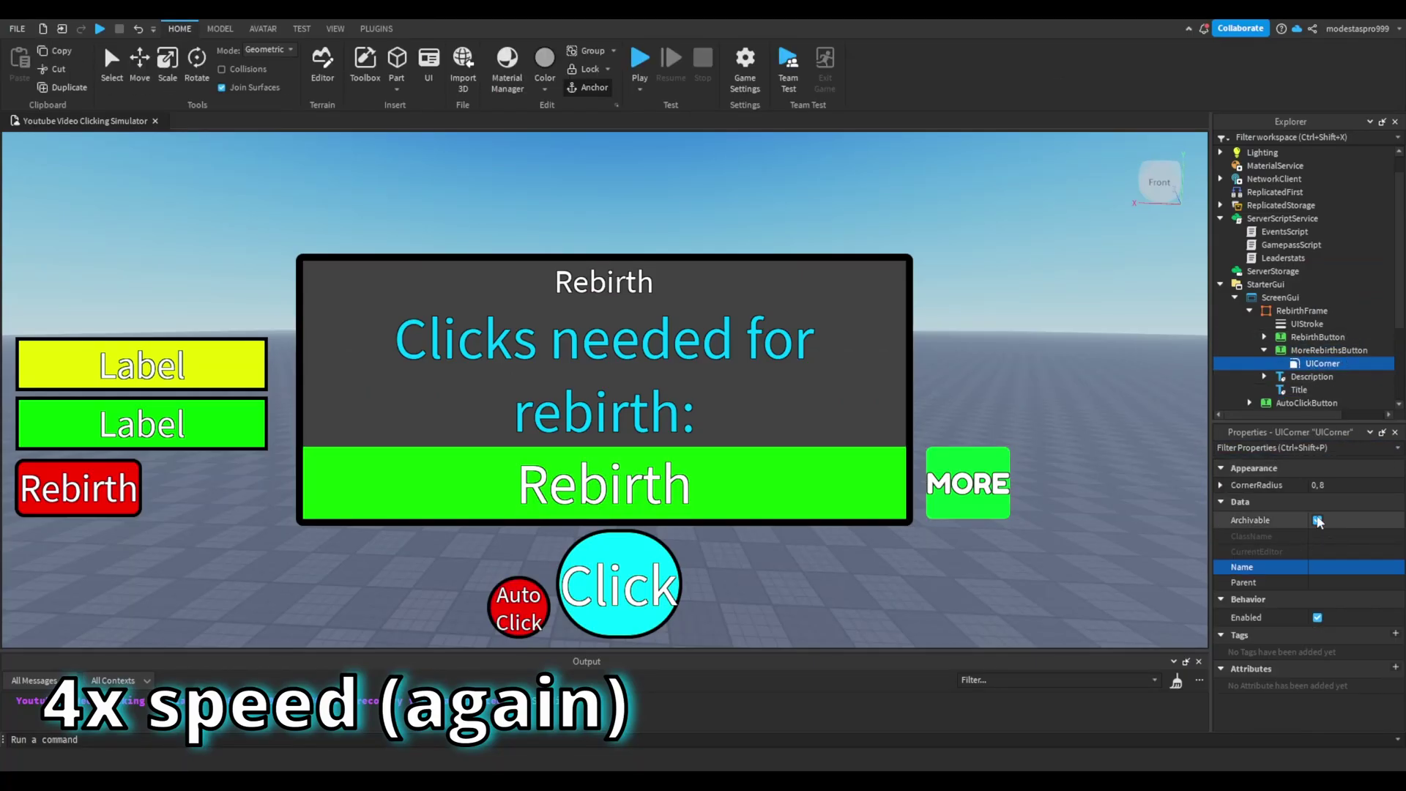
Step: Add a UIStroke to MoreRebirthsButton and set its ApplyStrokeMode to Border
{"action": "left_click", "coordinate": [1379, 353]}
{"action": "left_click", "coordinate": [1258, 401]}
{"action": "left_click", "coordinate": [1325, 483]}
{"action": "left_click", "coordinate": [1321, 514]}
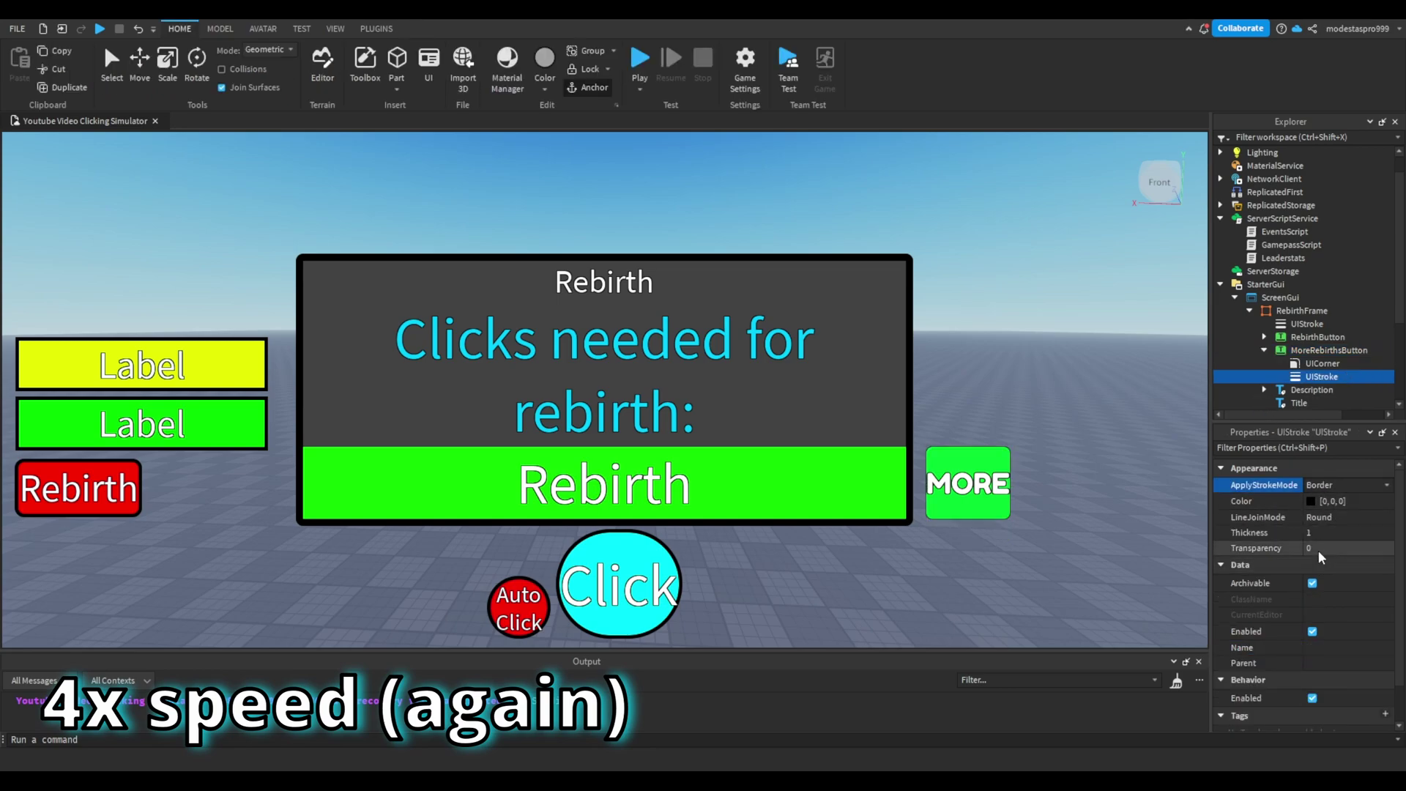
Step: Set the thickness of the MoreRebirthsButton's UIStroke to 4
{"action": "left_click", "coordinate": [1318, 534]}
{"action": "type", "text": "4"}
{"action": "key", "text": "Return"}
{"action": "left_click", "coordinate": [1122, 474]}
Step: Duplicate RebirthFrame and rename the copy MoreRebirthsFrame
{"action": "left_click", "coordinate": [1303, 310]}
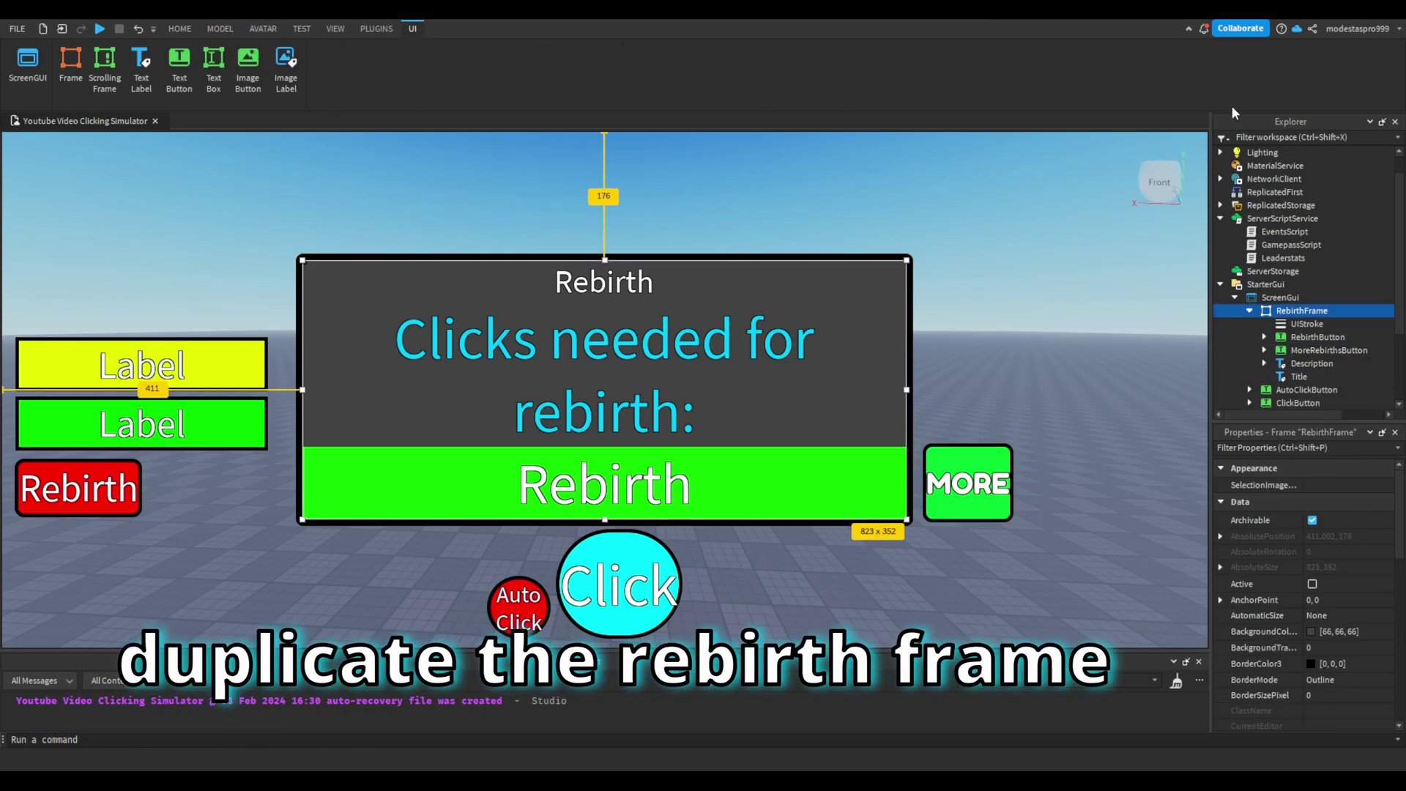
{"action": "key", "text": "ctrl+d"}
{"action": "scroll", "coordinate": [1313, 315], "scroll_direction": "down", "scroll_amount": 2}
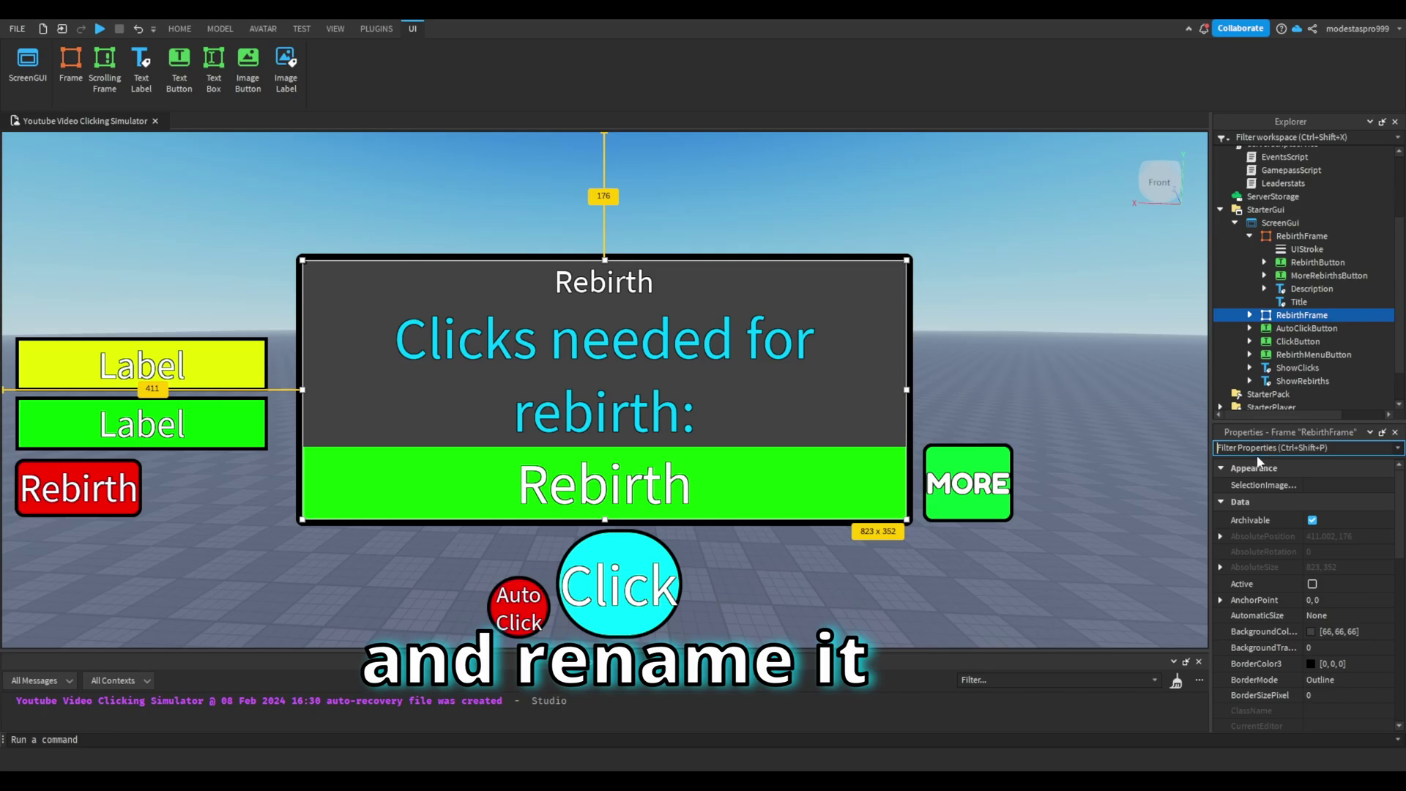
{"action": "type", "text": "na"}
{"action": "left_click", "coordinate": [1322, 501]}
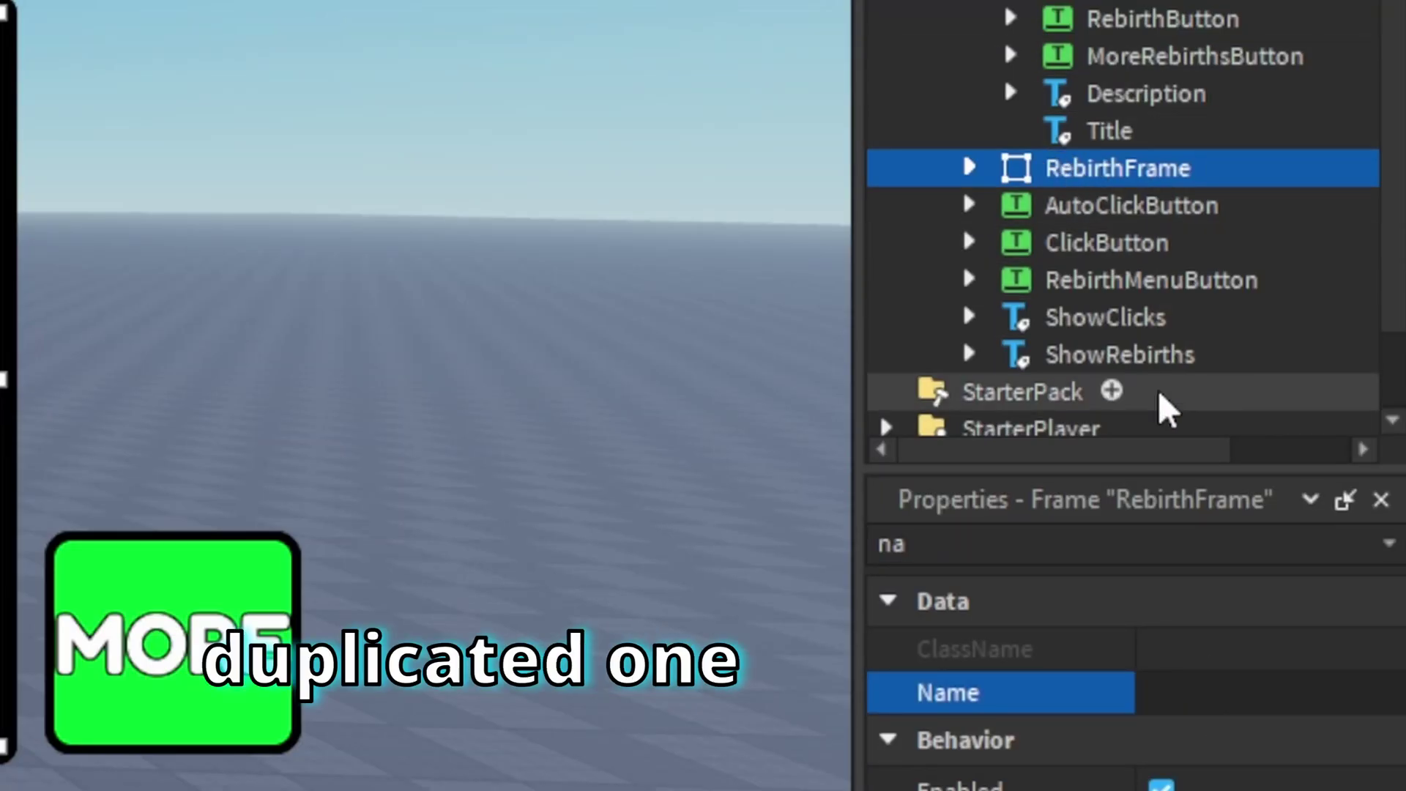
{"action": "type", "text": "MoreRebi"}
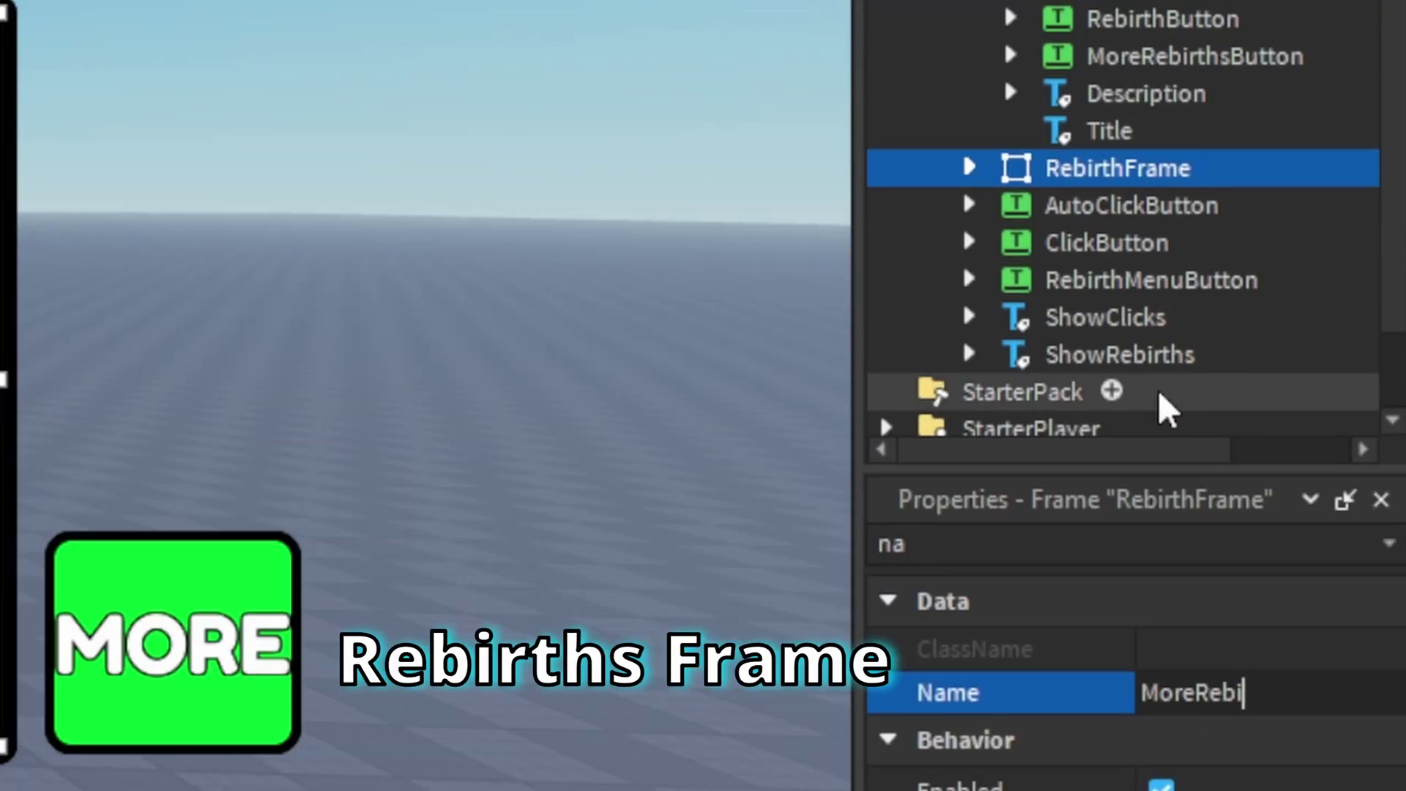
{"action": "type", "text": "rthsFrame"}
{"action": "key", "text": "Return"}
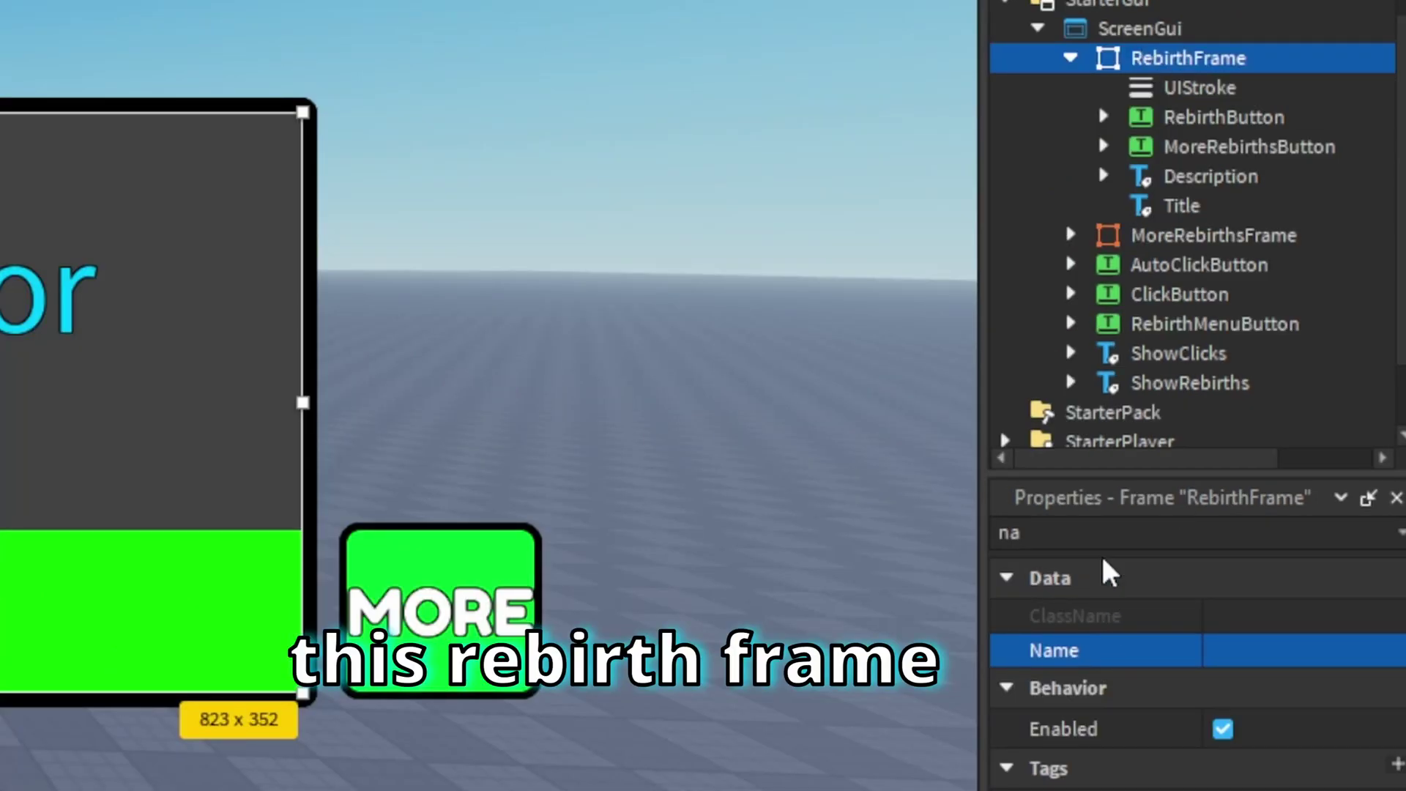
Step: Hide the original RebirthFrame by turning off its Visible property
{"action": "left_click", "coordinate": [1153, 532]}
{"action": "type", "text": "v"}
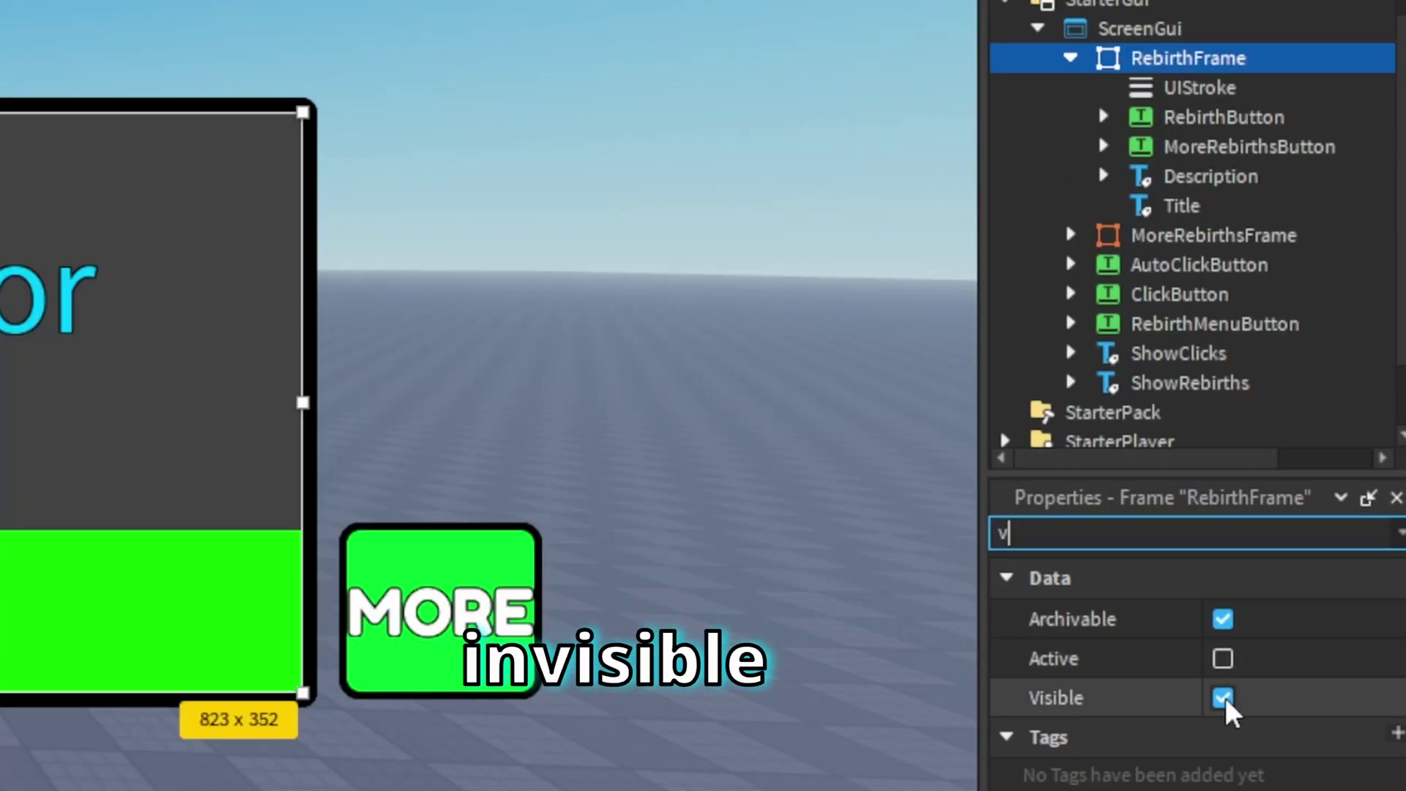
{"action": "left_click", "coordinate": [1222, 697]}
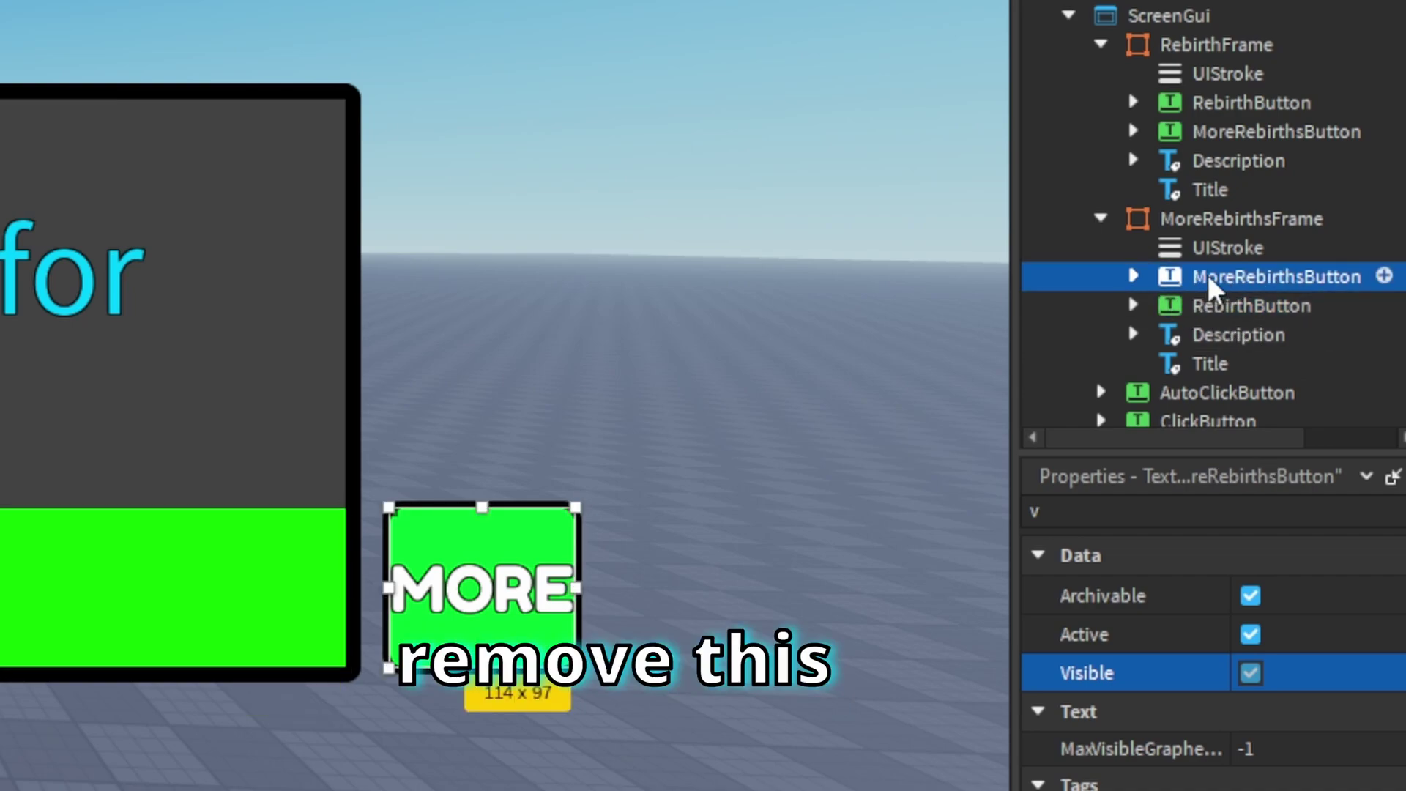
Step: Delete the MoreRebirthsButton and the Description label from MoreRebirthsFrame
{"action": "key", "text": "Delete"}
{"action": "left_click", "coordinate": [1205, 308]}
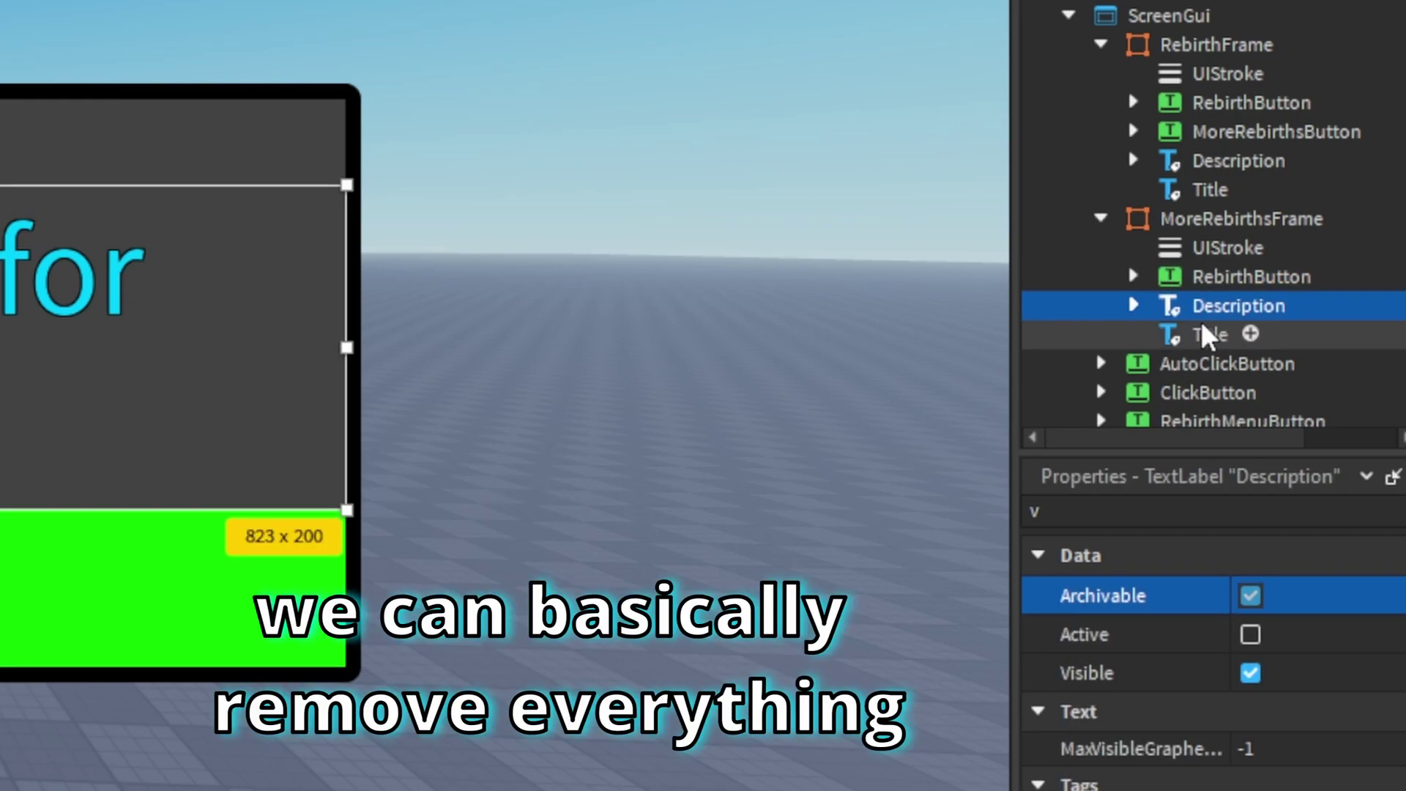
{"action": "left_click", "coordinate": [1206, 335]}
{"action": "left_click", "coordinate": [1201, 313]}
{"action": "key", "text": "Delete"}
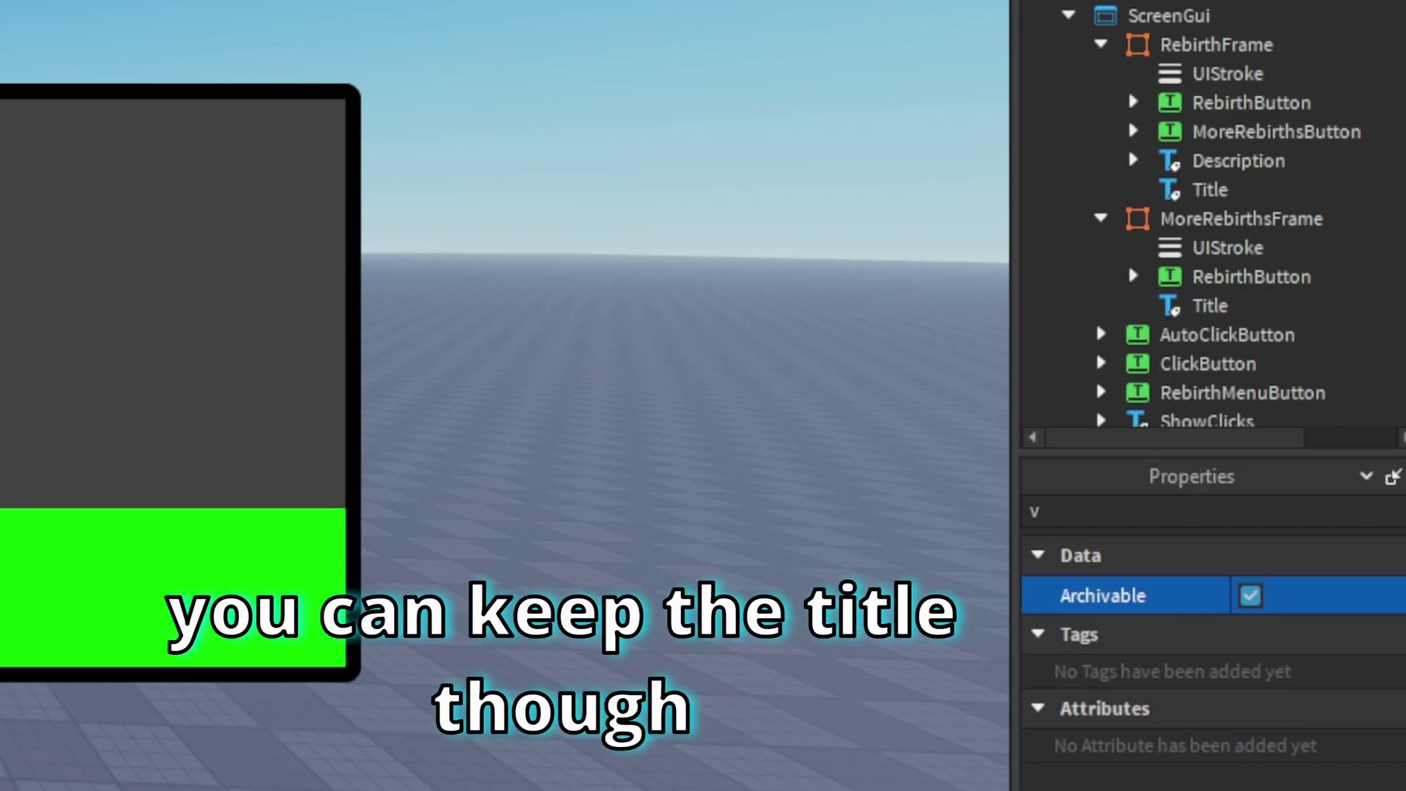
Step: Change the text of MoreRebirthsFrame's title label to "More Rebirths"
{"action": "left_click", "coordinate": [1275, 312]}
{"action": "left_click_drag", "start_coordinate": [1098, 511], "coordinate": [1022, 506]}
{"action": "type", "text": "tex"}
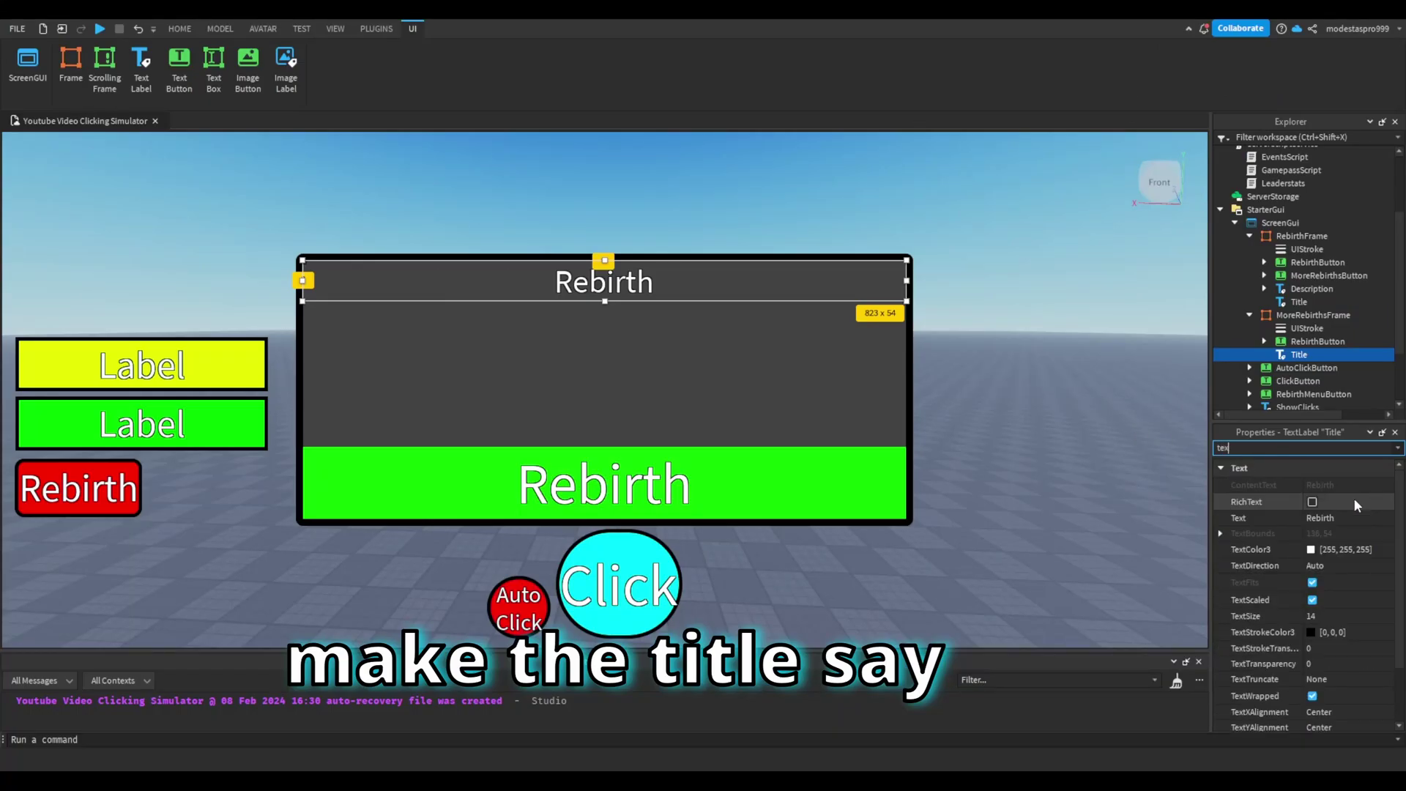
{"action": "left_click", "coordinate": [1341, 517]}
{"action": "type", "text": "MoreReb"}
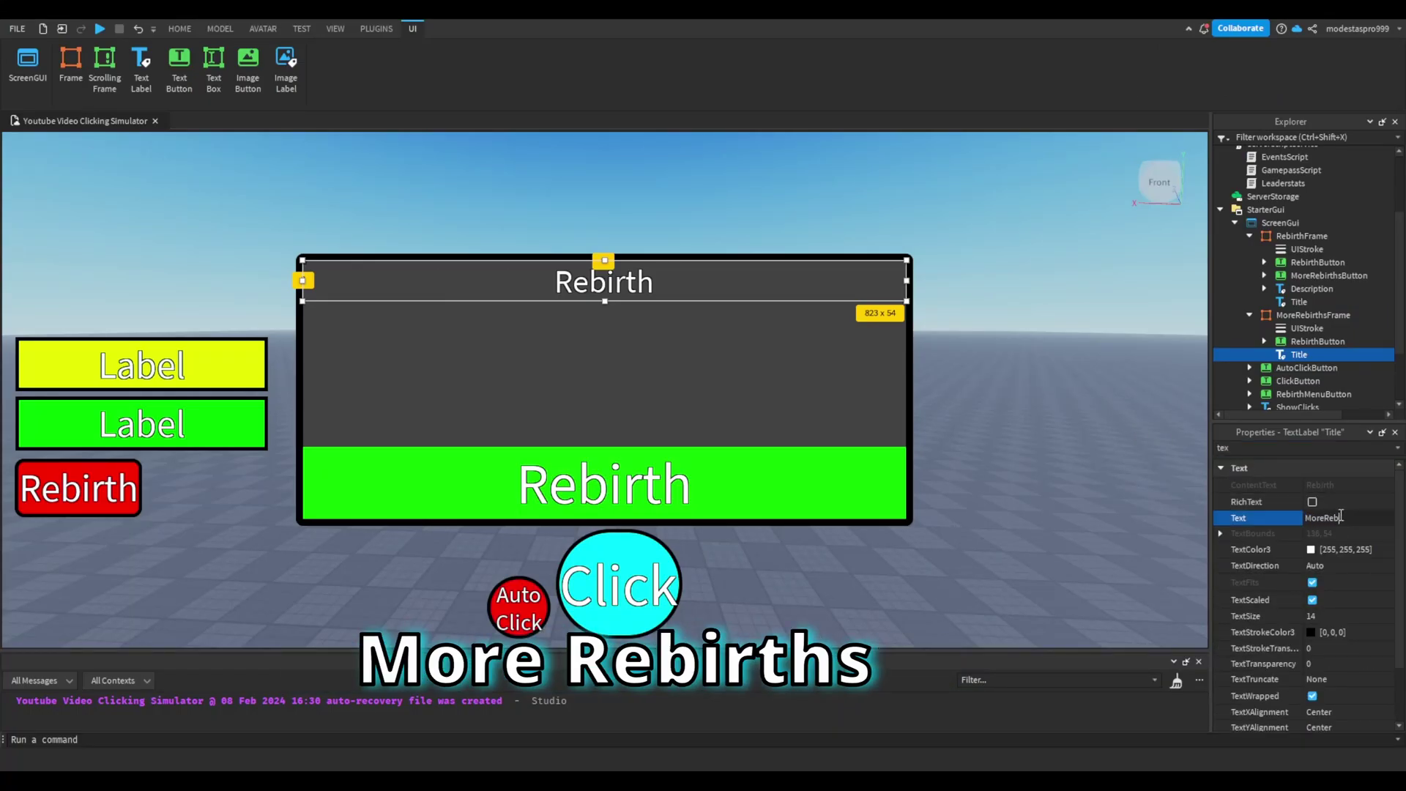
{"action": "type", "text": "irths"}
{"action": "key", "text": "Return"}
Step: Add a ScrollingFrame to MoreRebirthsFrame, sized to its full width and about 0.8 of its height below the title
{"action": "left_click", "coordinate": [1276, 341]}
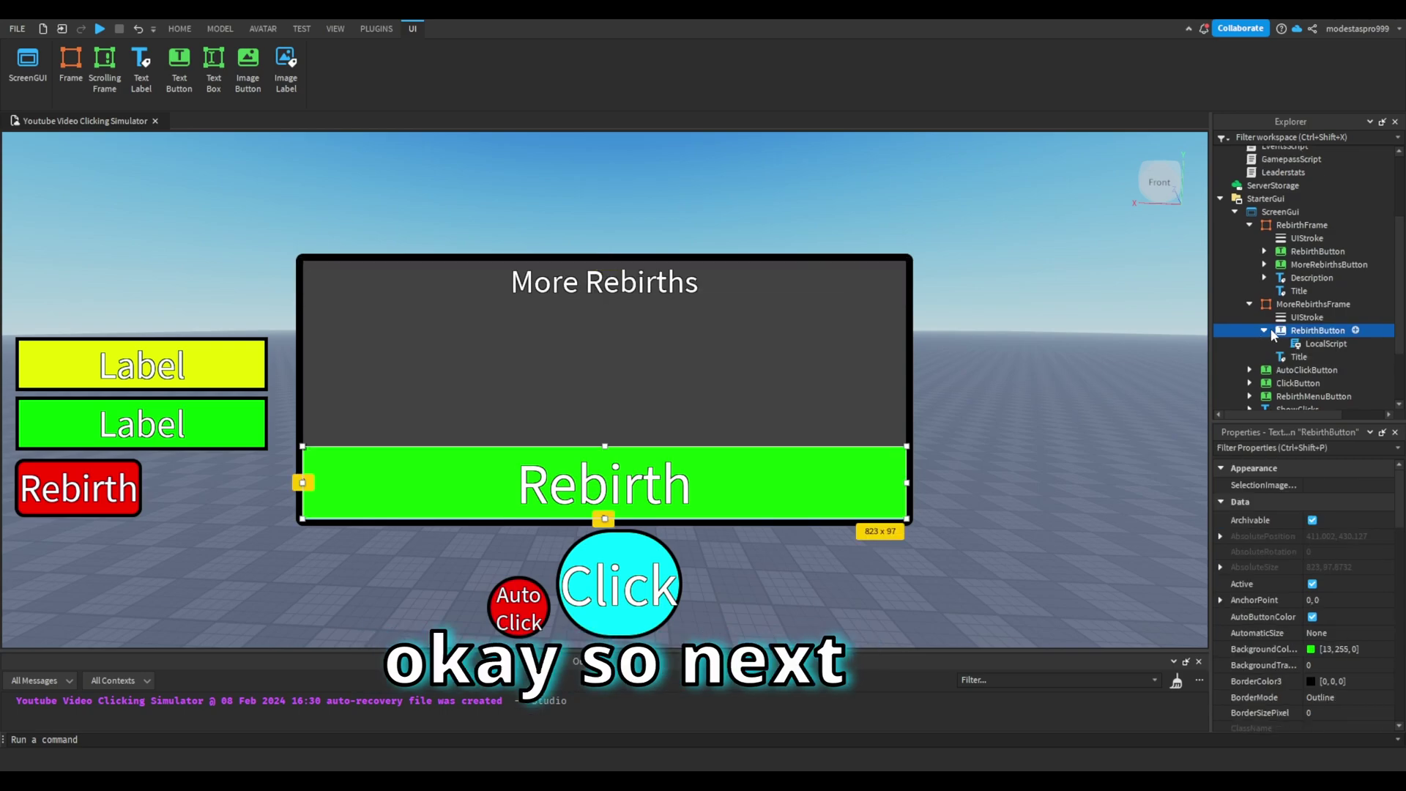
{"action": "left_click", "coordinate": [1265, 330]}
{"action": "left_click", "coordinate": [1322, 304]}
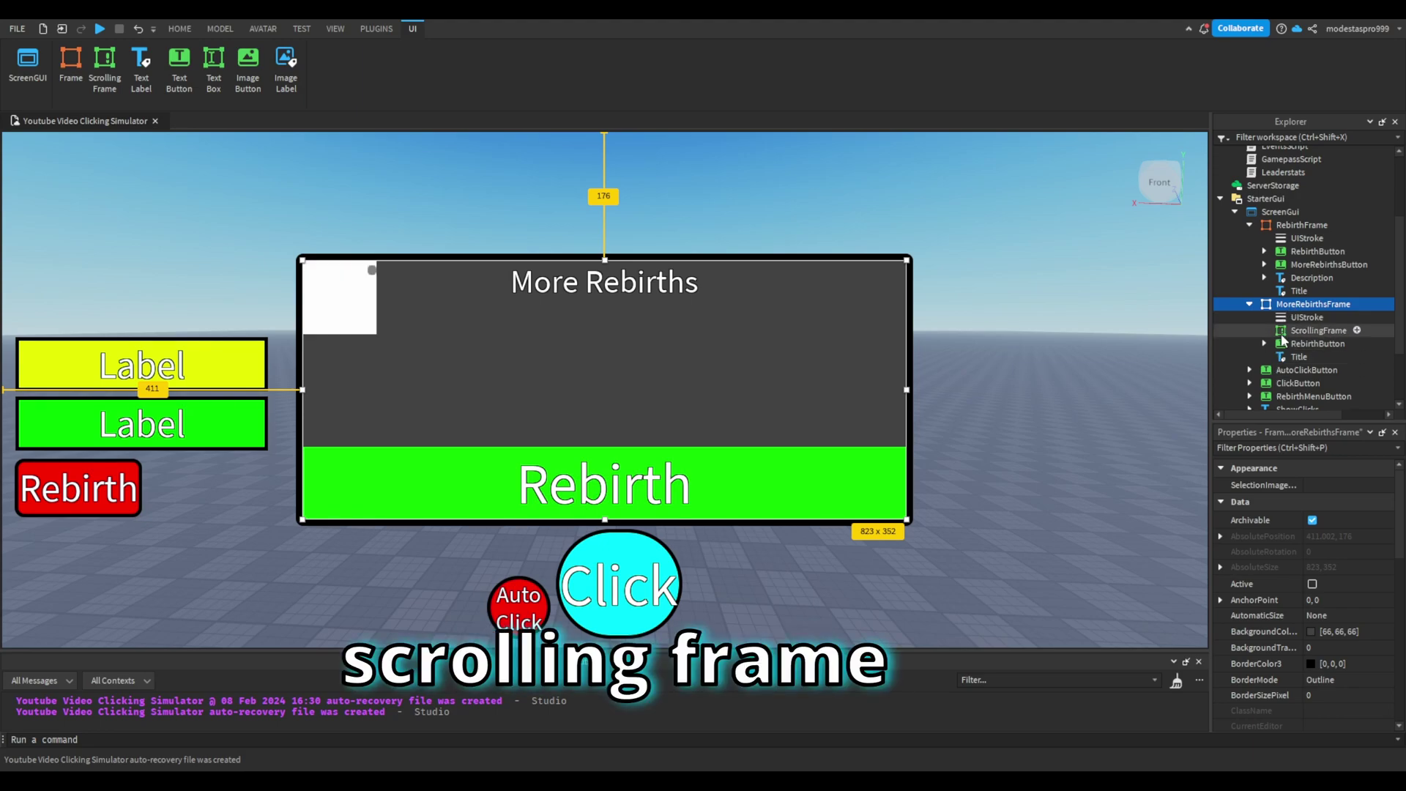
{"action": "left_click", "coordinate": [1281, 333]}
{"action": "left_click", "coordinate": [1262, 448]}
{"action": "type", "text": "size"}
{"action": "left_click", "coordinate": [1359, 532]}
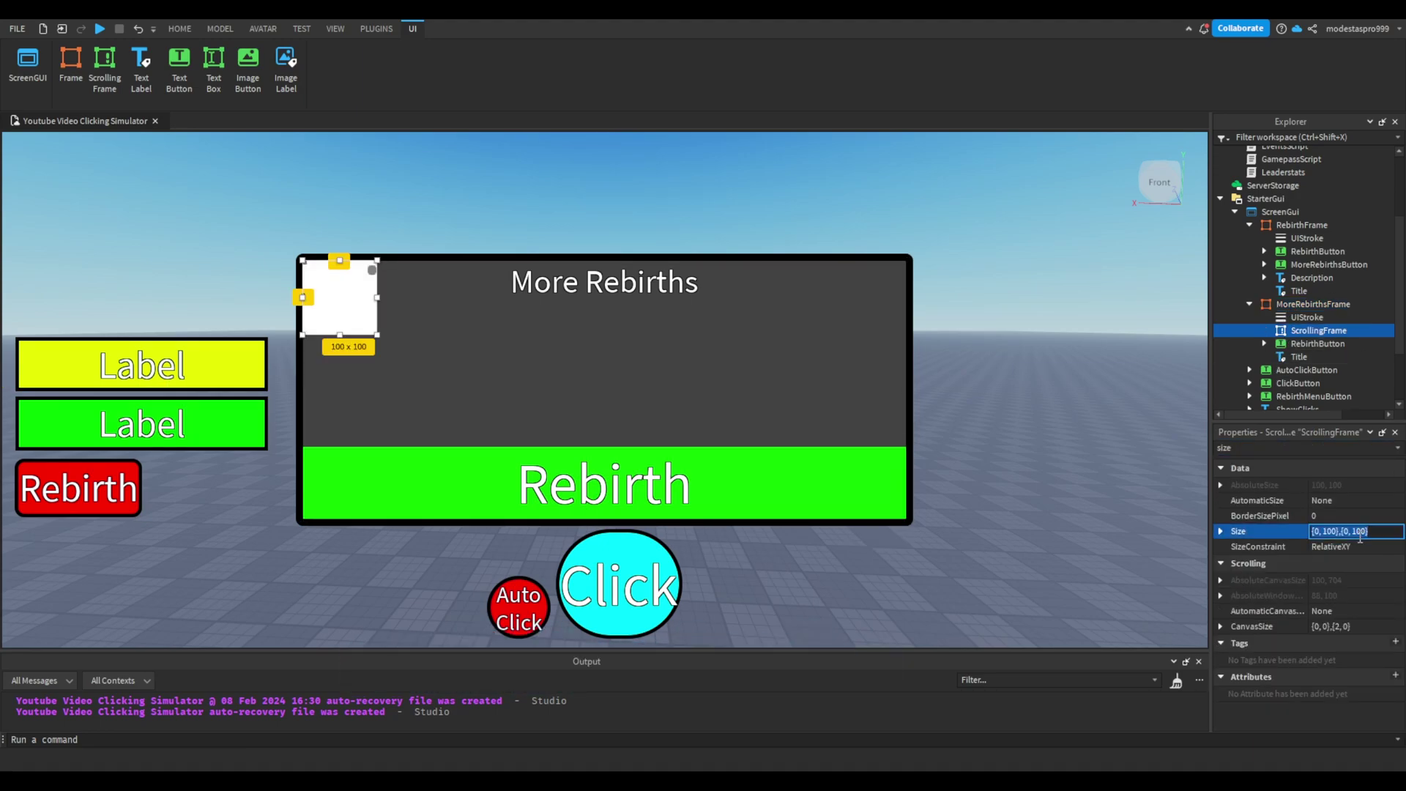
{"action": "type", "text": "1,0,0.1,0"}
{"action": "key", "text": "Return"}
{"action": "left_click_drag", "start_coordinate": [693, 279], "coordinate": [693, 326]}
{"action": "left_click_drag", "start_coordinate": [604, 333], "coordinate": [604, 517]}
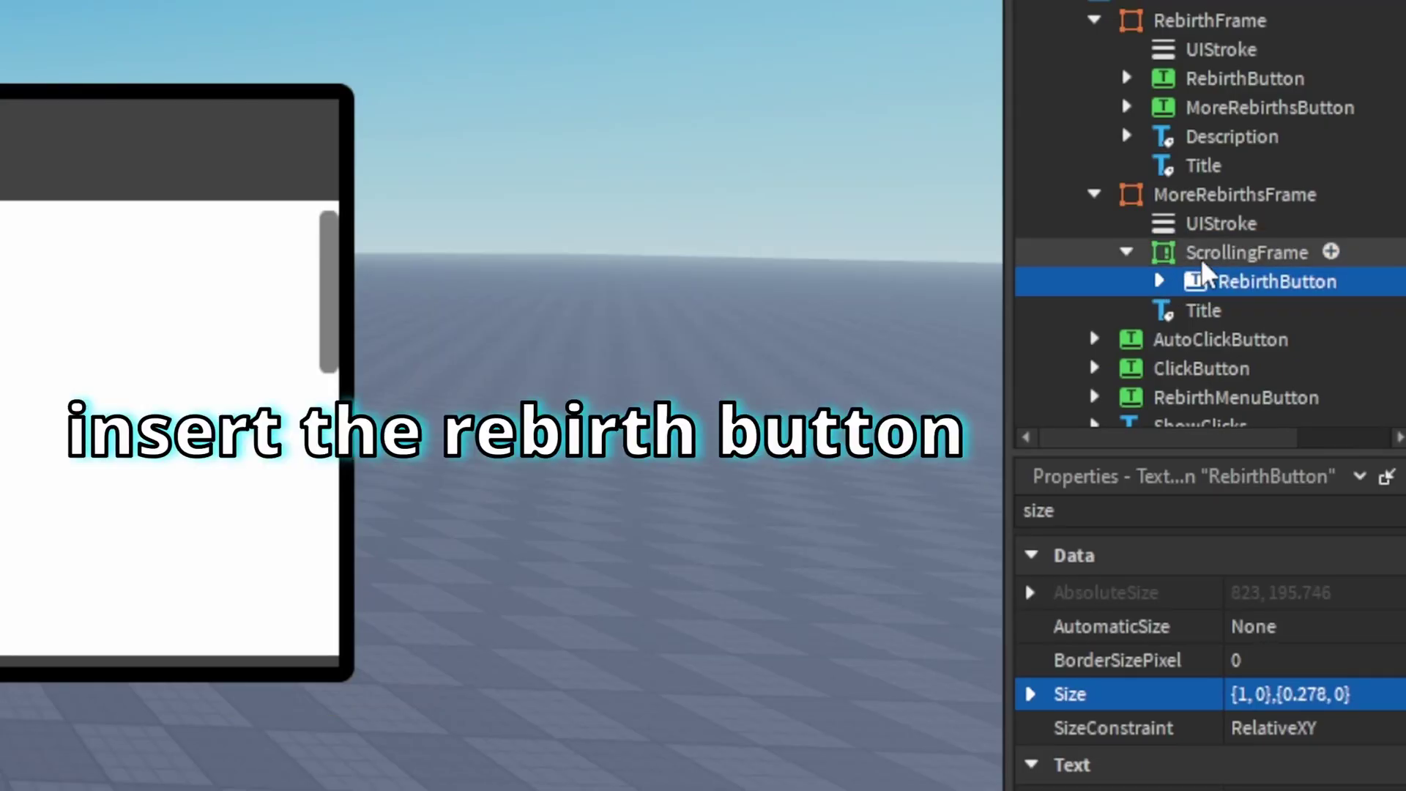
Step: Set the ScrollingFrame's background transparency to 1
{"action": "left_click", "coordinate": [1131, 510]}
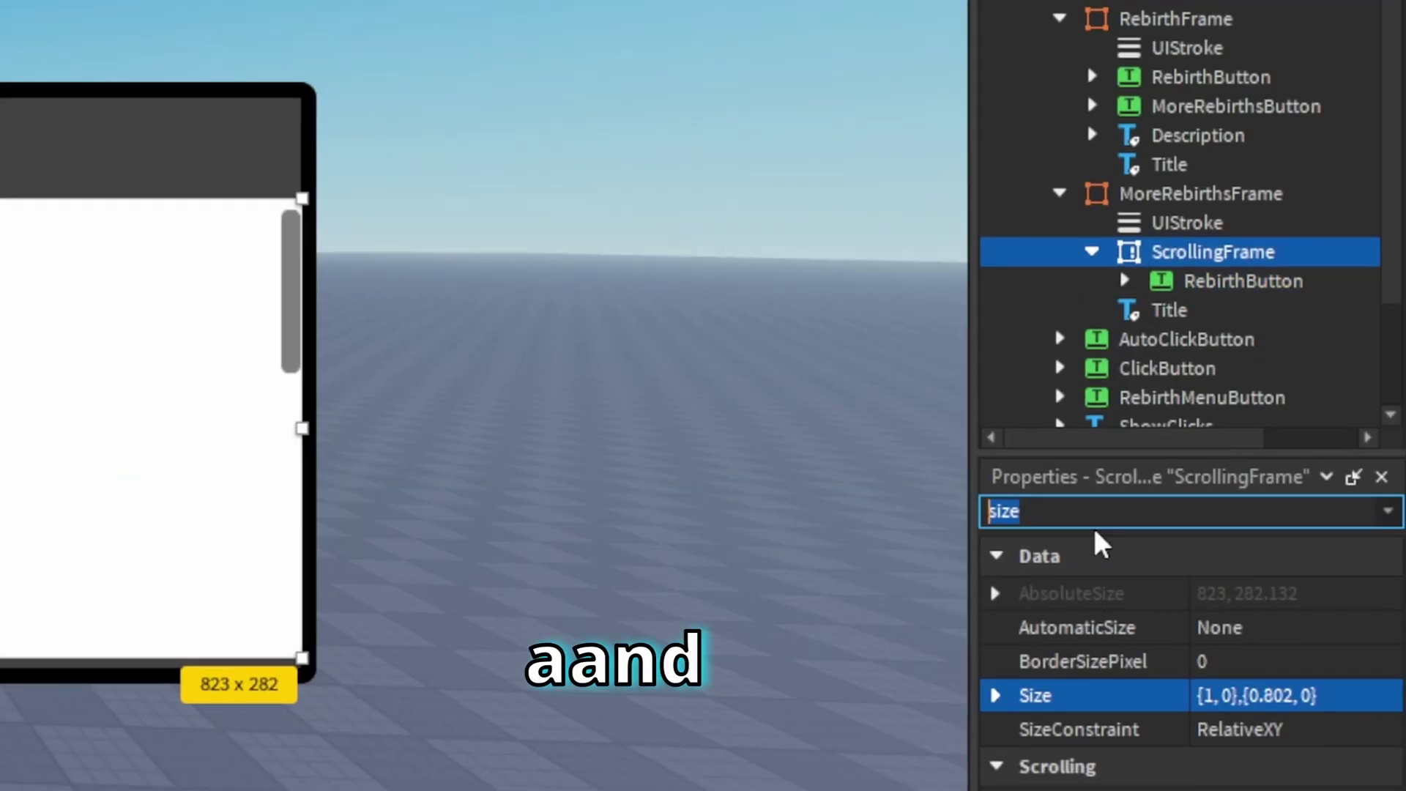
{"action": "type", "text": "back"}
{"action": "left_click", "coordinate": [1215, 630]}
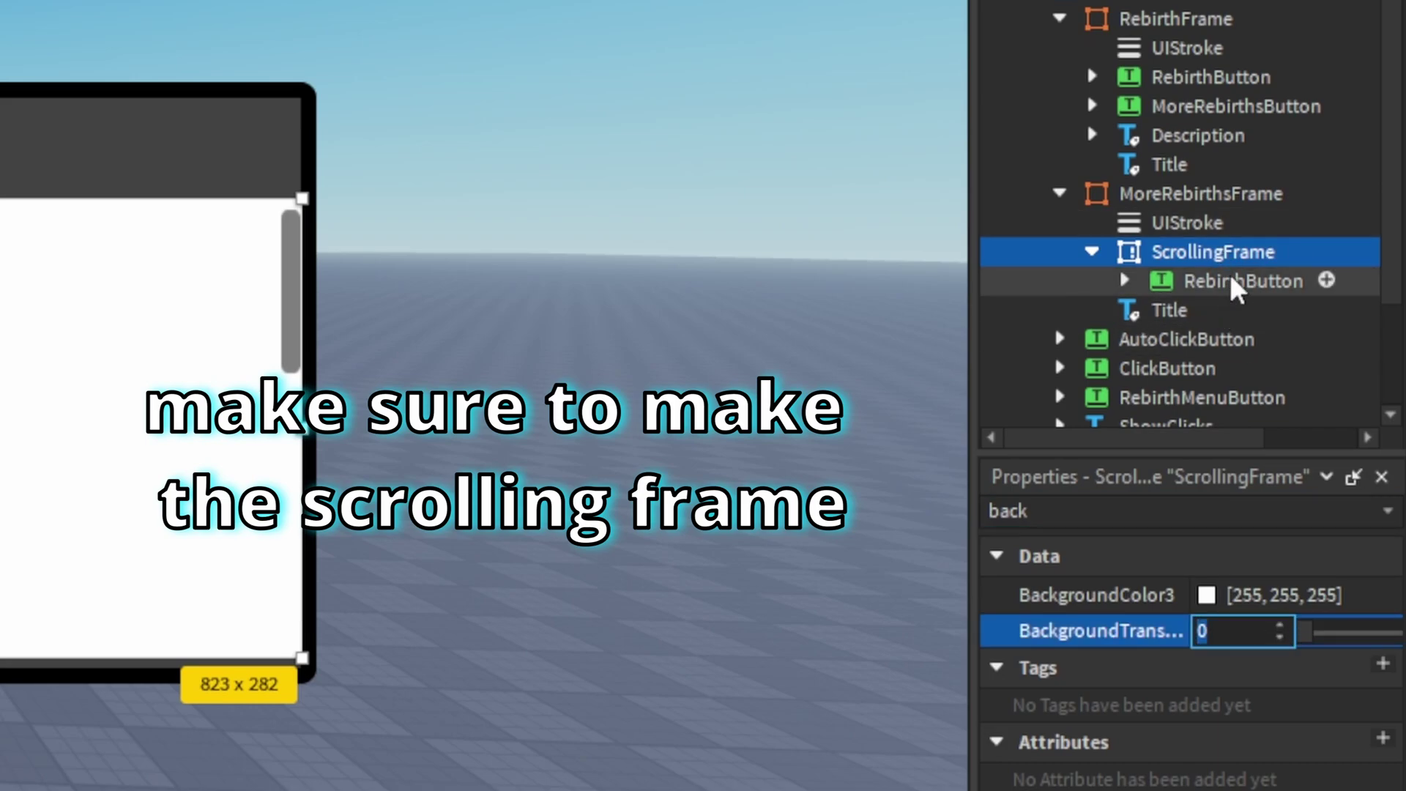
{"action": "type", "text": "1"}
{"action": "key", "text": "Return"}
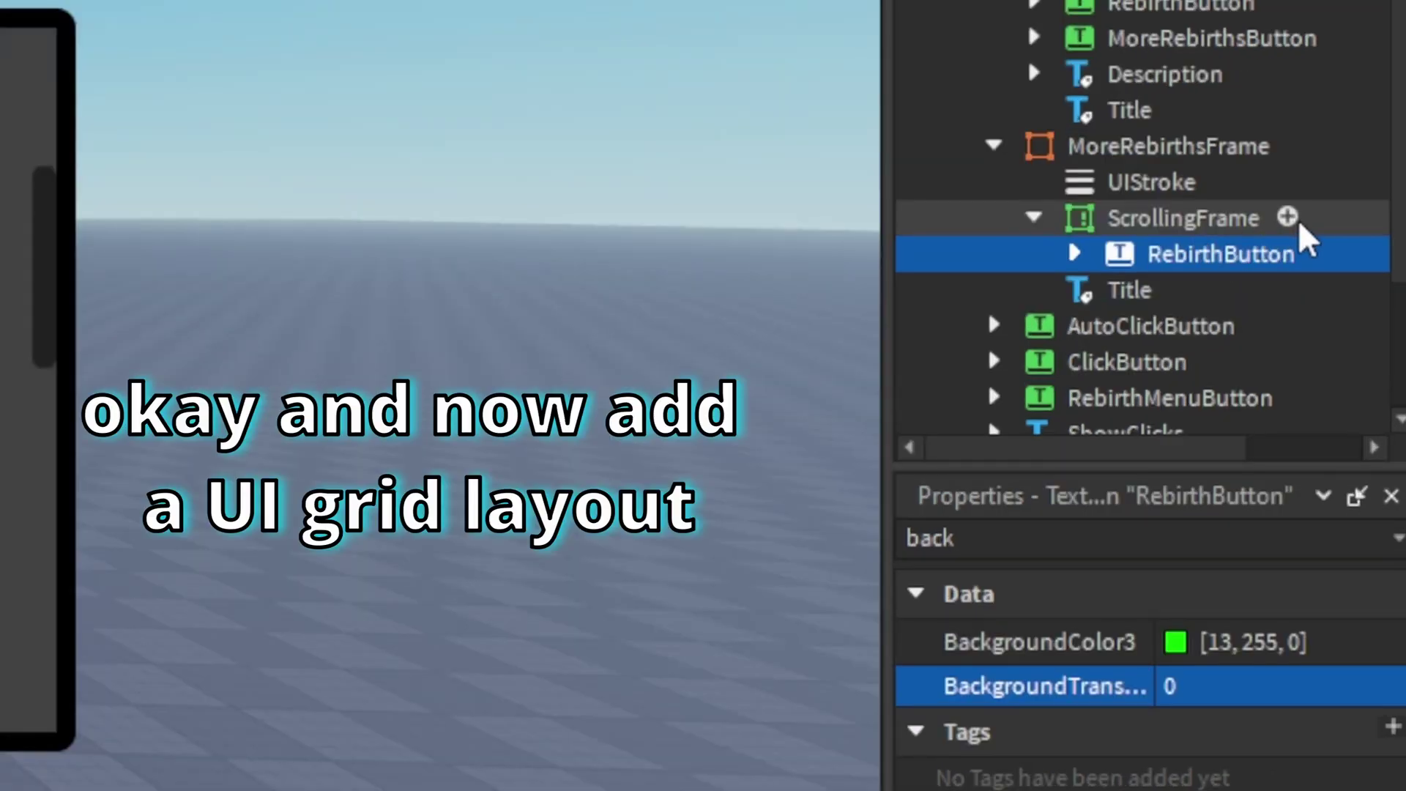
Step: Add a UIGridLayout to the ScrollingFrame and set its CellSize to {1, 0},{0.1, 0}
{"action": "left_click", "coordinate": [1245, 251]}
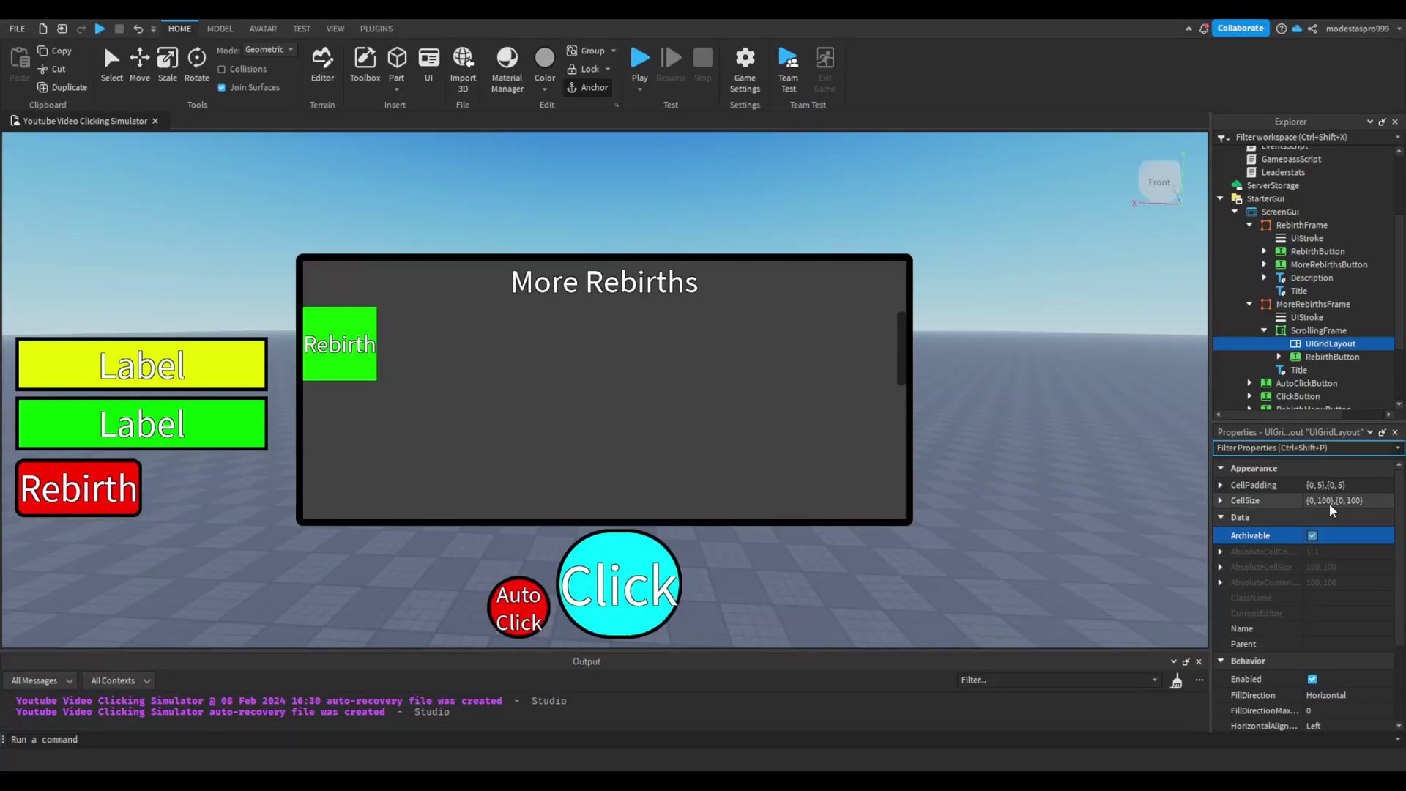
{"action": "left_click", "coordinate": [1344, 485]}
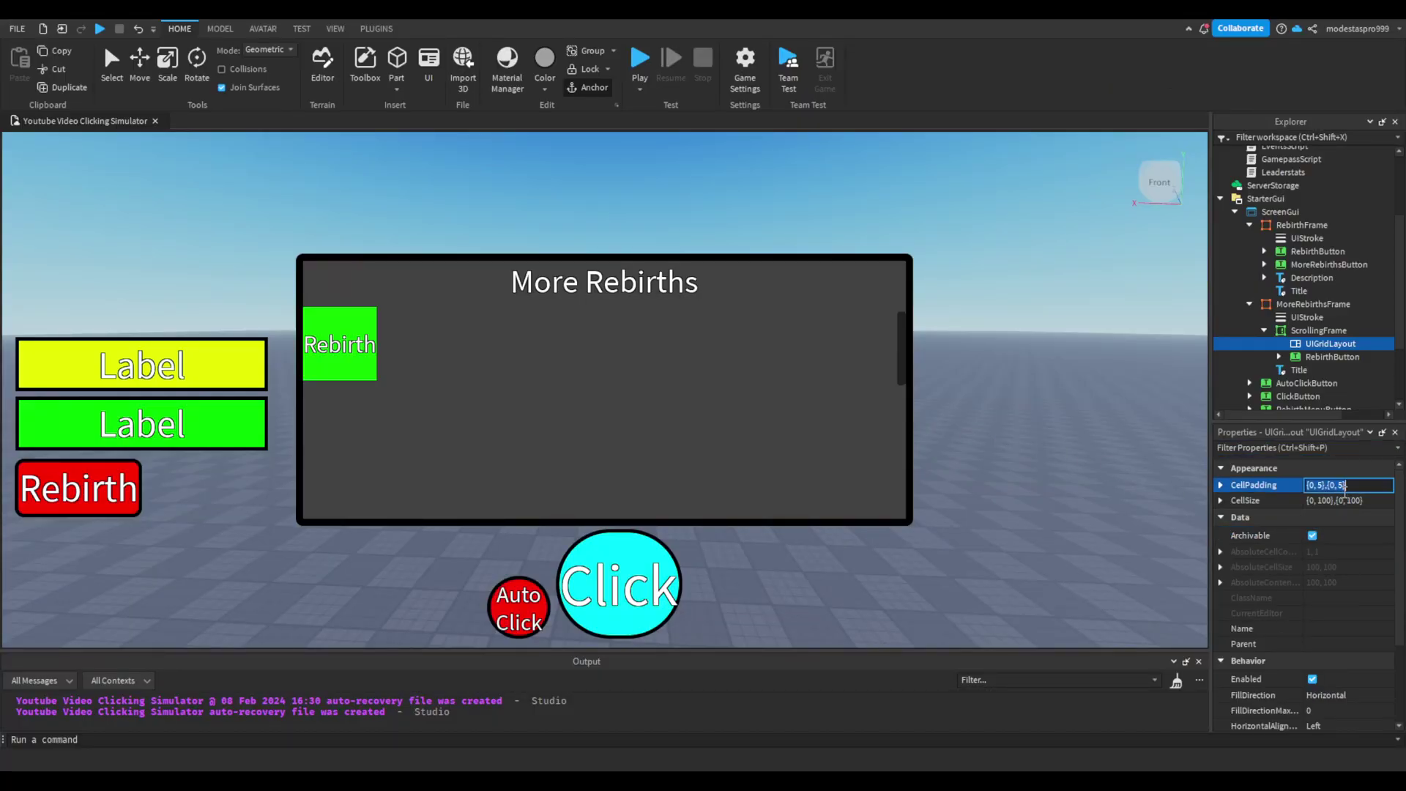
{"action": "left_click", "coordinate": [1344, 500]}
{"action": "type", "text": "1,0,0.1,0"}
{"action": "key", "text": "Return"}
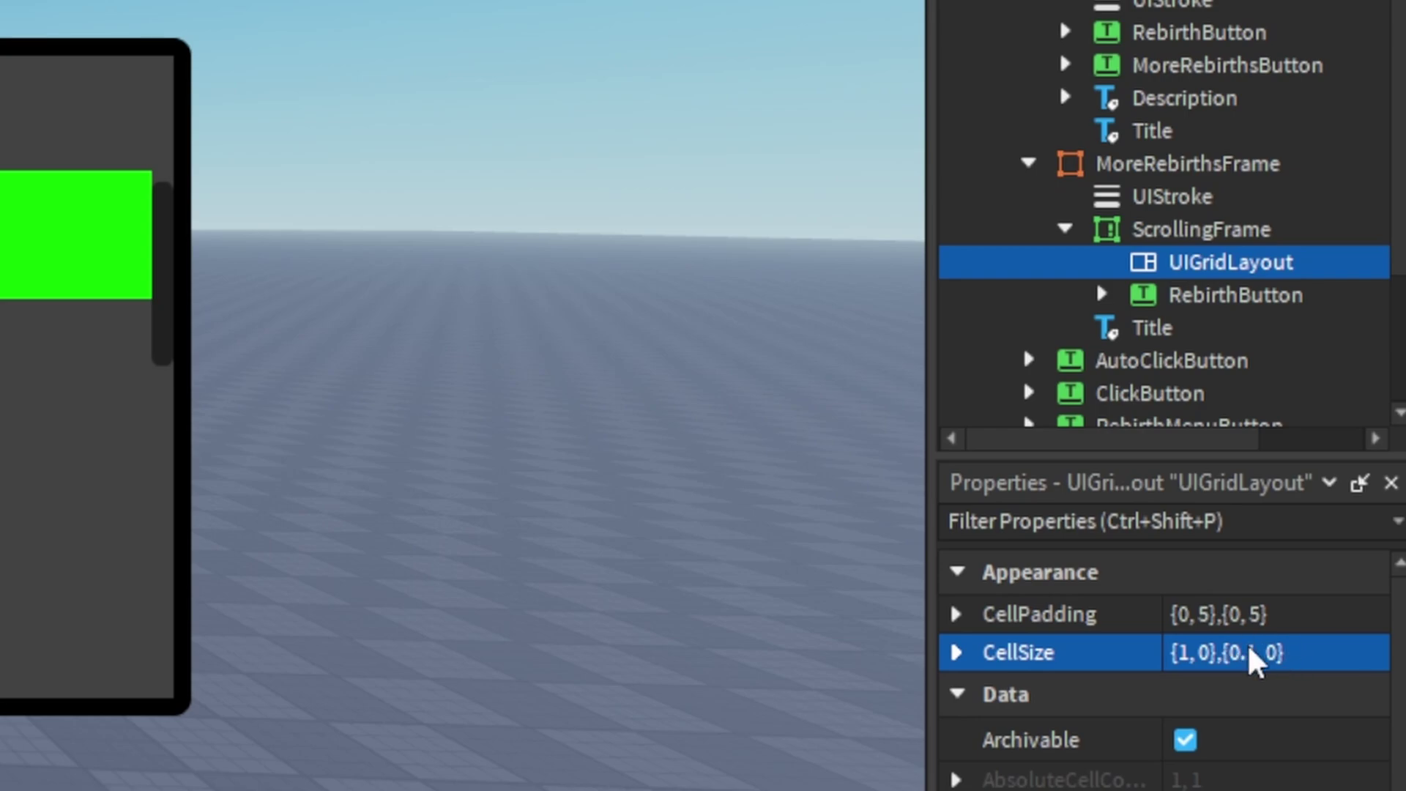
Step: Set the UIGridLayout's CellPadding to {0.01, 0},{0.01, 0} and widen the ScrollingFrame to about 845 pixels
{"action": "left_click", "coordinate": [1208, 616]}
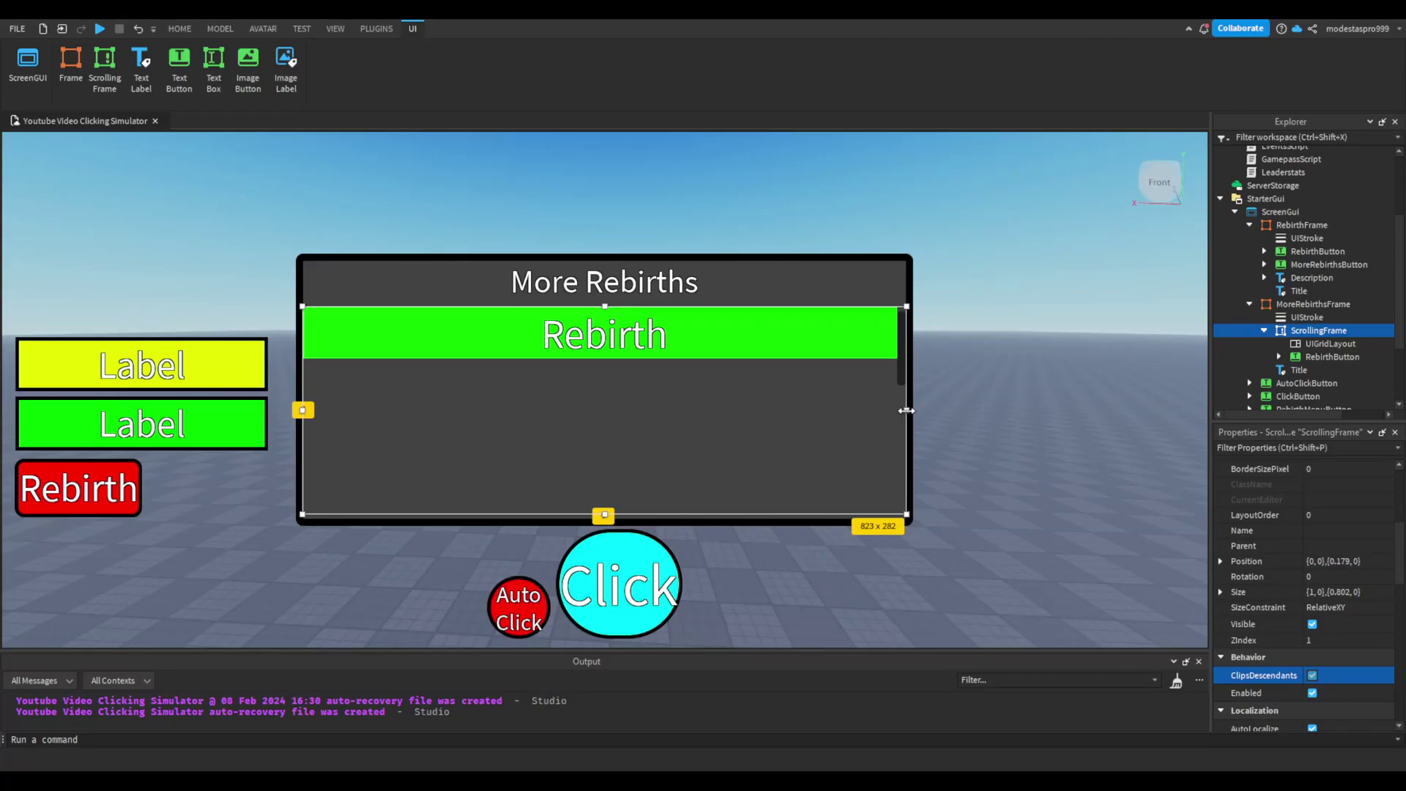
{"action": "left_click_drag", "start_coordinate": [905, 411], "coordinate": [922, 410]}
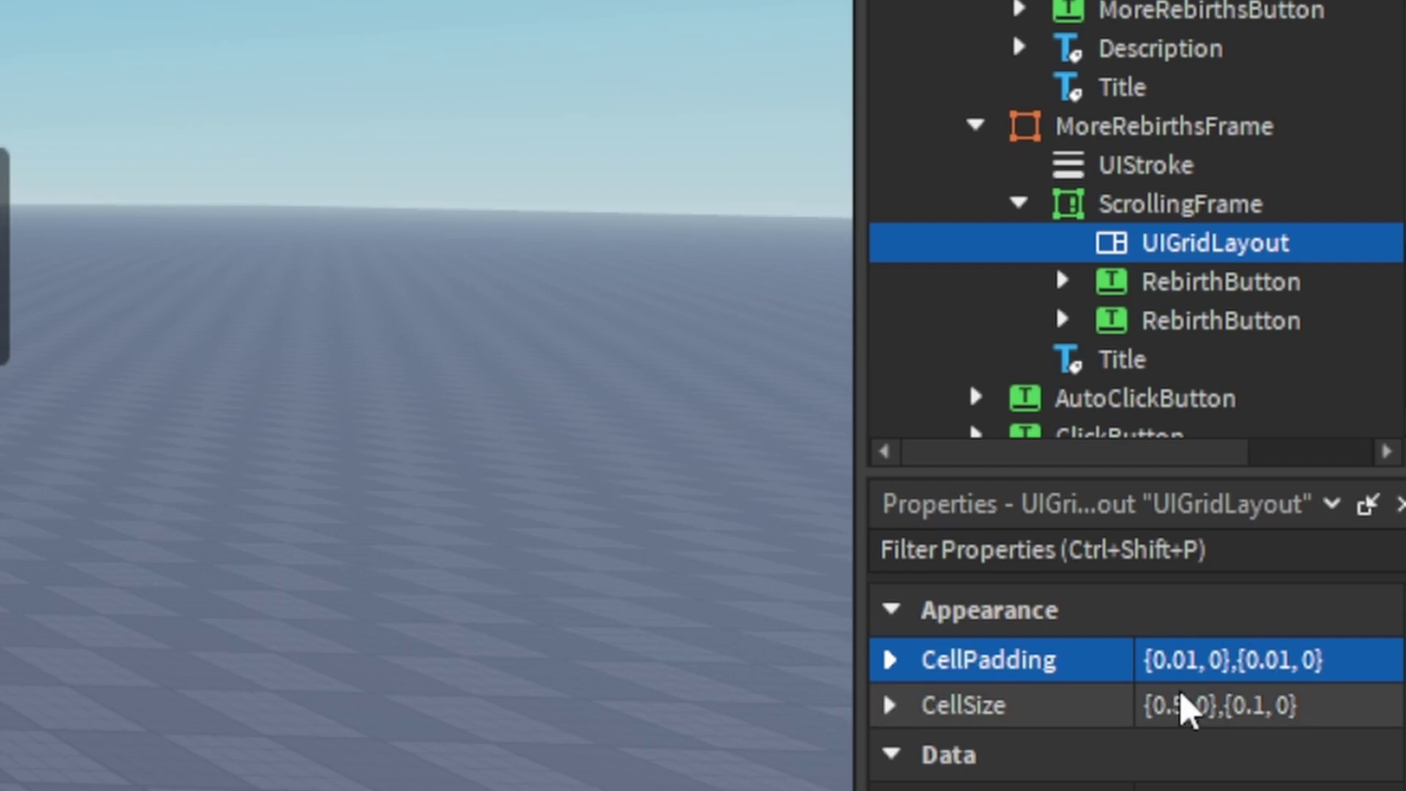
Step: Set the UIGridLayout's CellSize to {0.8, 0},{0.1, 0}
{"action": "left_click", "coordinate": [1158, 246]}
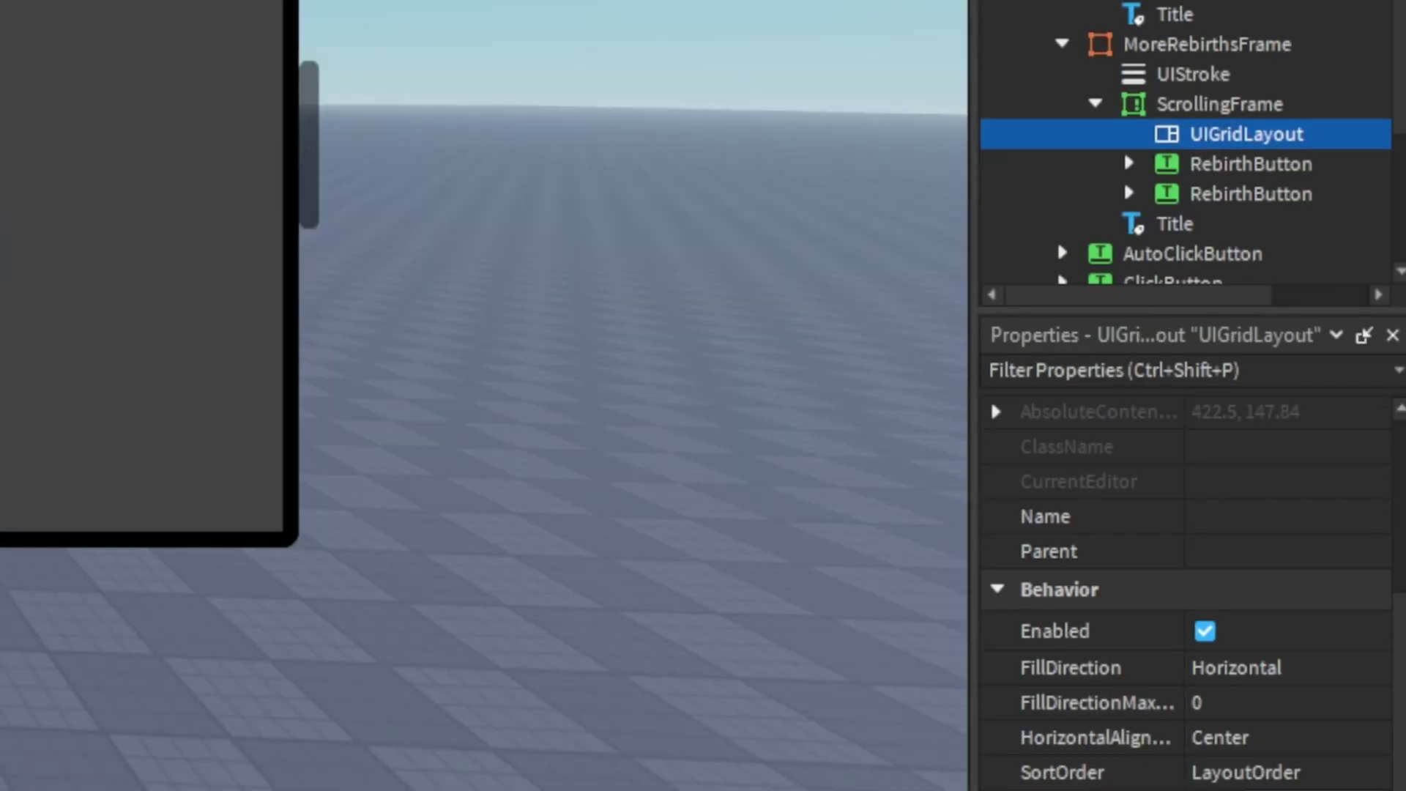
{"action": "left_click", "coordinate": [1230, 740]}
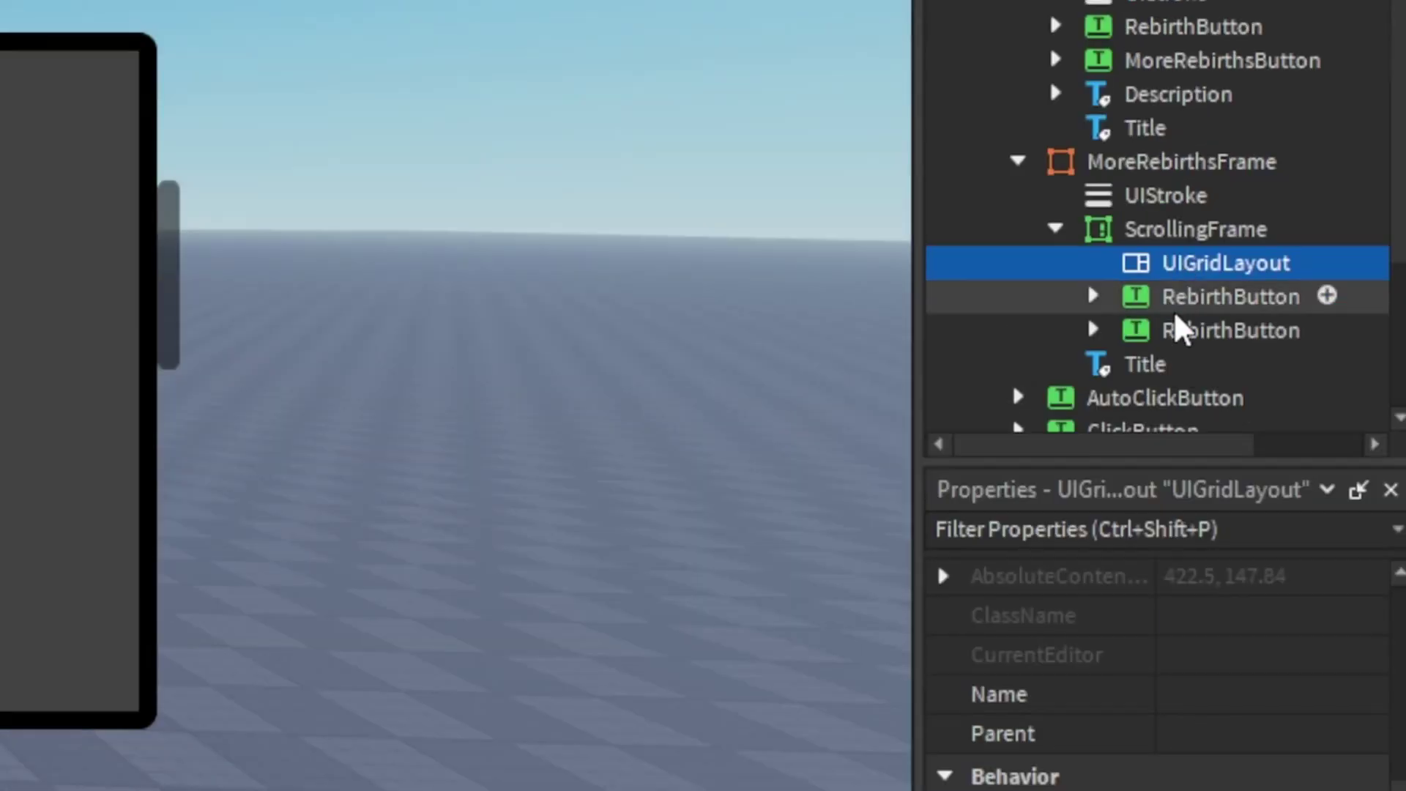
{"action": "scroll", "coordinate": [1136, 683], "scroll_direction": "up", "scroll_amount": 3}
{"action": "left_click", "coordinate": [1186, 664]}
{"action": "left_click", "coordinate": [1181, 626]}
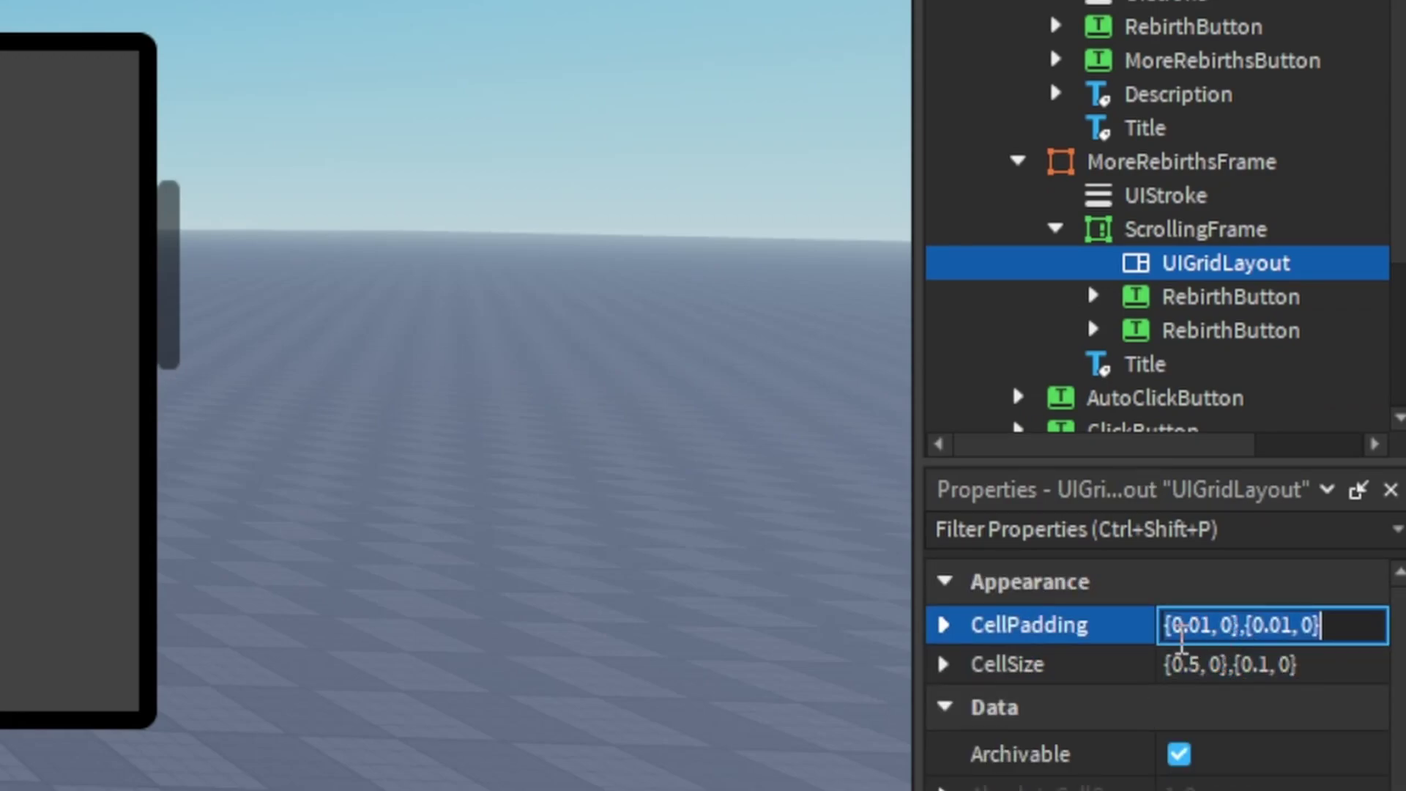
{"action": "left_click", "coordinate": [1200, 663]}
{"action": "left_click", "coordinate": [1204, 664]}
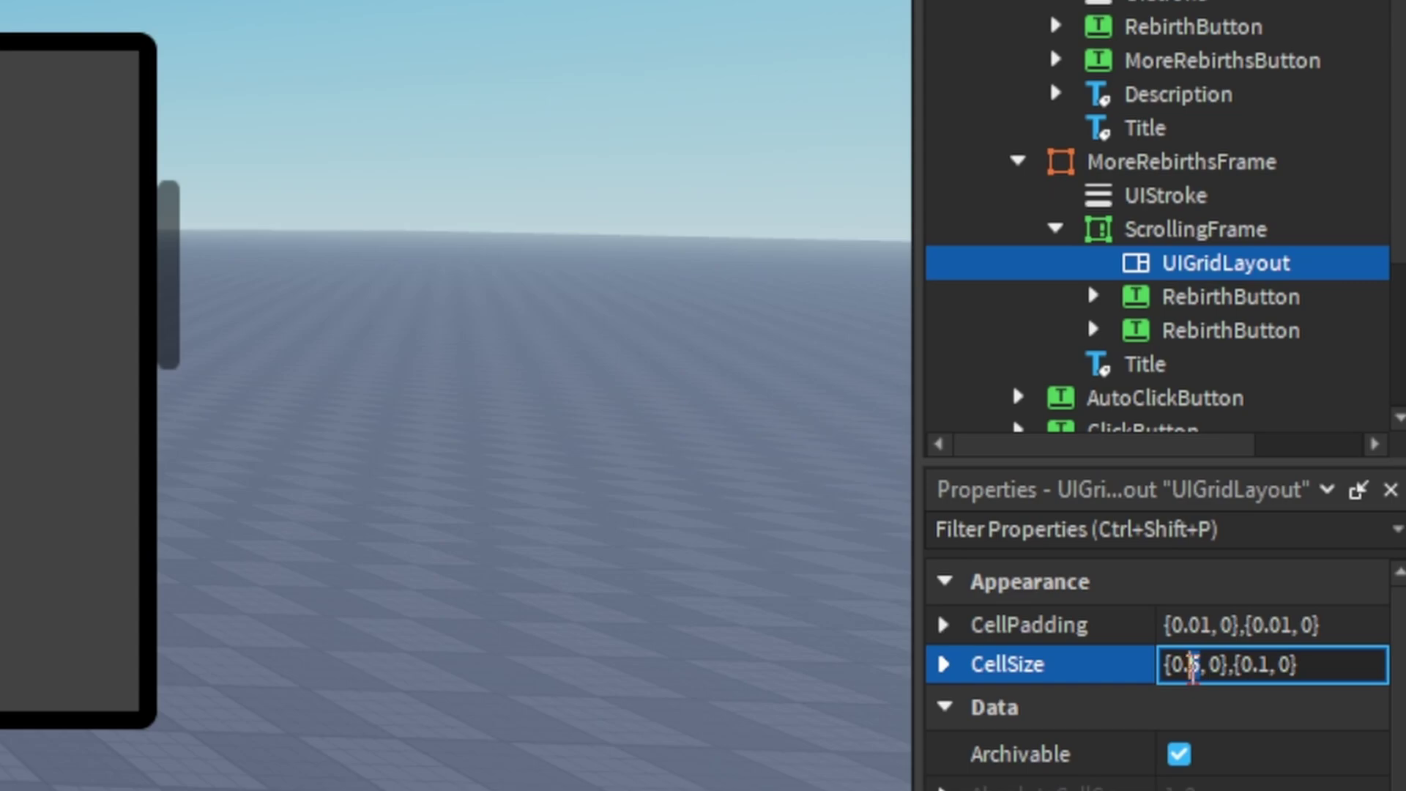
{"action": "key", "text": "Return"}
Step: Add a UIStroke to the RebirthButton in the ScrollingFrame, with ApplyStrokeMode Border and thickness 5
{"action": "left_click", "coordinate": [1230, 297]}
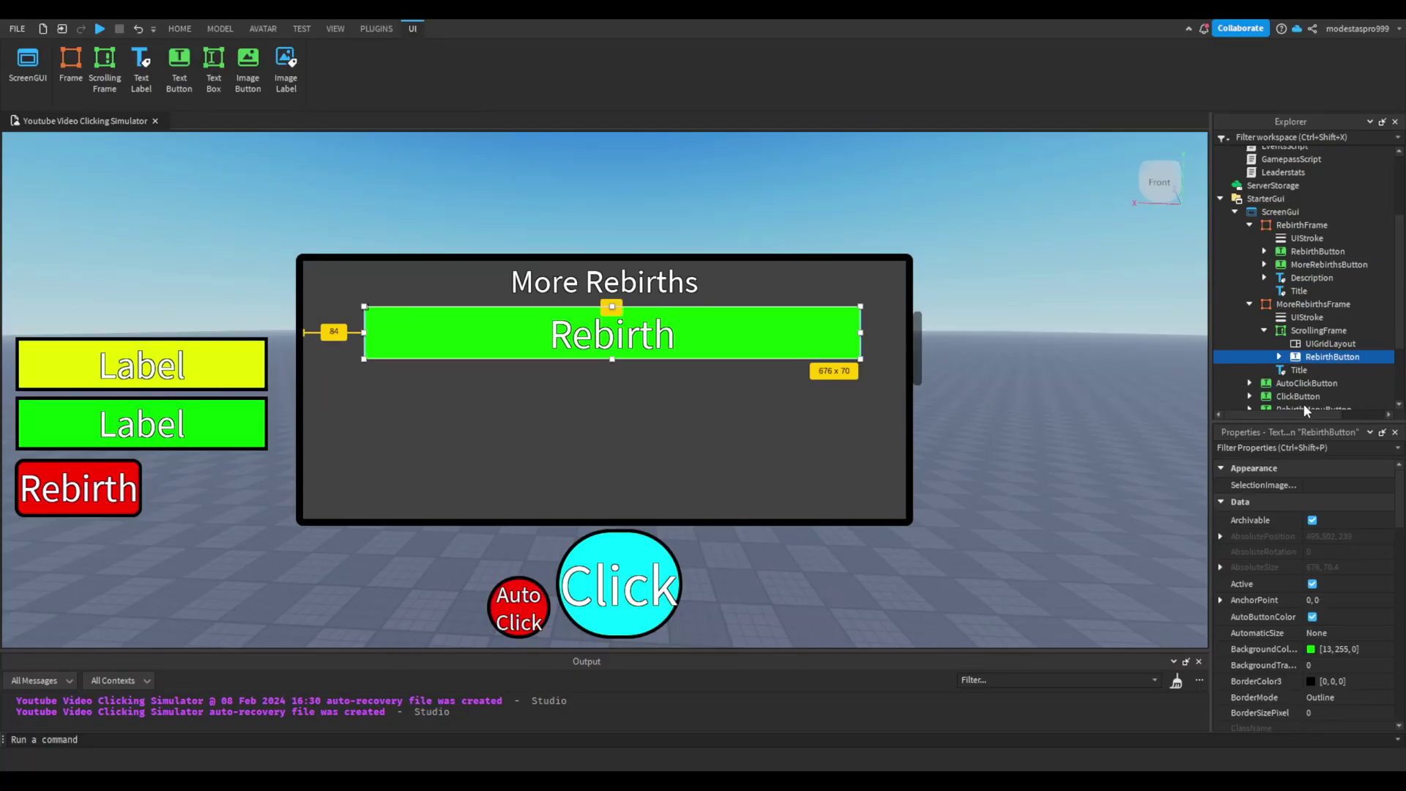
{"action": "left_click", "coordinate": [1279, 357]}
{"action": "left_click", "coordinate": [1334, 370]}
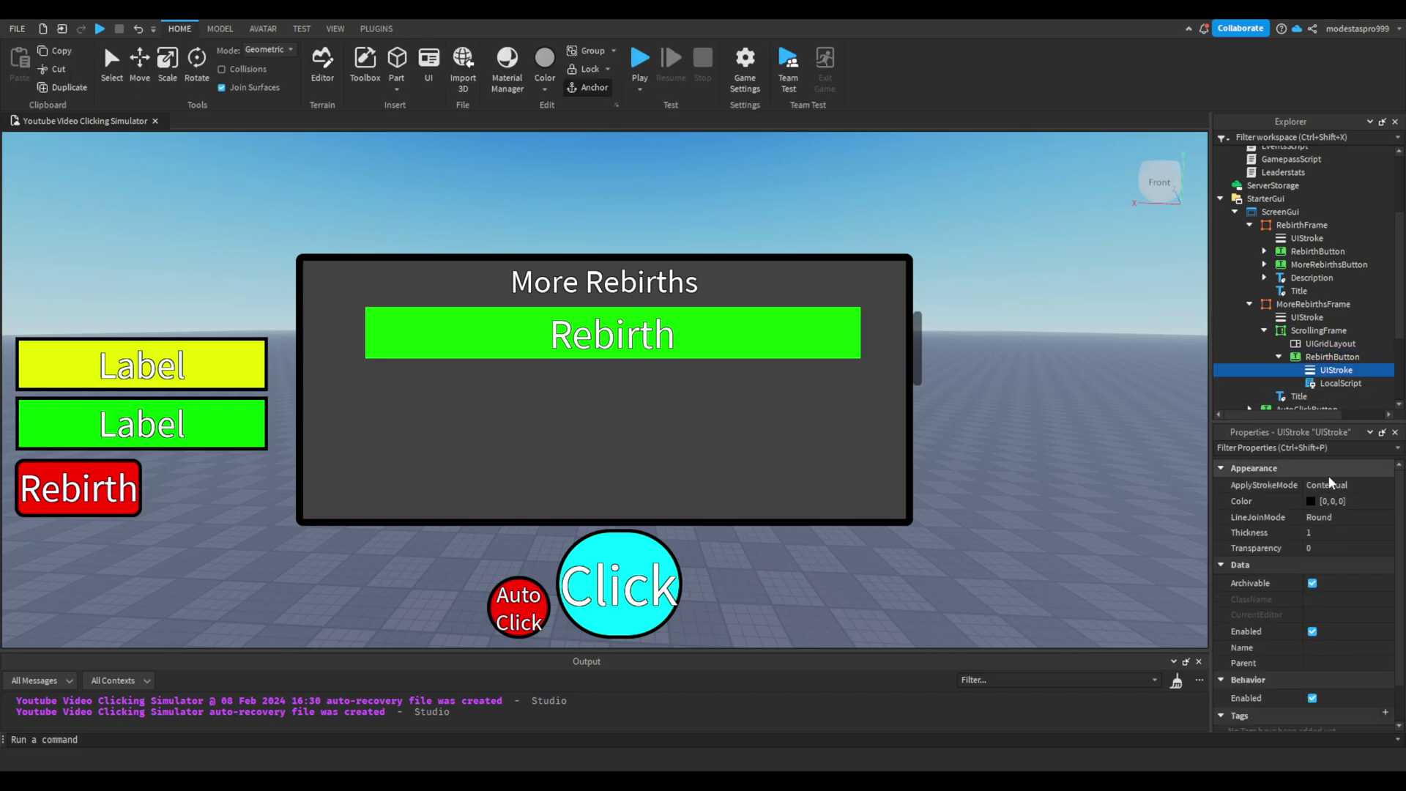
{"action": "left_click", "coordinate": [1328, 484]}
{"action": "left_click", "coordinate": [1317, 512]}
{"action": "left_click", "coordinate": [1314, 533]}
{"action": "type", "text": "5"}
{"action": "key", "text": "Return"}
Step: Extend the ScrollingFrame slightly upward so that it meets the title label
{"action": "left_click", "coordinate": [1331, 356]}
{"action": "left_click", "coordinate": [1330, 343]}
{"action": "left_click", "coordinate": [1325, 489]}
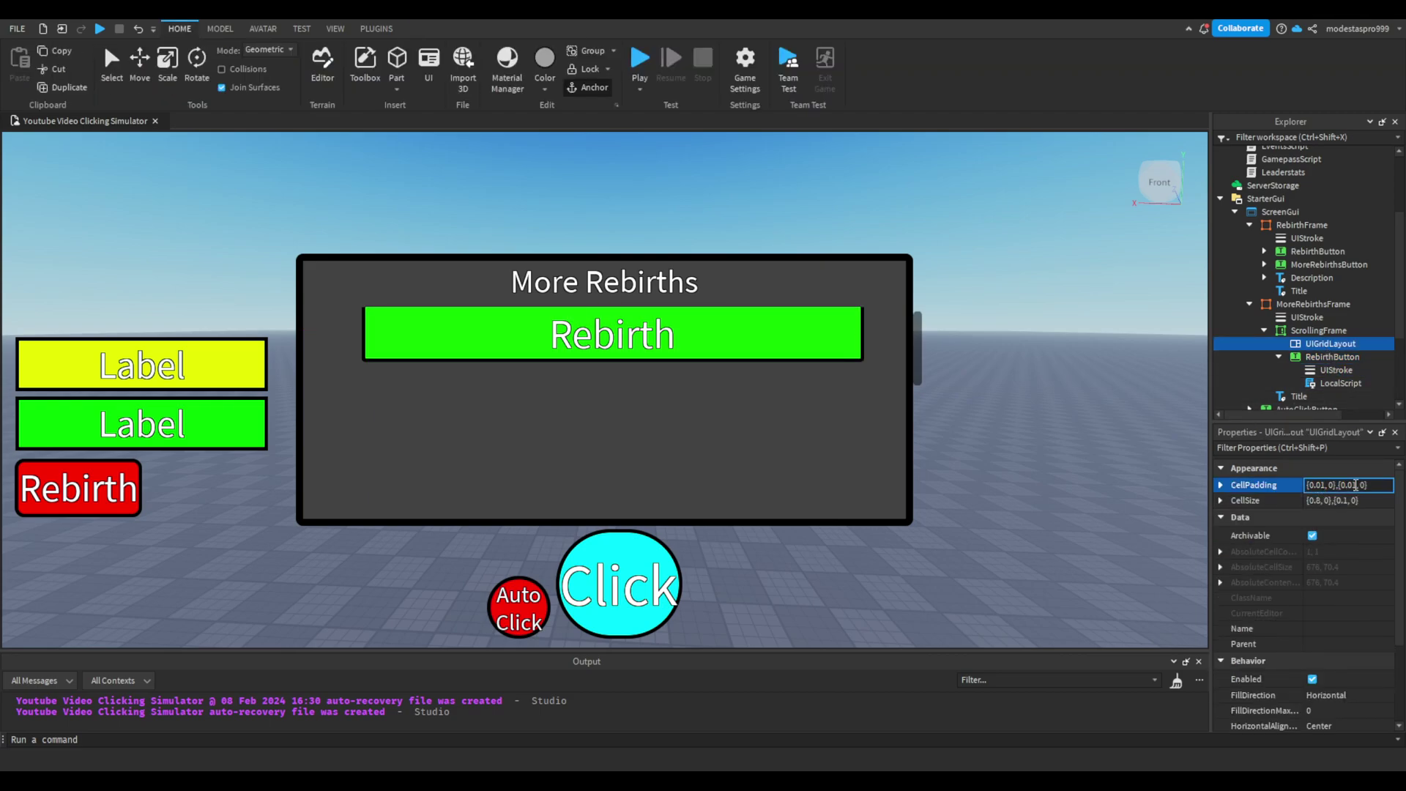
{"action": "left_click", "coordinate": [890, 364]}
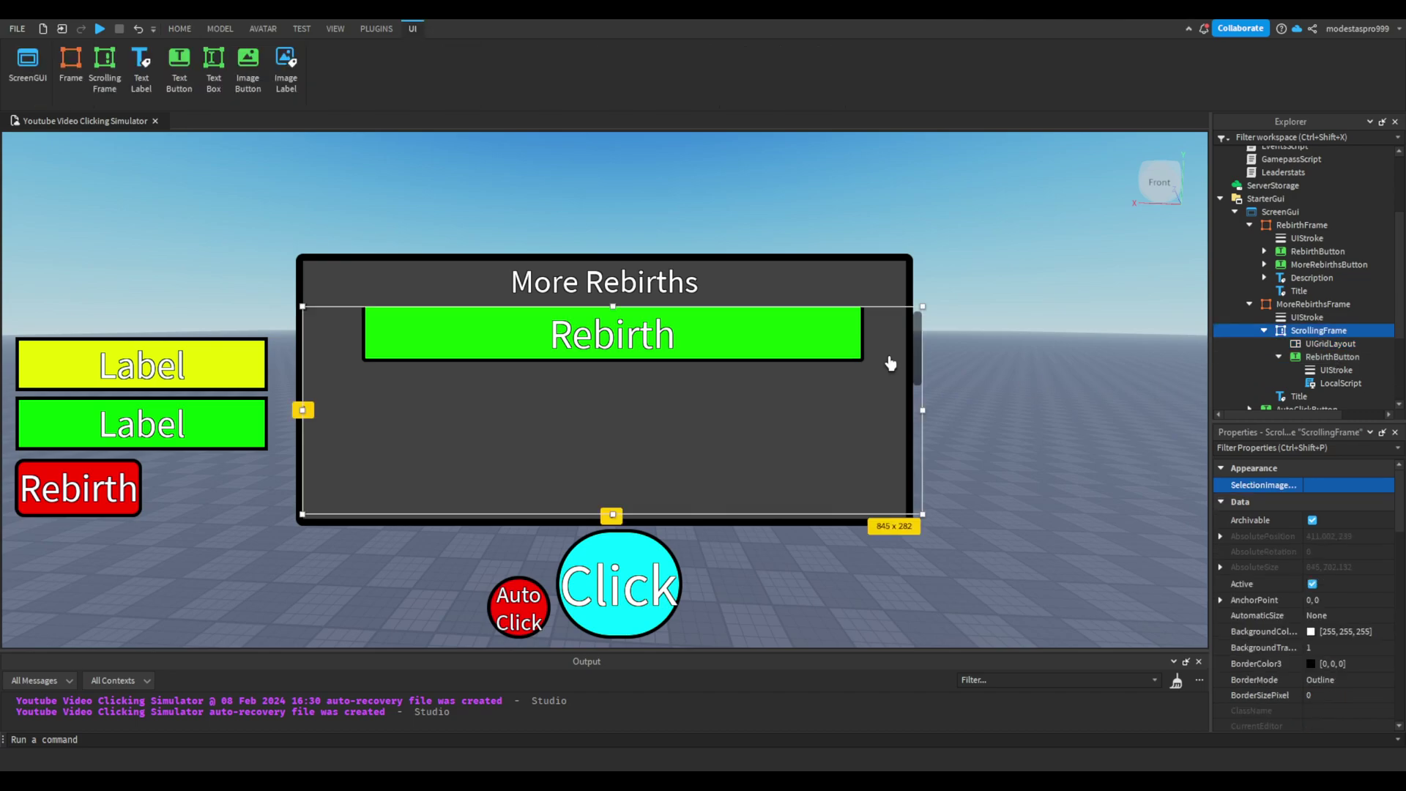
Step: Delete the UIStroke from the ScrollingFrame's RebirthButton and add a UICorner to the button
{"action": "left_click", "coordinate": [1331, 370]}
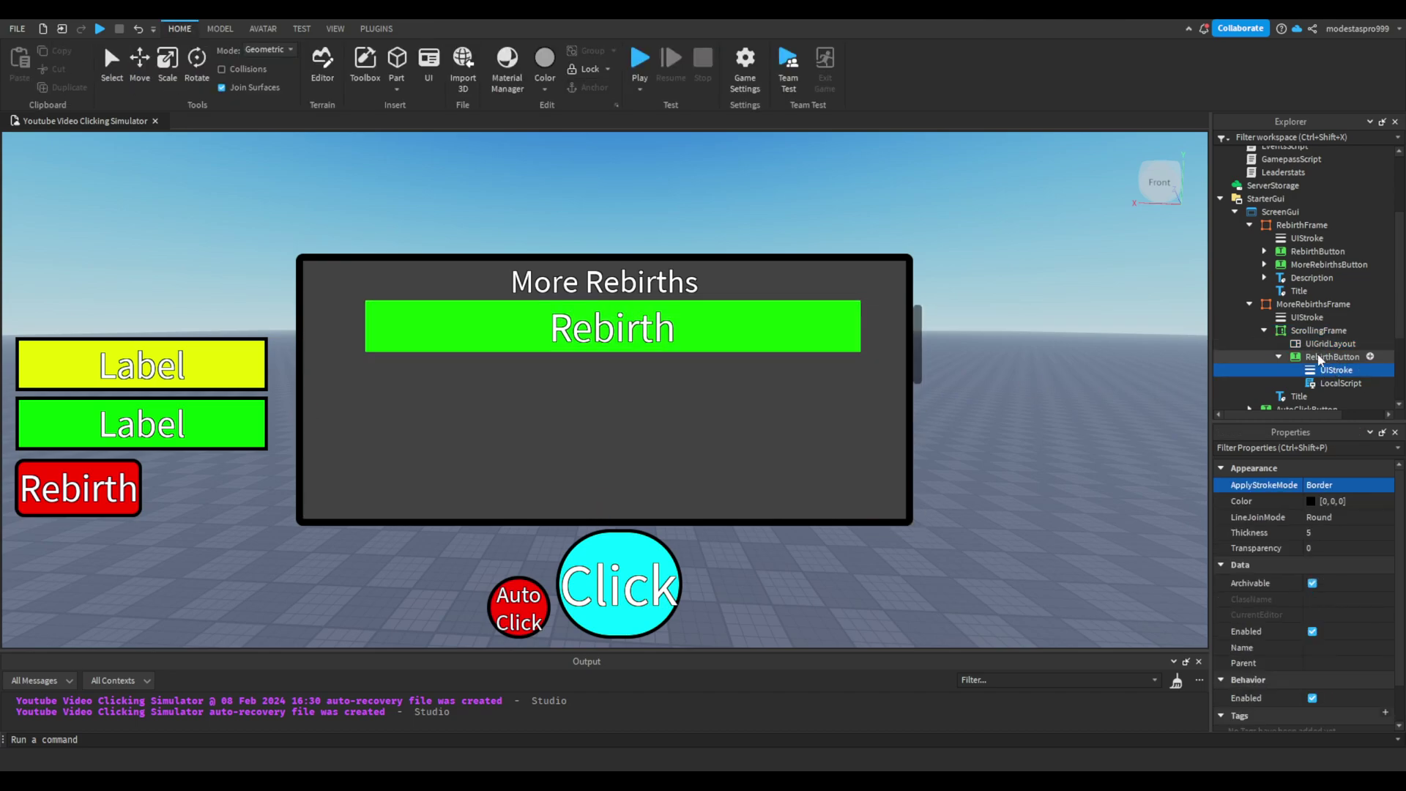
{"action": "key", "text": "Delete"}
{"action": "left_click", "coordinate": [1316, 356]}
{"action": "key", "text": "ctrl+z"}
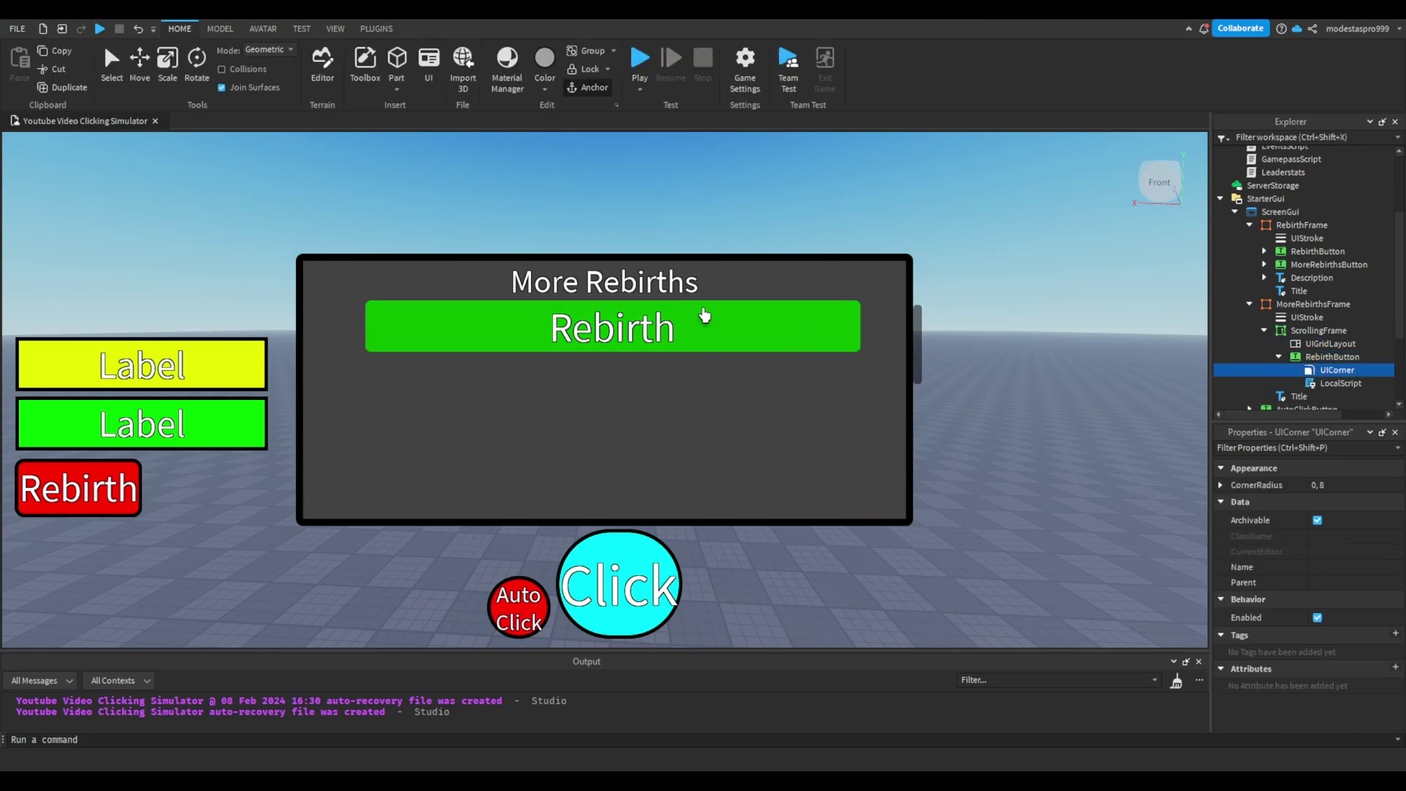
Step: Select the RebirthButton in the ScrollingFrame and open its LocalScript
{"action": "left_click", "coordinate": [664, 285]}
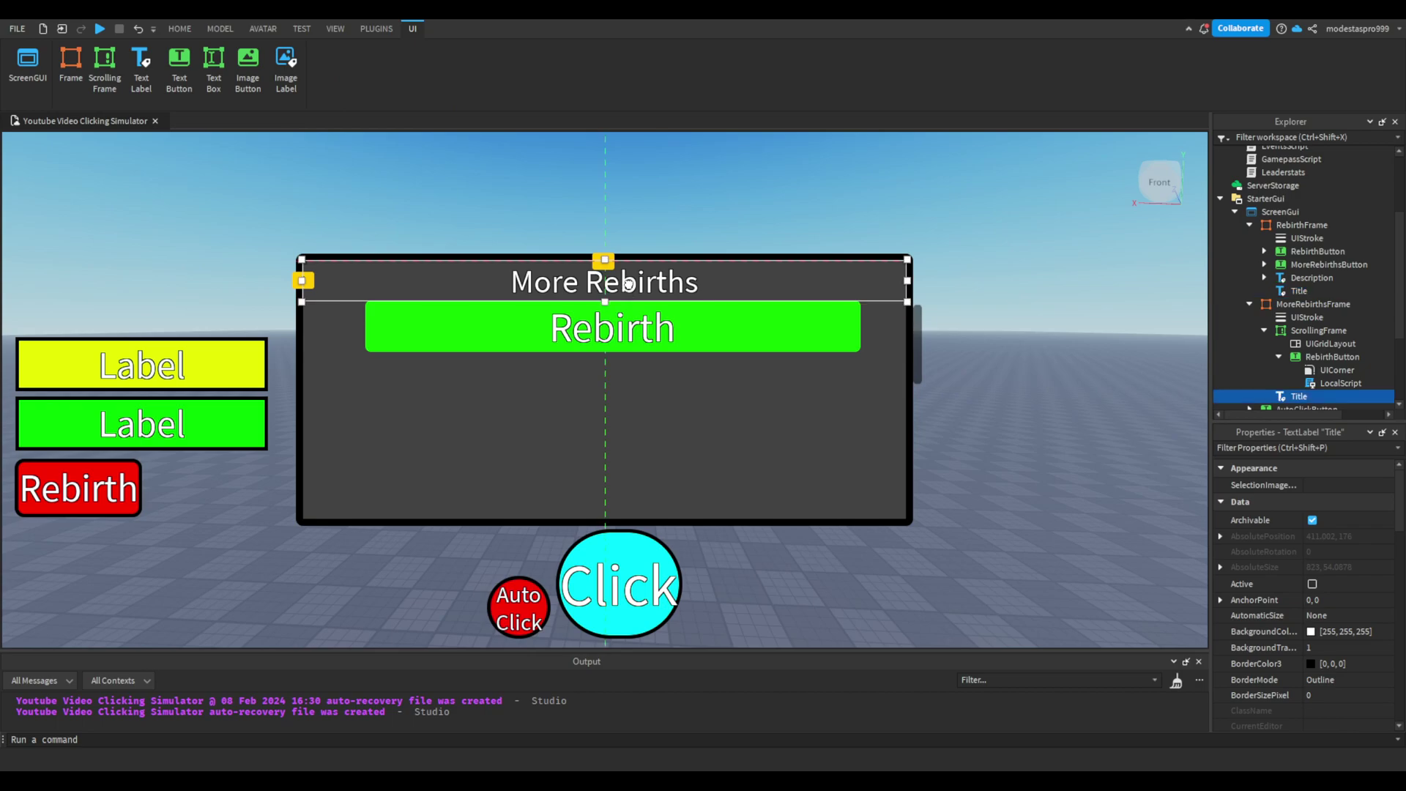
{"action": "left_click", "coordinate": [681, 324]}
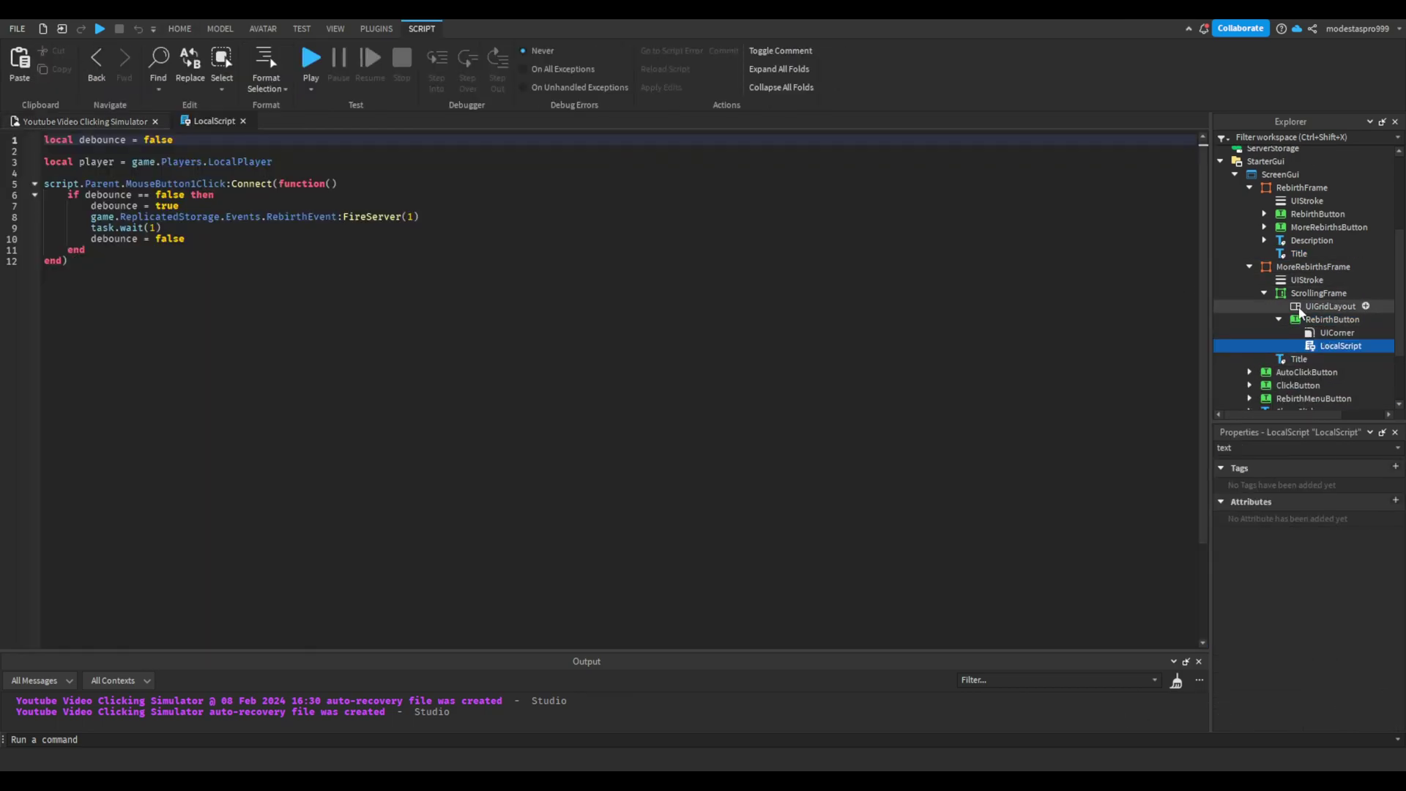
Step: Select the rebirth amount passed to FireServer in the RebirthButton's LocalScript
{"action": "left_click", "coordinate": [408, 180]}
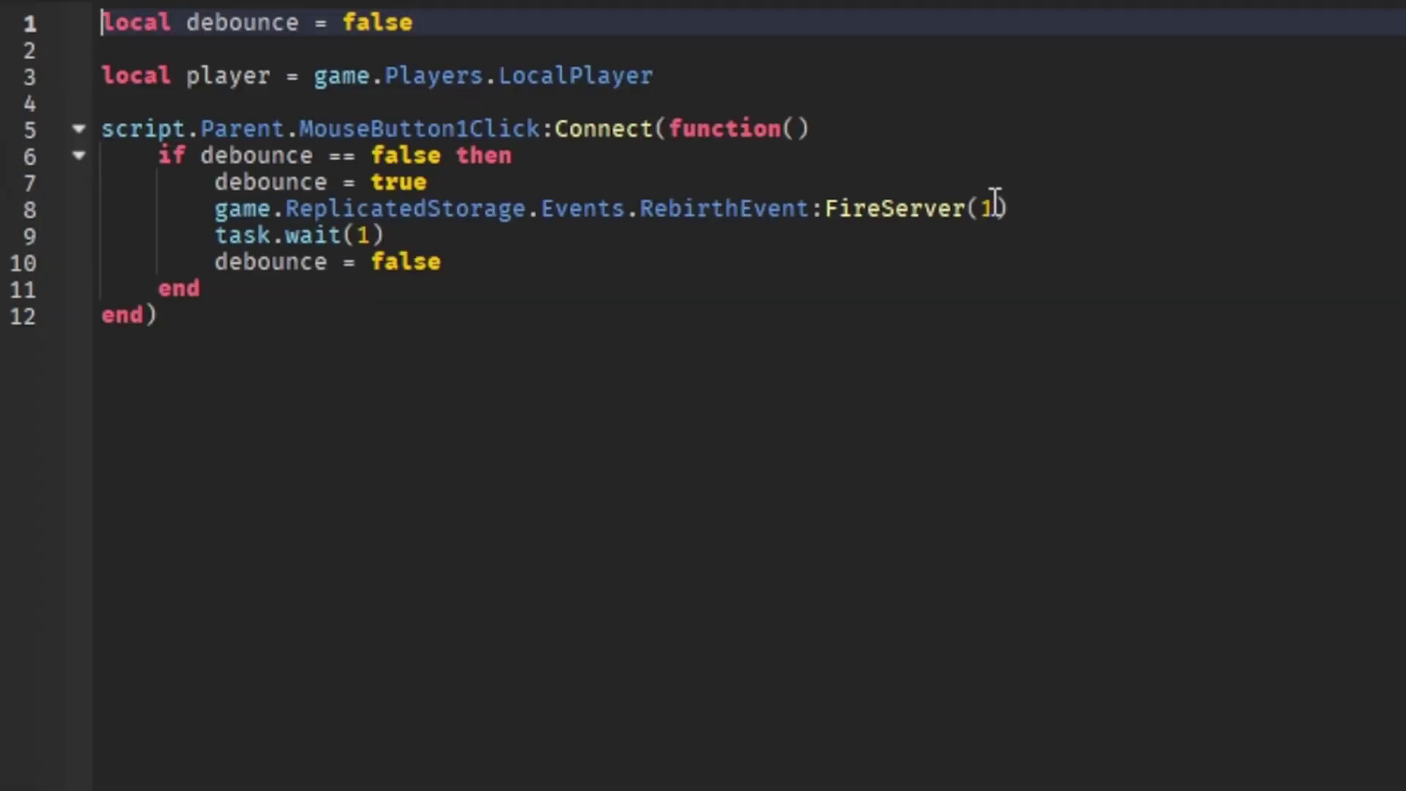
{"action": "double_click", "coordinate": [985, 210]}
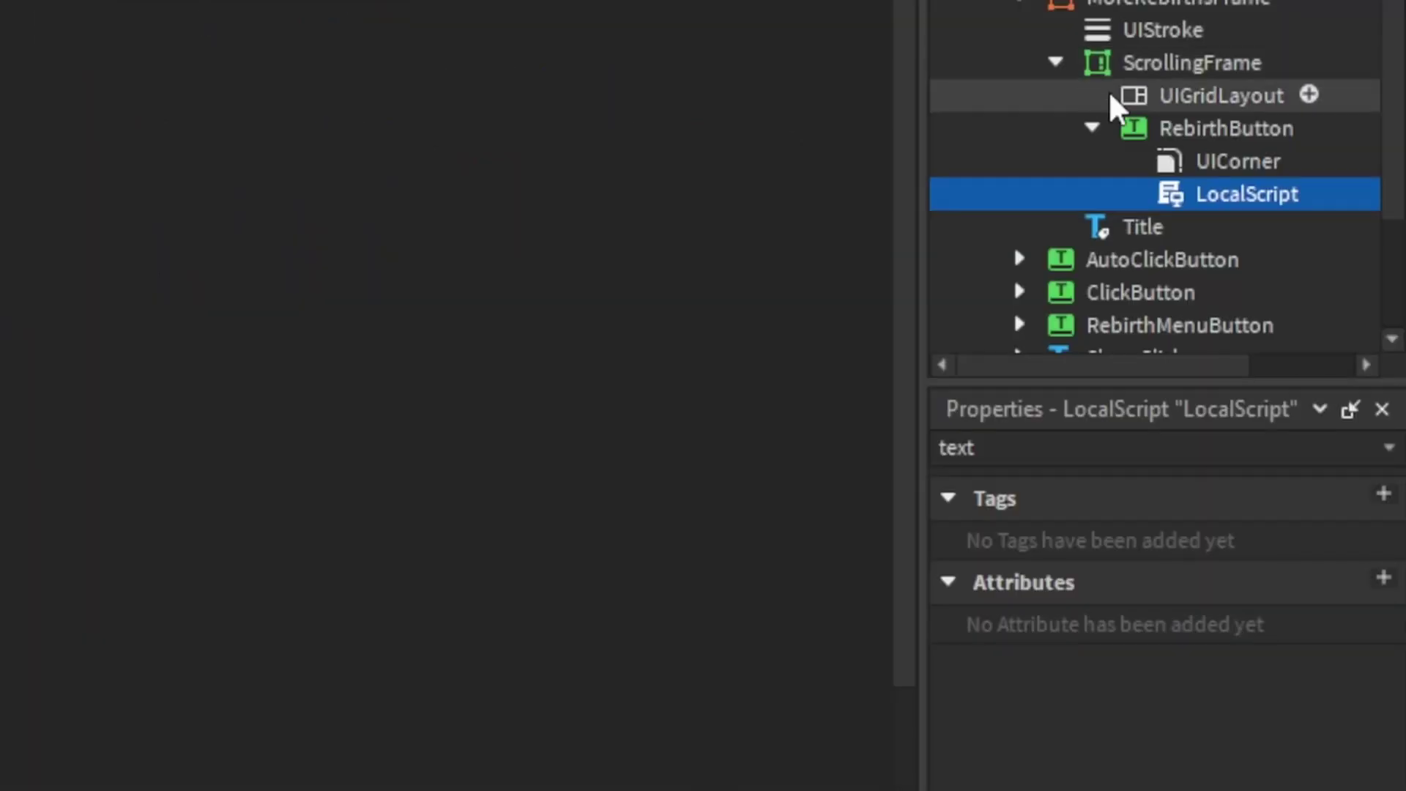
Step: Add a second LocalScript to the ScrollingFrame's RebirthButton and name it ShowNeeded
{"action": "left_click", "coordinate": [1245, 129]}
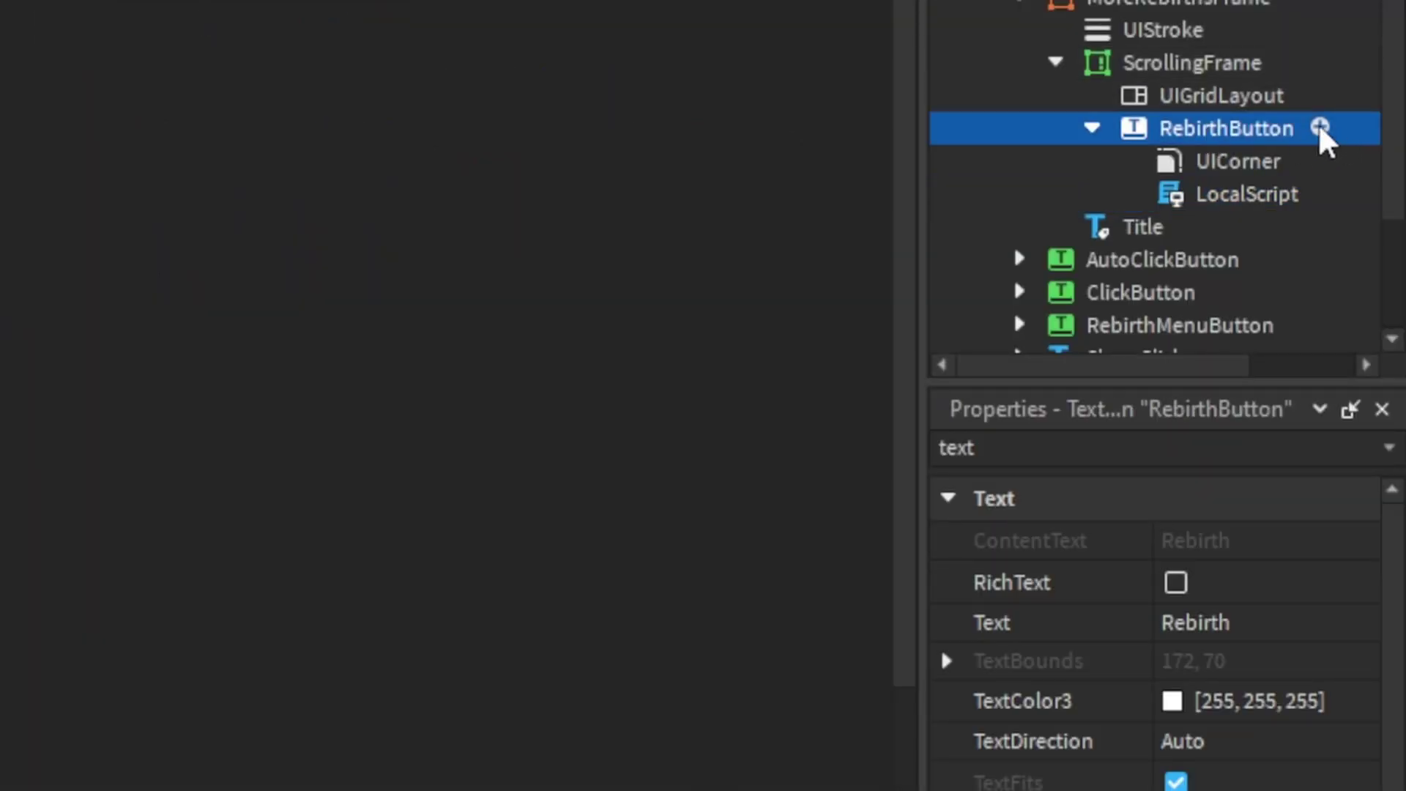
{"action": "key", "text": "ctrl+shift+v"}
{"action": "left_click", "coordinate": [1212, 229]}
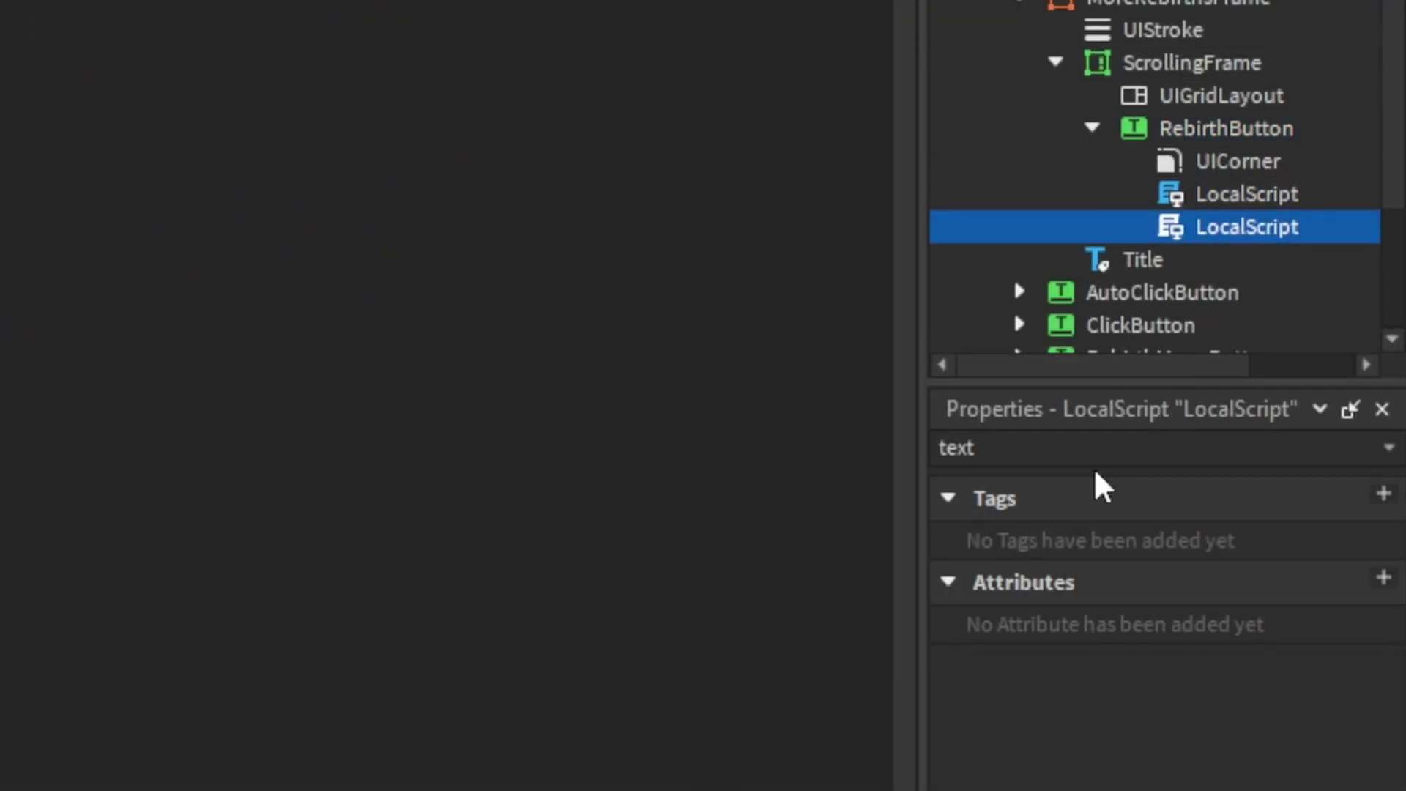
{"action": "left_click_drag", "start_coordinate": [1054, 451], "coordinate": [543, 418]}
{"action": "type", "text": "na"}
{"action": "left_click", "coordinate": [1230, 585]}
{"action": "type", "text": "S"}
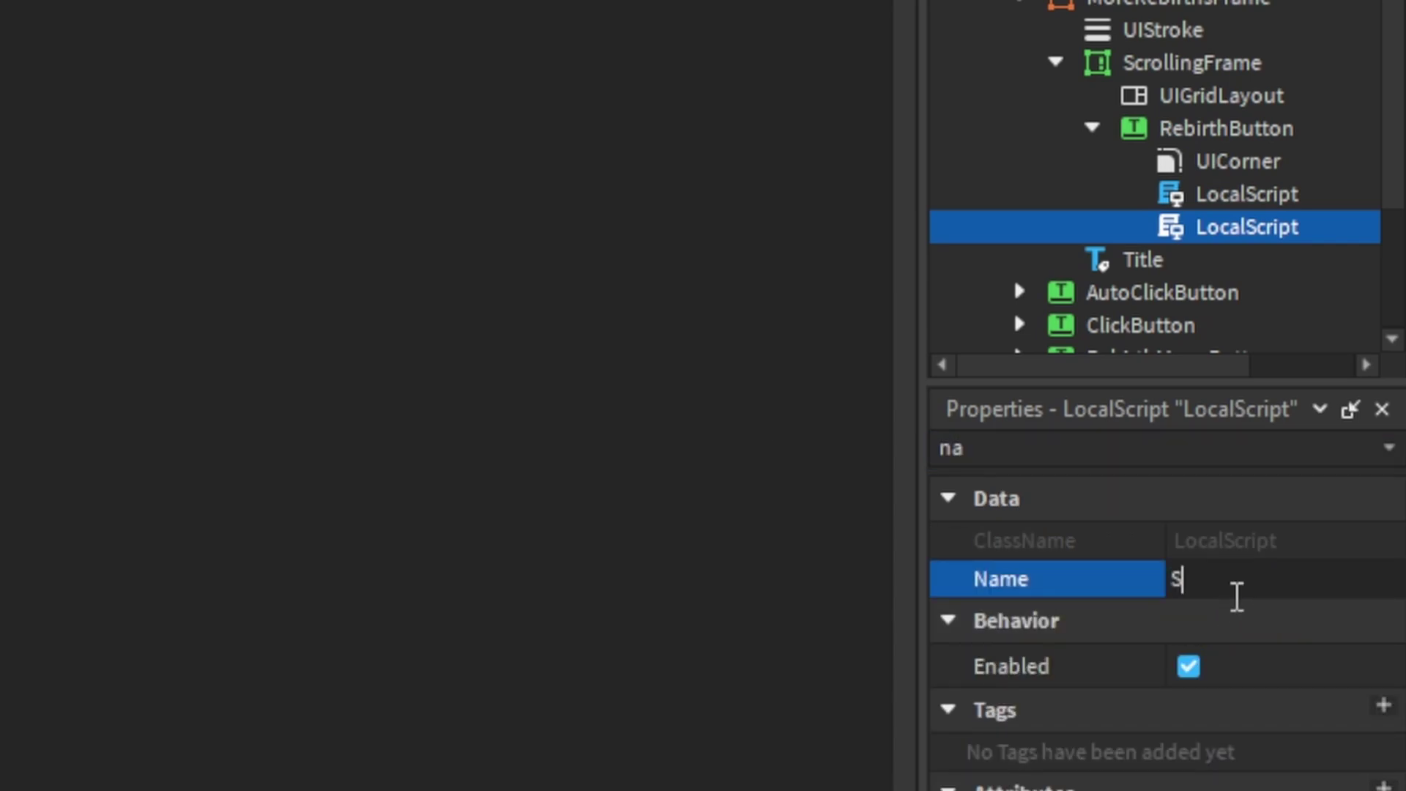
{"action": "type", "text": "how"}
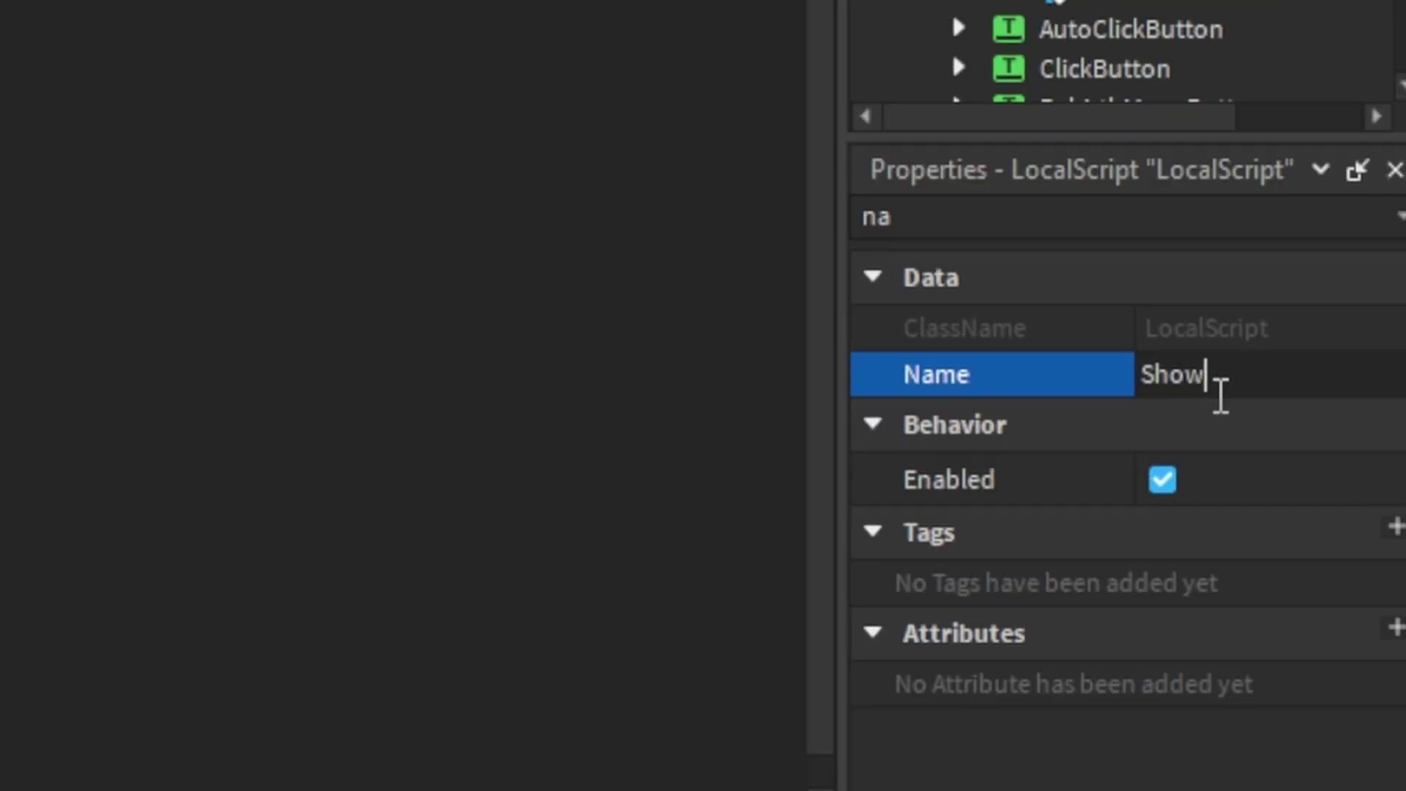
{"action": "type", "text": "Needed"}
{"action": "key", "text": "Return"}
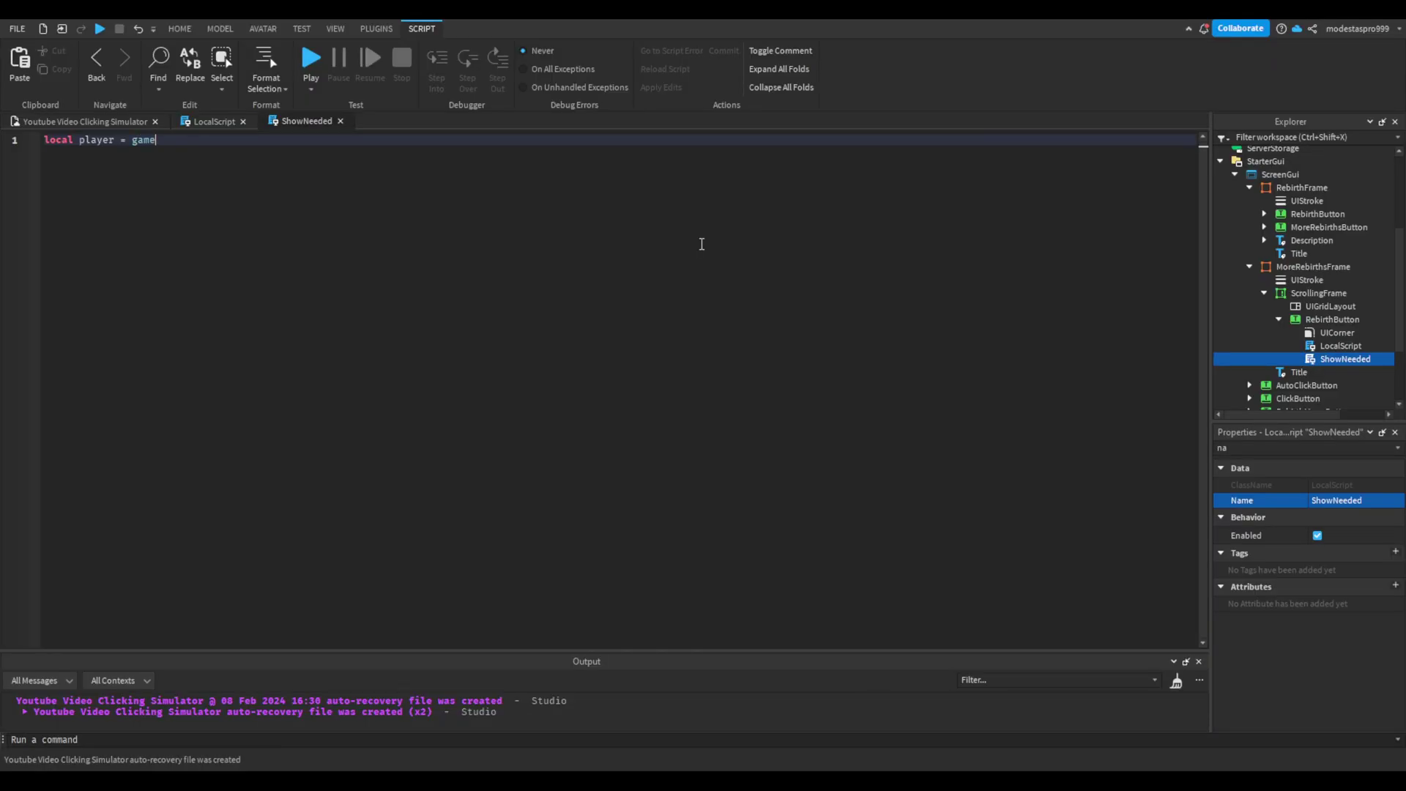
Step: In the ShowNeeded script, define player as game.Players.LocalPlayer and add a while wait() do loop
{"action": "type", "text": "ayers."}
{"action": "key", "text": "Return"}
{"action": "key", "text": "Return"}
{"action": "type", "text": "while wai"}
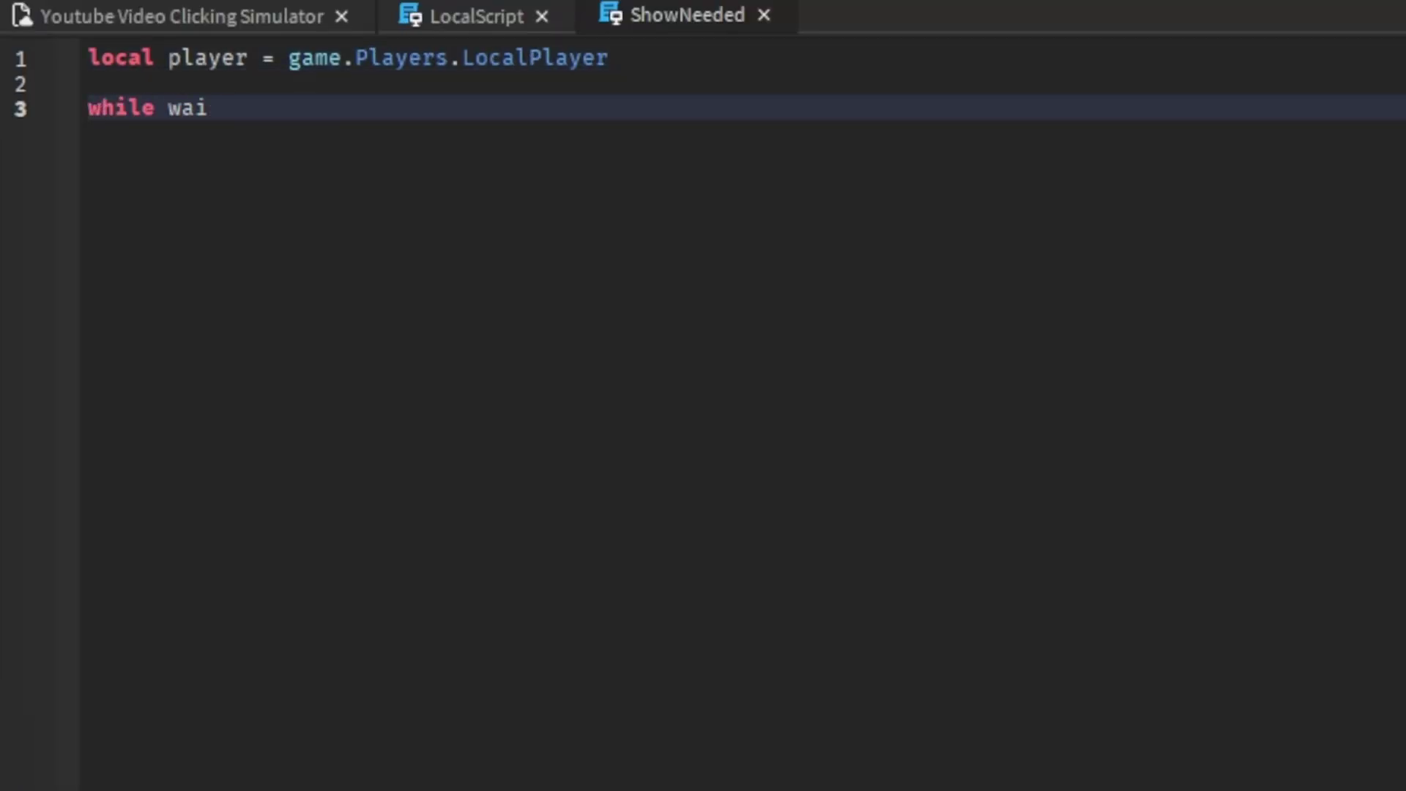
{"action": "type", "text": "t() do"}
{"action": "key", "text": "Return"}
{"action": "type", "text": "player.leaderstats"}
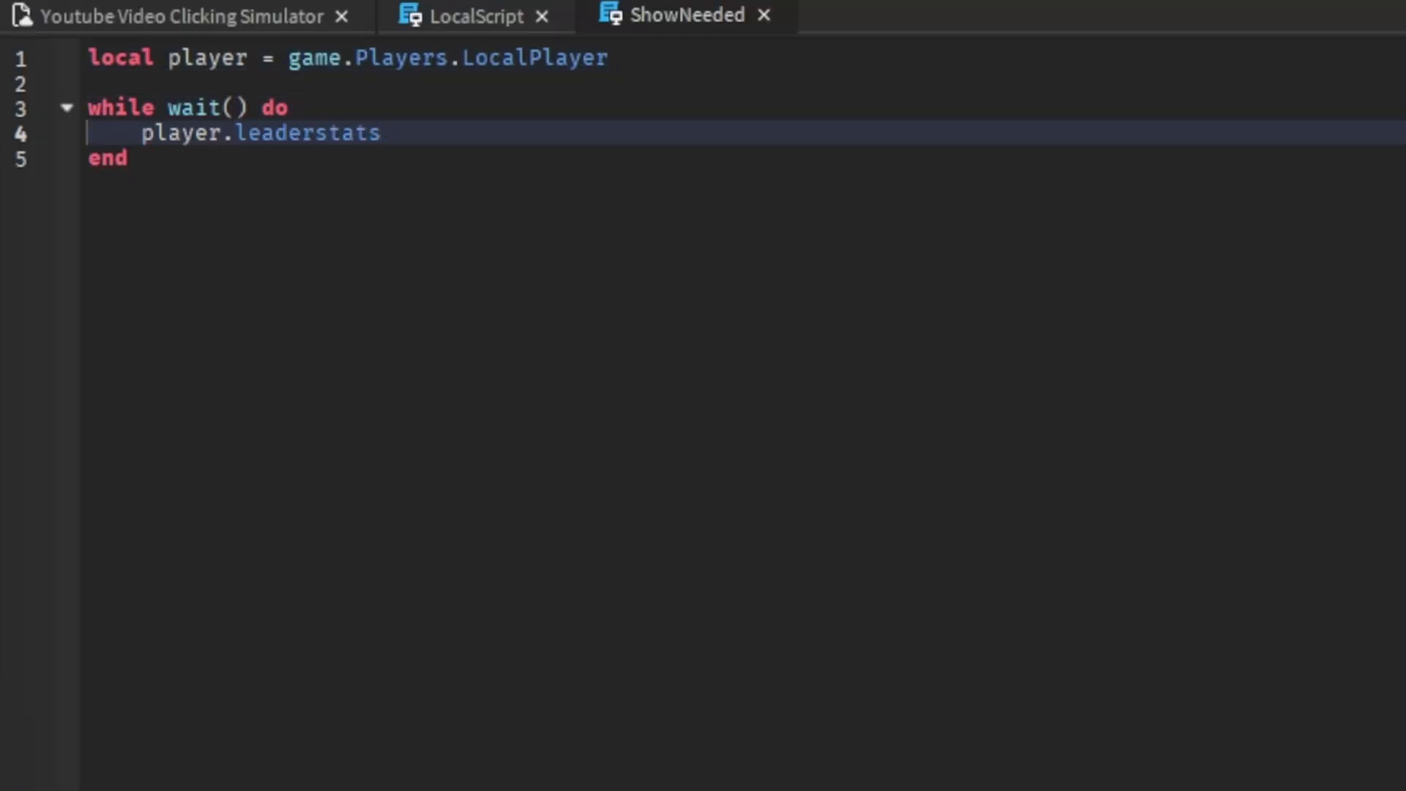
{"action": "key", "text": "BackSpace"}
{"action": "key", "text": "BackSpace"}
{"action": "key", "text": "BackSpace"}
{"action": "key", "text": "BackSpace"}
{"action": "key", "text": "BackSpace"}
{"action": "key", "text": "BackSpace"}
{"action": "key", "text": "BackSpace"}
{"action": "key", "text": "BackSpace"}
{"action": "key", "text": "BackSpace"}
{"action": "key", "text": "BackSpace"}
{"action": "key", "text": "BackSpace"}
{"action": "key", "text": "BackSpace"}
{"action": "key", "text": "BackSpace"}
{"action": "key", "text": "BackSpace"}
{"action": "key", "text": "BackSpace"}
{"action": "key", "text": "BackSpace"}
{"action": "key", "text": "BackSpace"}
{"action": "key", "text": "BackSpace"}
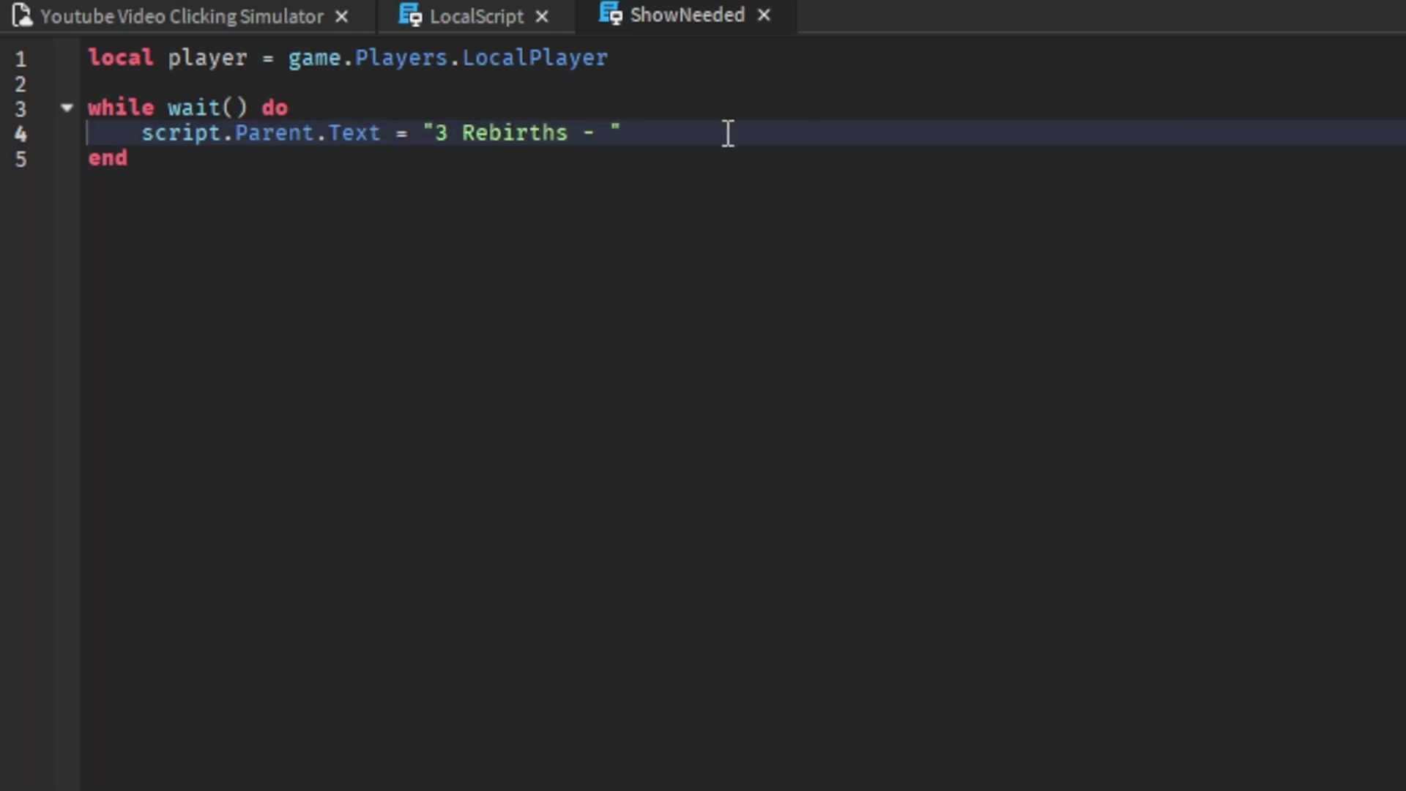
Step: Inside the loop, set script.Parent.Text to "3 Rebirths - "..player.leaderstats.ClicksNeeded.Value * 3
{"action": "type", "text": "player.leaderstats.ClicksNeeded.Value * 3"}
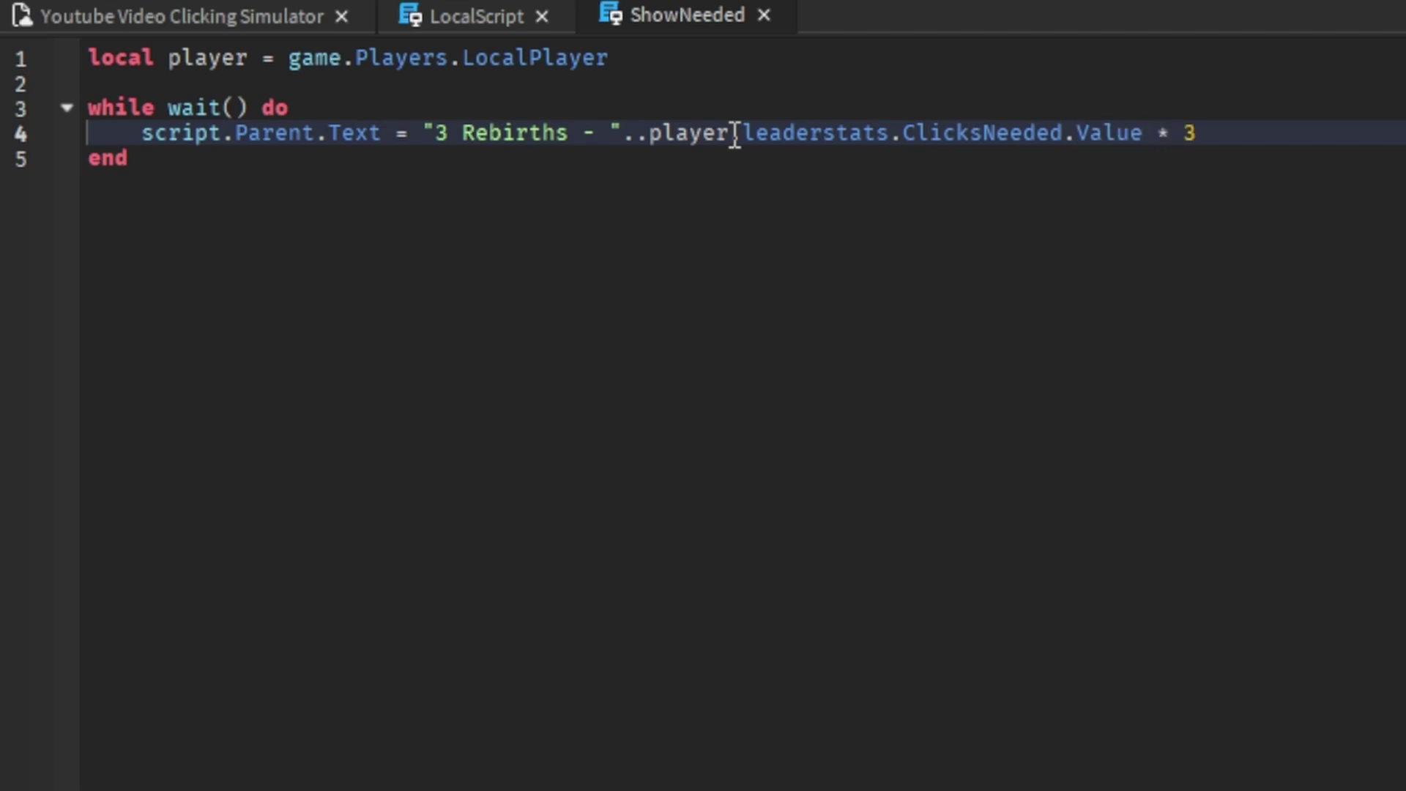
{"action": "left_click", "coordinate": [1196, 151]}
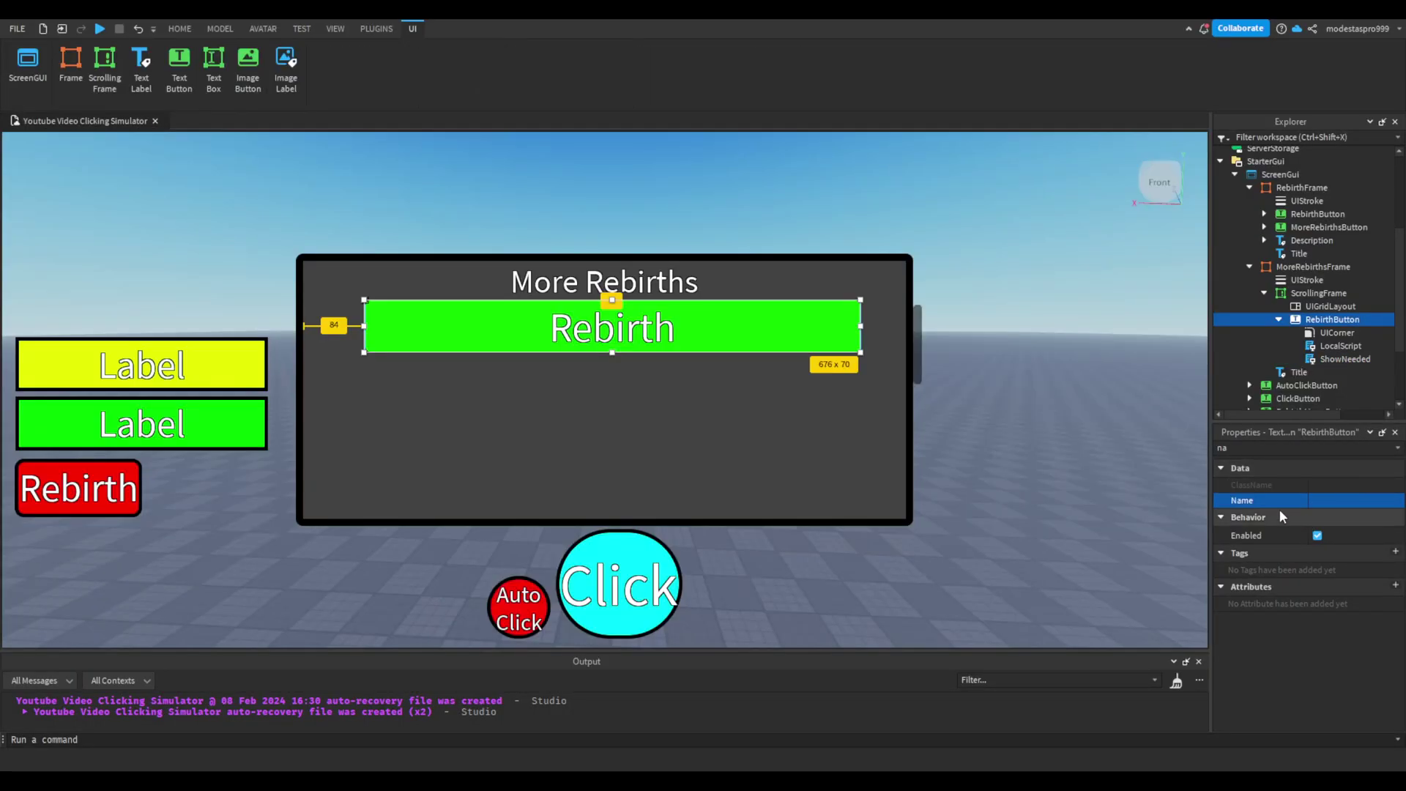
Step: Rename the RebirthButton in the ScrollingFrame to 3RebirthButton
{"action": "left_click", "coordinate": [1303, 448]}
{"action": "type", "text": "3R"}
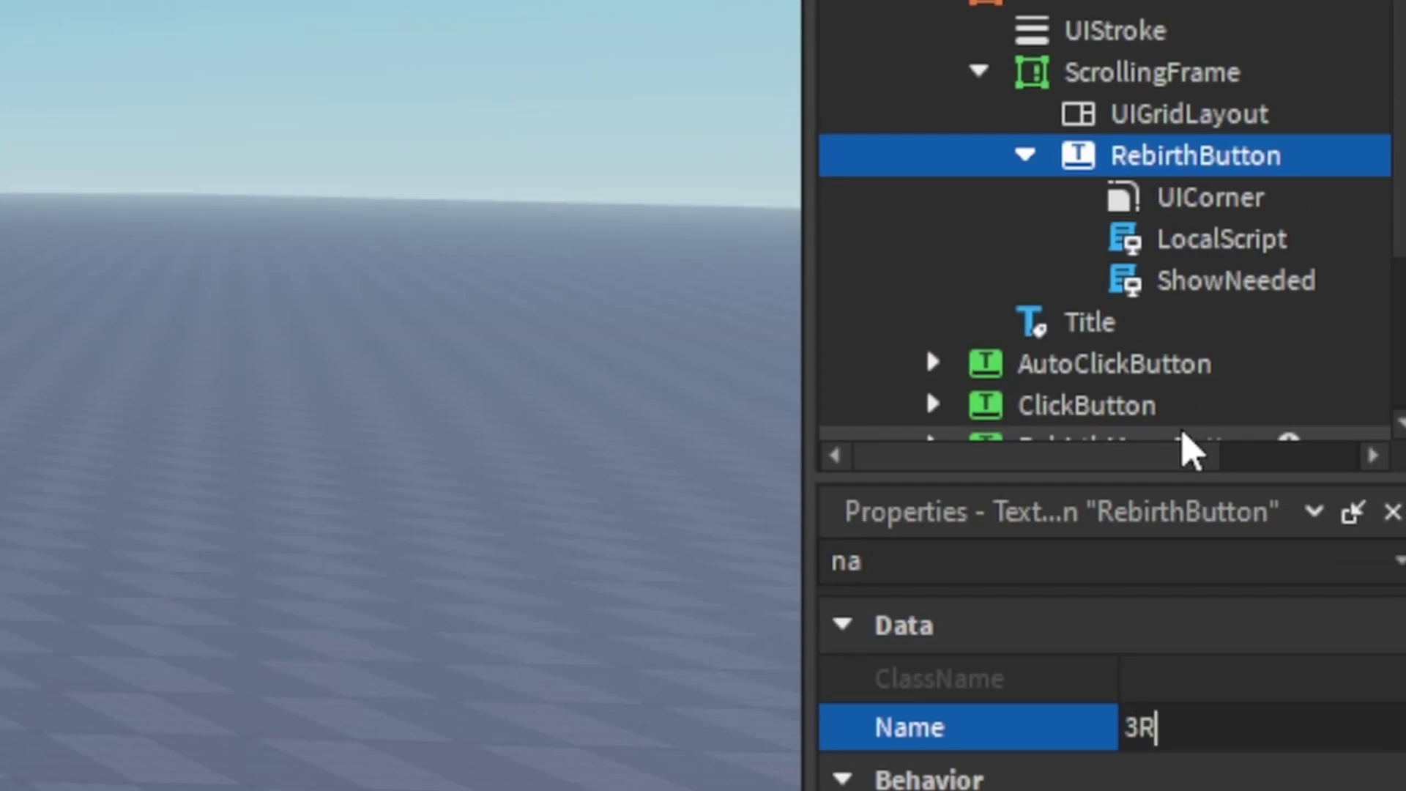
{"action": "type", "text": "ebirthButton"}
{"action": "key", "text": "Return"}
Step: Add a TextButton to MoreRebirthsFrame and place it just outside the frame's upper-right corner
{"action": "left_click", "coordinate": [1248, 233]}
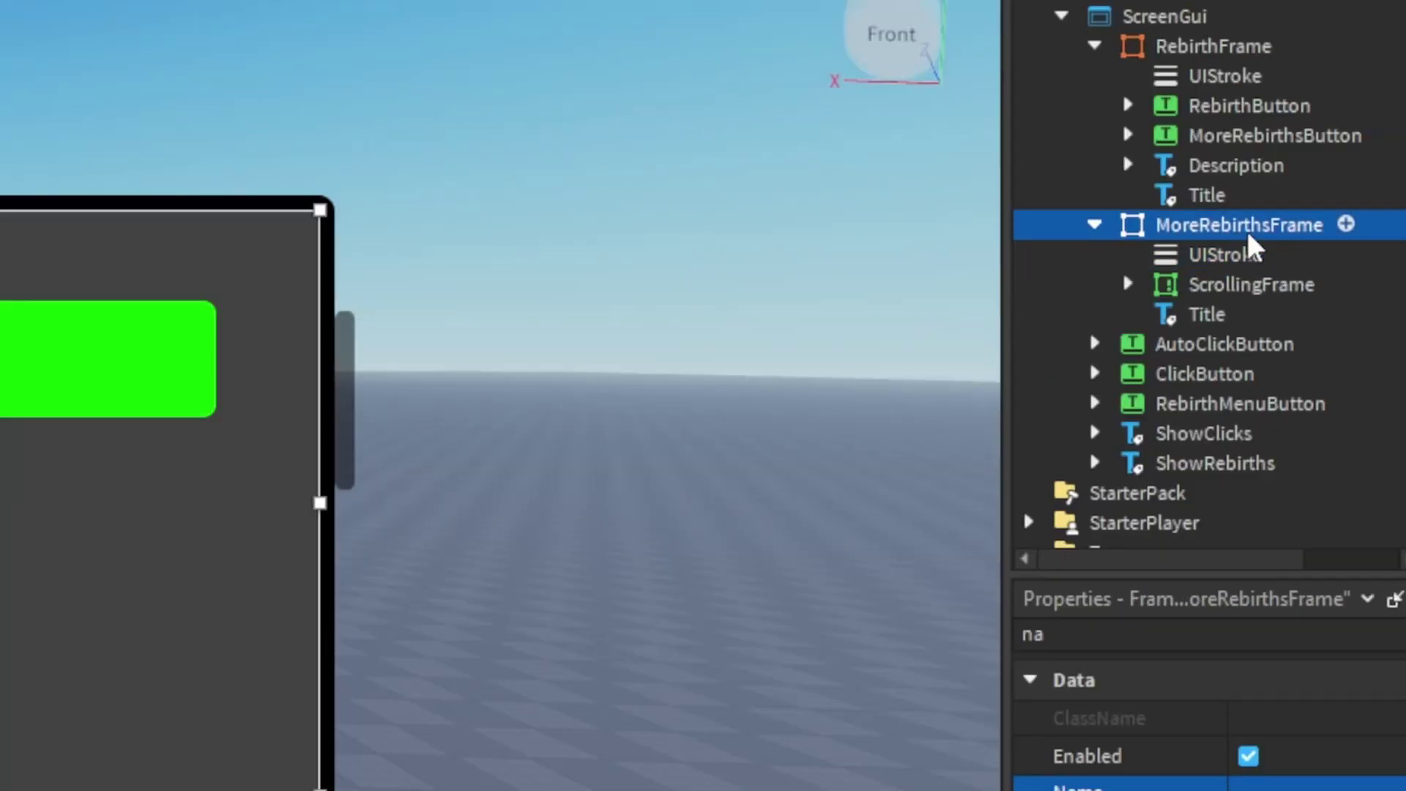
{"action": "left_click", "coordinate": [1350, 225]}
{"action": "left_click", "coordinate": [1155, 395]}
{"action": "left_click_drag", "start_coordinate": [401, 291], "coordinate": [994, 330]}
Step: Set the new TextButton's Size to {0.098, 0},{0.228, 0}
{"action": "key", "text": "ctrl+shift+p"}
{"action": "type", "text": "size"}
{"action": "left_click", "coordinate": [1368, 531]}
{"action": "type", "text": "0.1"}
{"action": "key", "text": "Return"}
Step: Set the new TextButton's text to X, with TextColor3 [255, 255, 255] and text stroke transparency 0
{"action": "double_click", "coordinate": [1244, 448]}
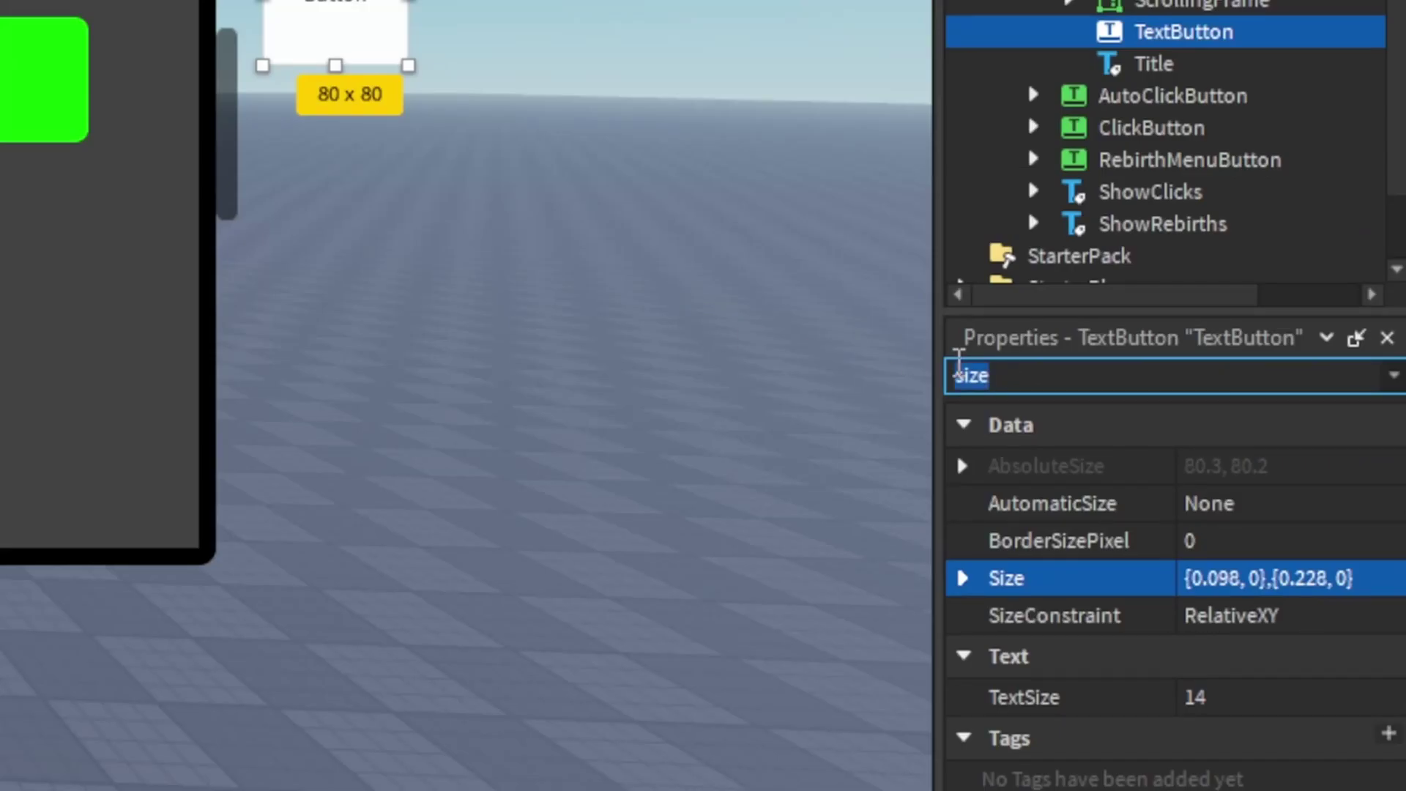
{"action": "type", "text": "text"}
{"action": "left_click", "coordinate": [1353, 517]}
{"action": "type", "text": "X"}
{"action": "key", "text": "Return"}
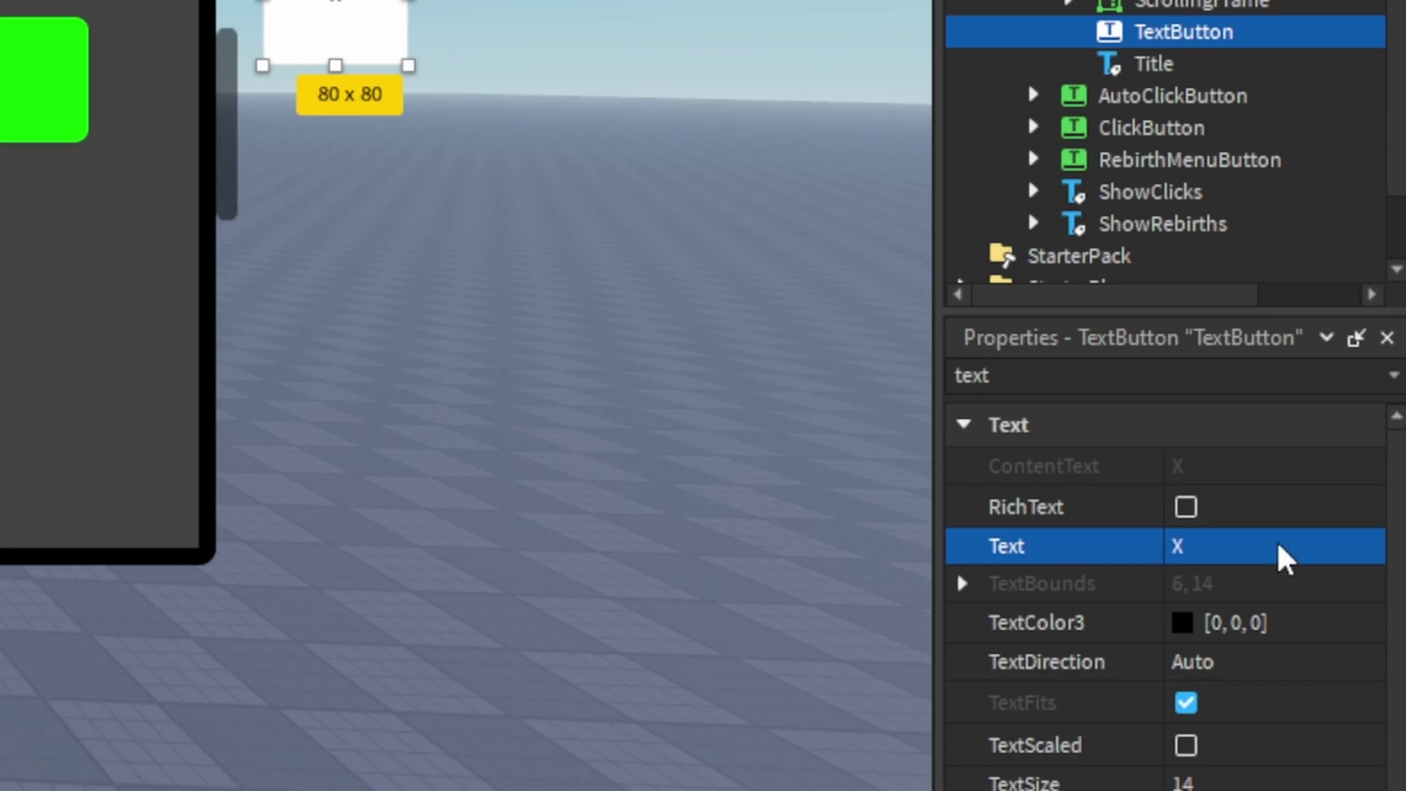
{"action": "left_click", "coordinate": [1202, 625]}
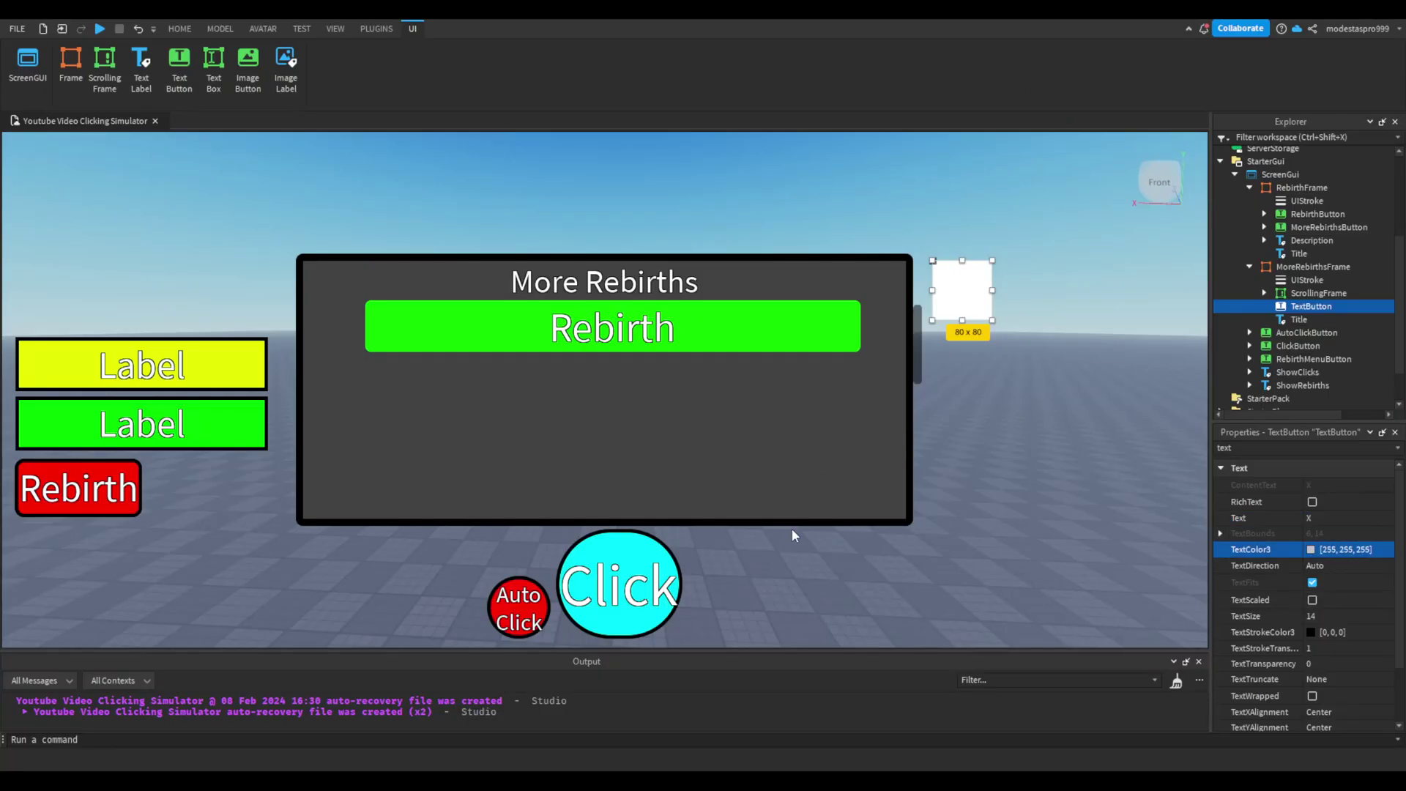
{"action": "left_click", "coordinate": [1340, 648]}
{"action": "type", "text": "0"}
{"action": "key", "text": "Return"}
Step: Set the X button's BackgroundColor3 to [255, 0, 4] and turn on TextScaled
{"action": "double_click", "coordinate": [1281, 447]}
{"action": "type", "text": "bac"}
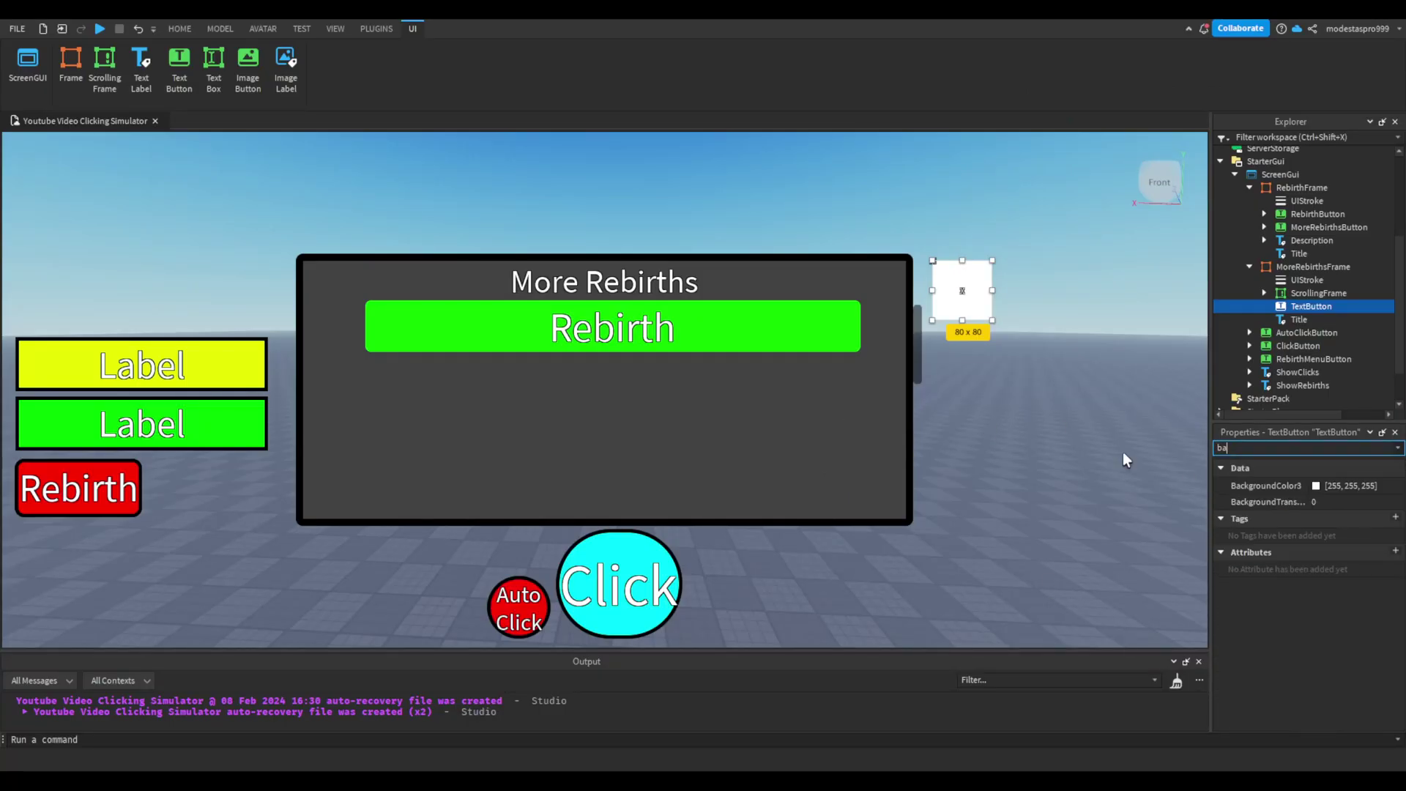
{"action": "left_click", "coordinate": [1340, 485]}
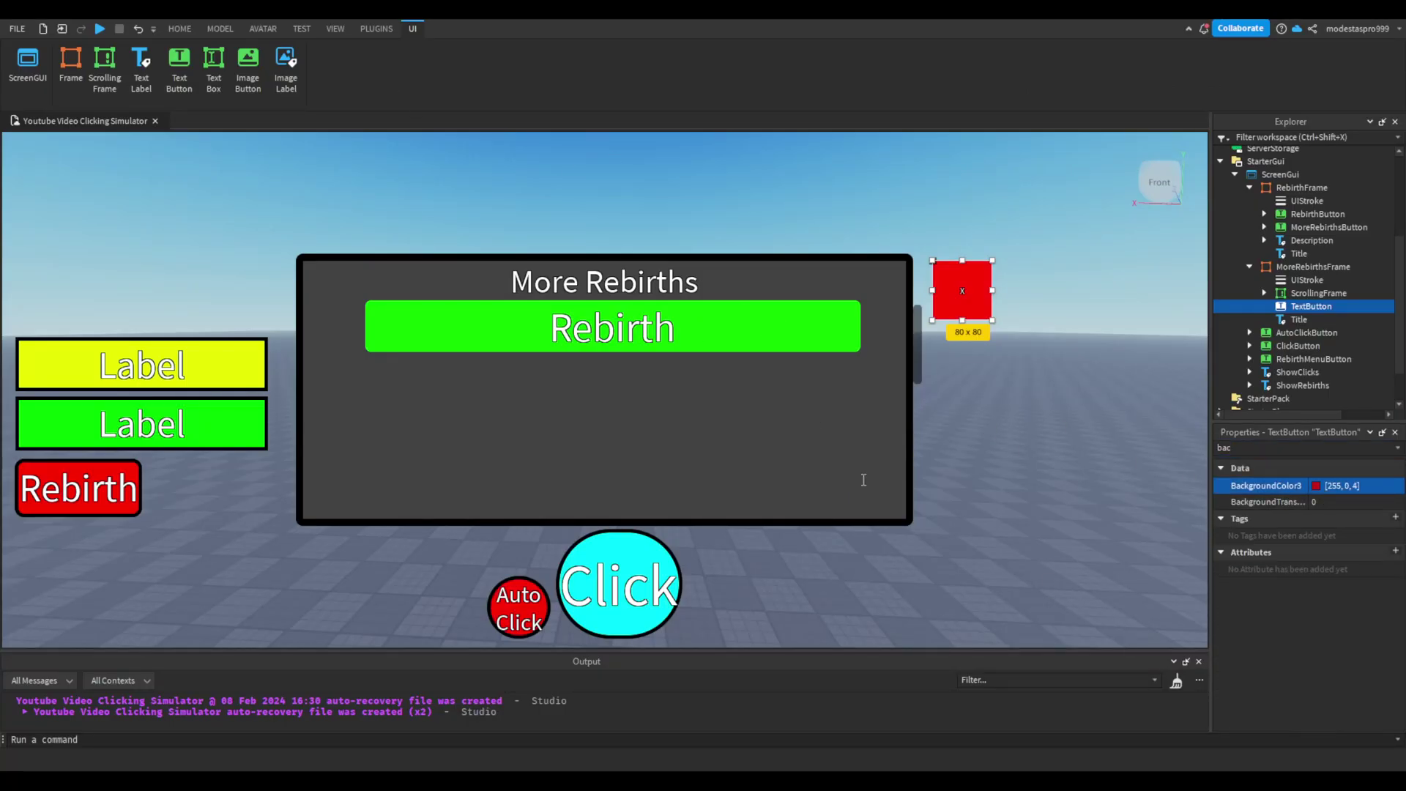
{"action": "double_click", "coordinate": [1245, 447]}
{"action": "type", "text": "tex"}
{"action": "left_click", "coordinate": [1311, 600]}
{"action": "left_click", "coordinate": [826, 242]}
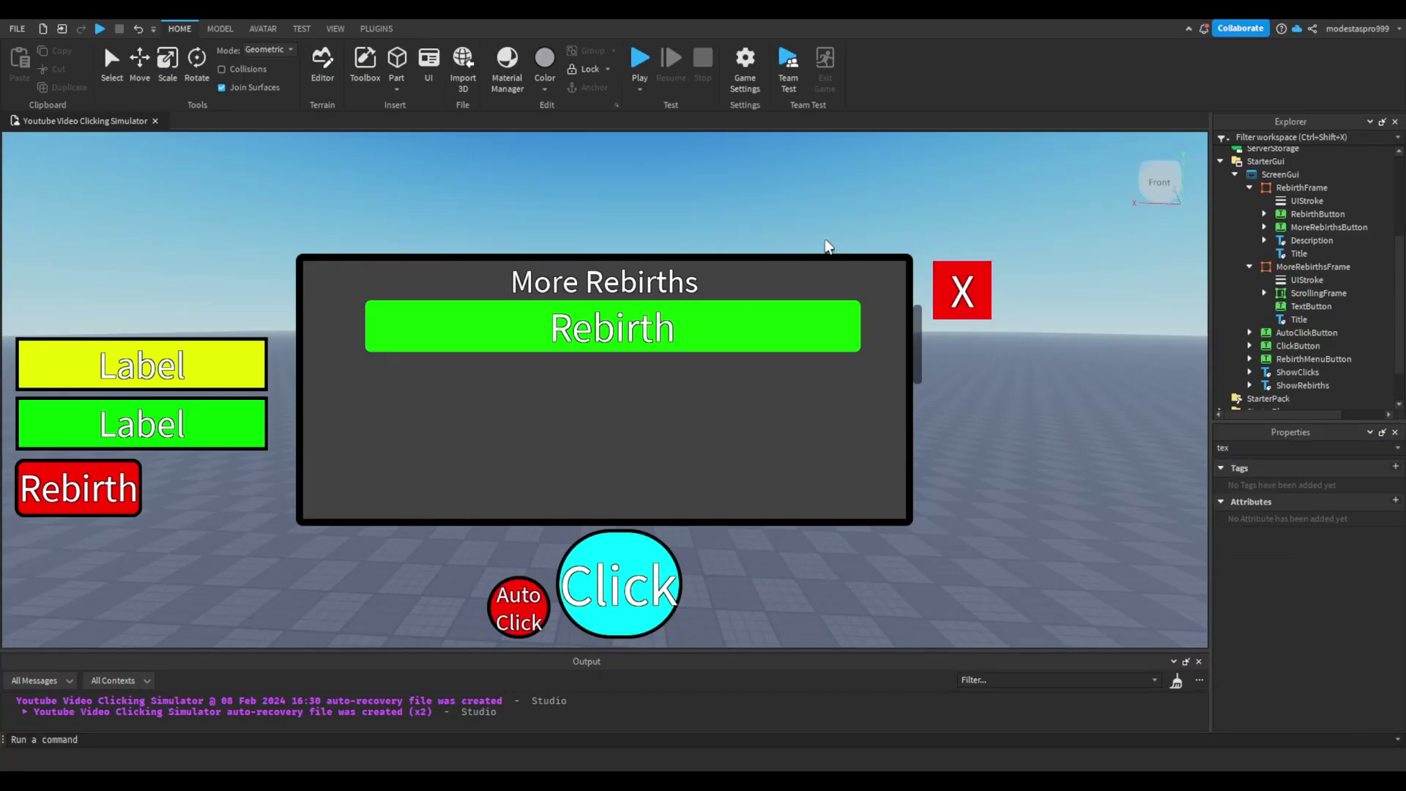
Step: Rename the X TextButton in MoreRebirthsFrame to CloseButton
{"action": "left_click", "coordinate": [1299, 298]}
{"action": "left_click", "coordinate": [1301, 310]}
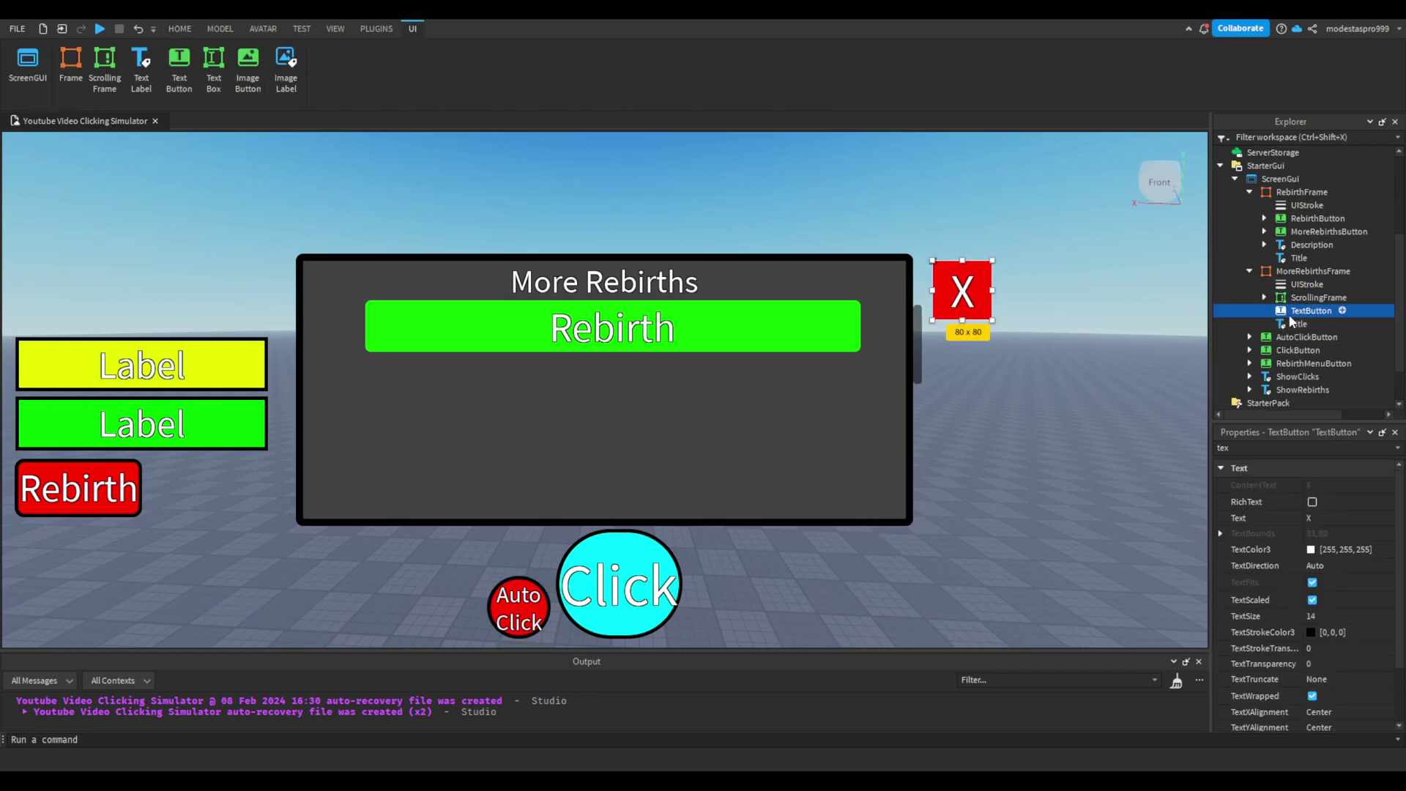
{"action": "type", "text": "na"}
{"action": "type", "text": "utto"}
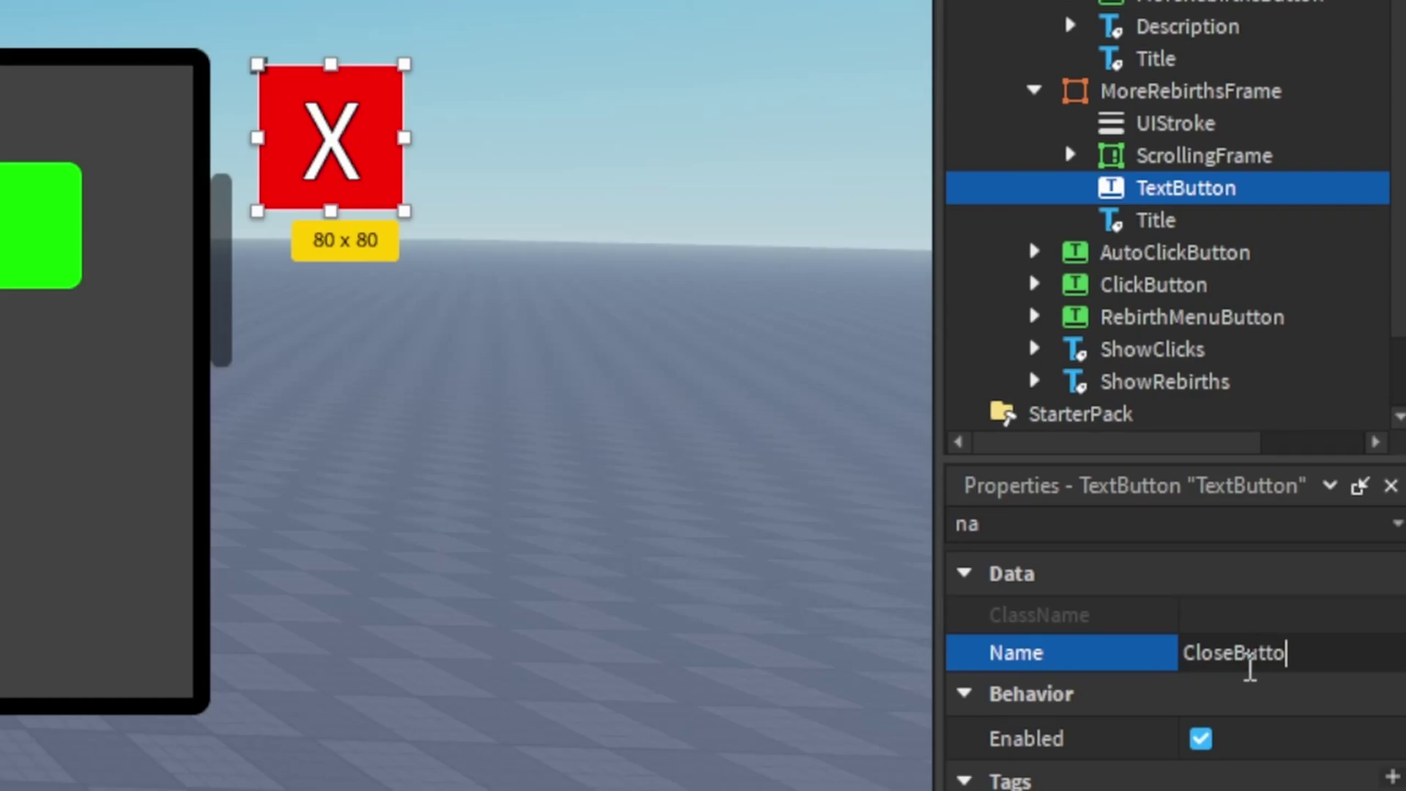
{"action": "type", "text": "n"}
{"action": "key", "text": "Return"}
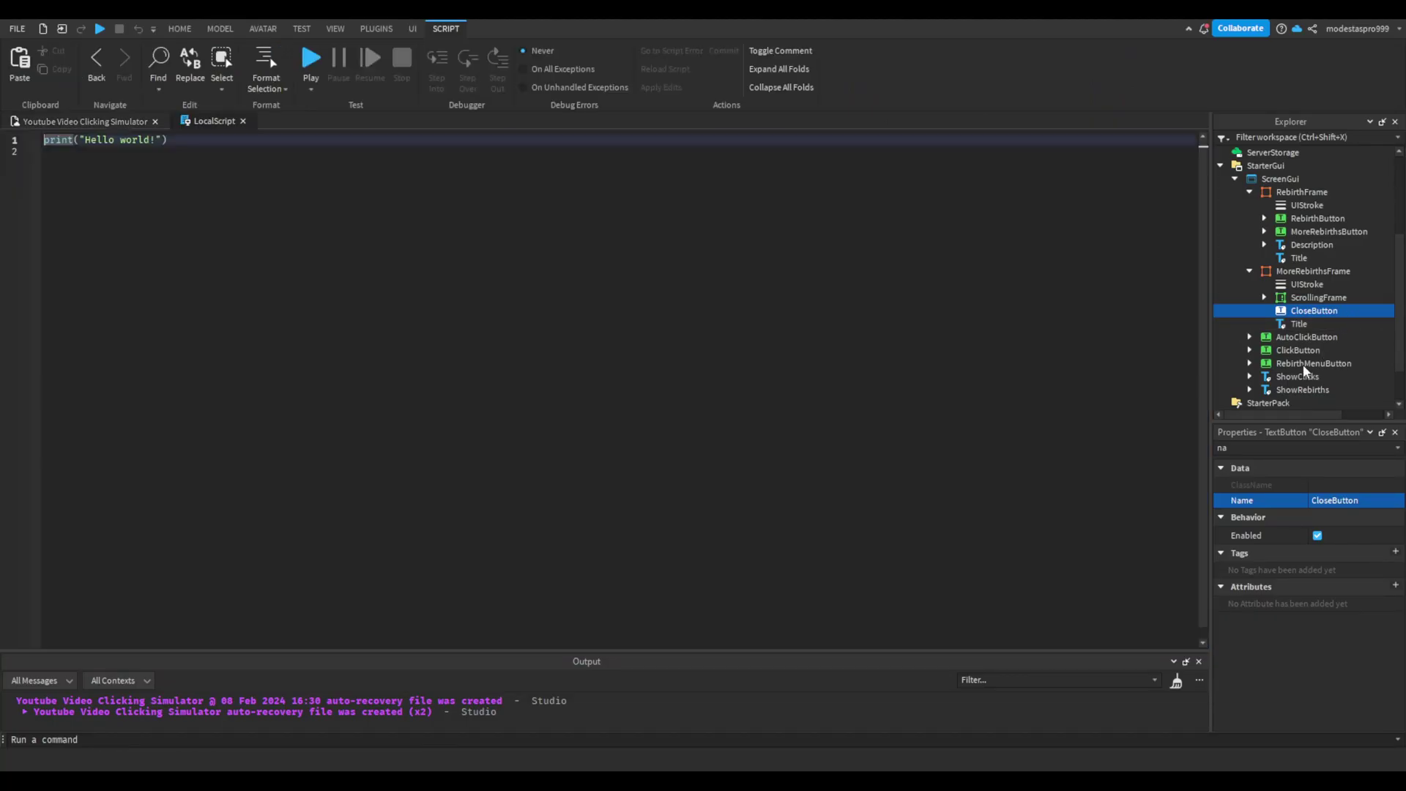
Step: Replace the default code in the CloseButton's LocalScript with a function connected to script.Parent.MouseButton1Click
{"action": "key", "text": "ctrl+a"}
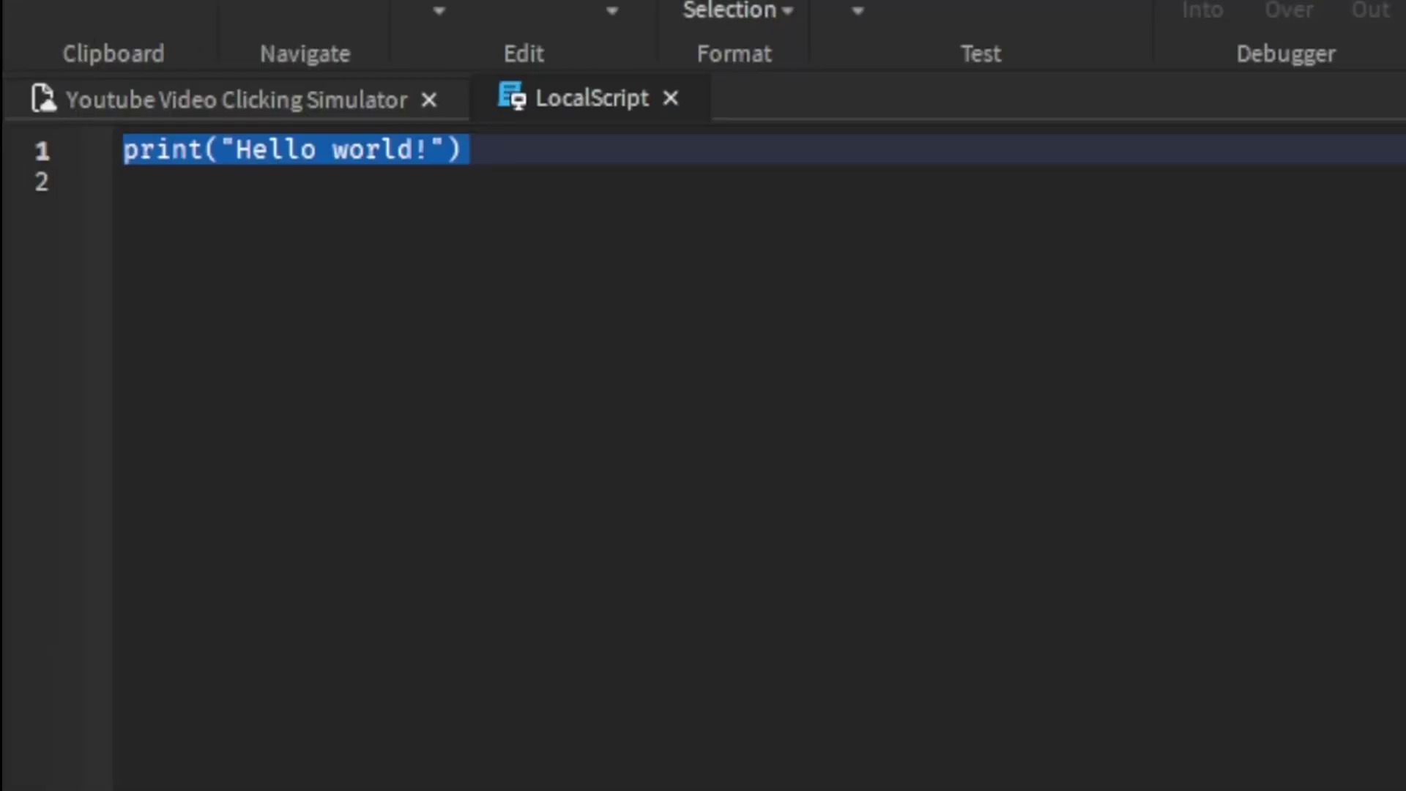
{"action": "type", "text": "game.P"}
{"action": "key", "text": "BackSpace"}
{"action": "key", "text": "BackSpace"}
{"action": "key", "text": "BackSpace"}
{"action": "key", "text": "BackSpace"}
{"action": "key", "text": "BackSpace"}
{"action": "key", "text": "BackSpace"}
{"action": "type", "text": "script.P"}
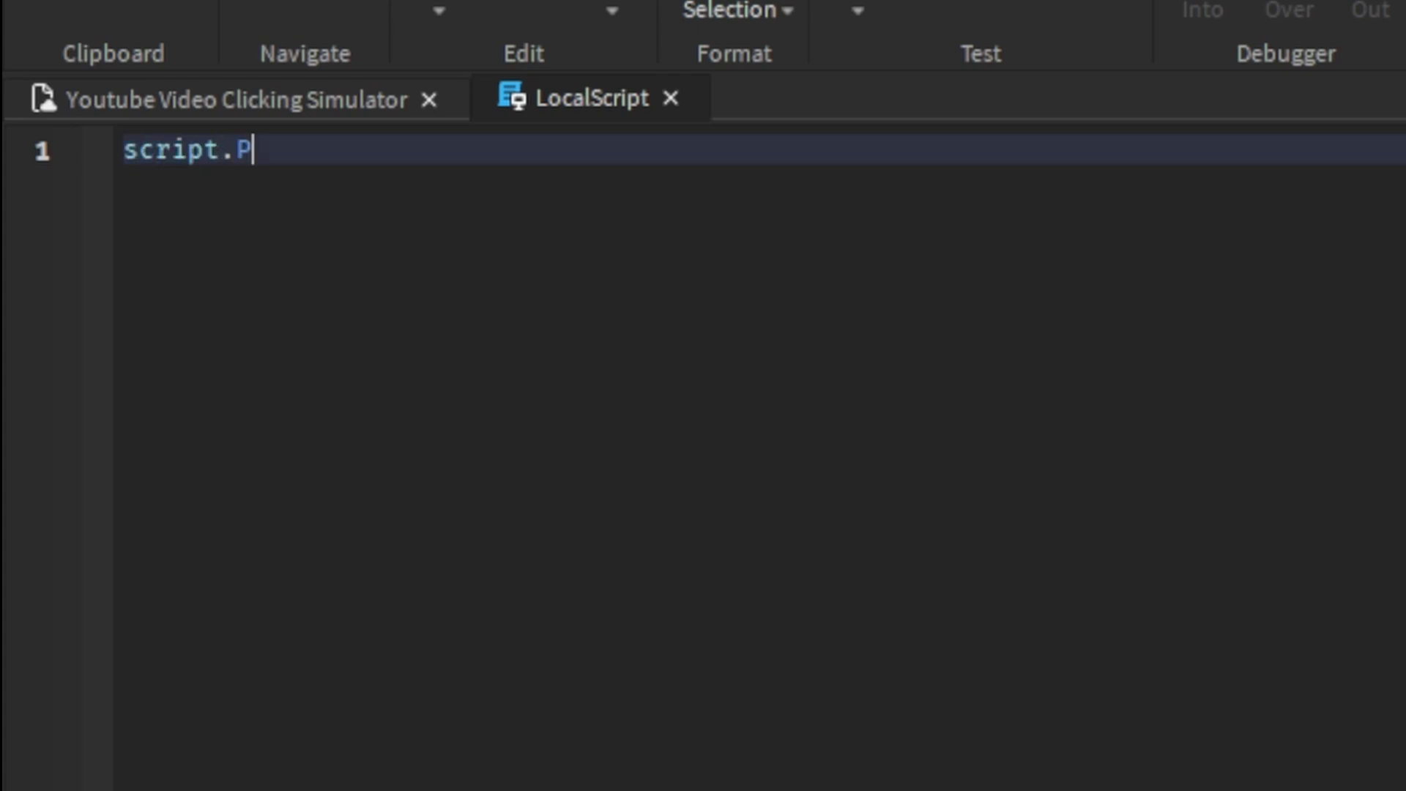
{"action": "type", "text": "pts."}
{"action": "key", "text": "BackSpace"}
{"action": "key", "text": "BackSpace"}
{"action": "key", "text": "BackSpace"}
{"action": "key", "text": "BackSpace"}
{"action": "key", "text": "BackSpace"}
{"action": "key", "text": "BackSpace"}
{"action": "key", "text": "BackSpace"}
{"action": "type", "text": "scripts.P"}
{"action": "type", "text": "arent.MouseButton1Click:Connect(function)"}
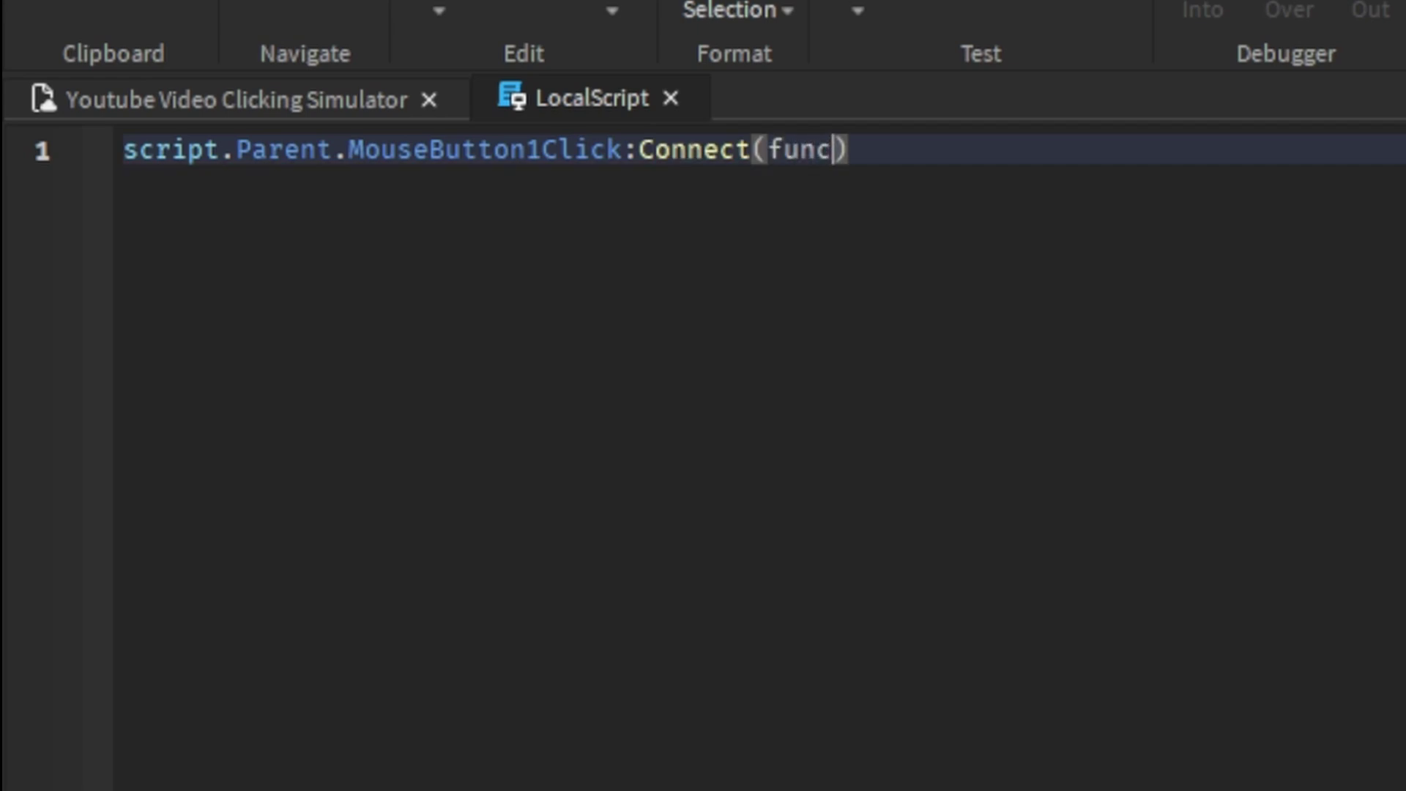
{"action": "key", "text": "Return"}
Step: Inside the click function, set script.Parent.Parent.Visible to false, and close the script
{"action": "type", "text": "s"}
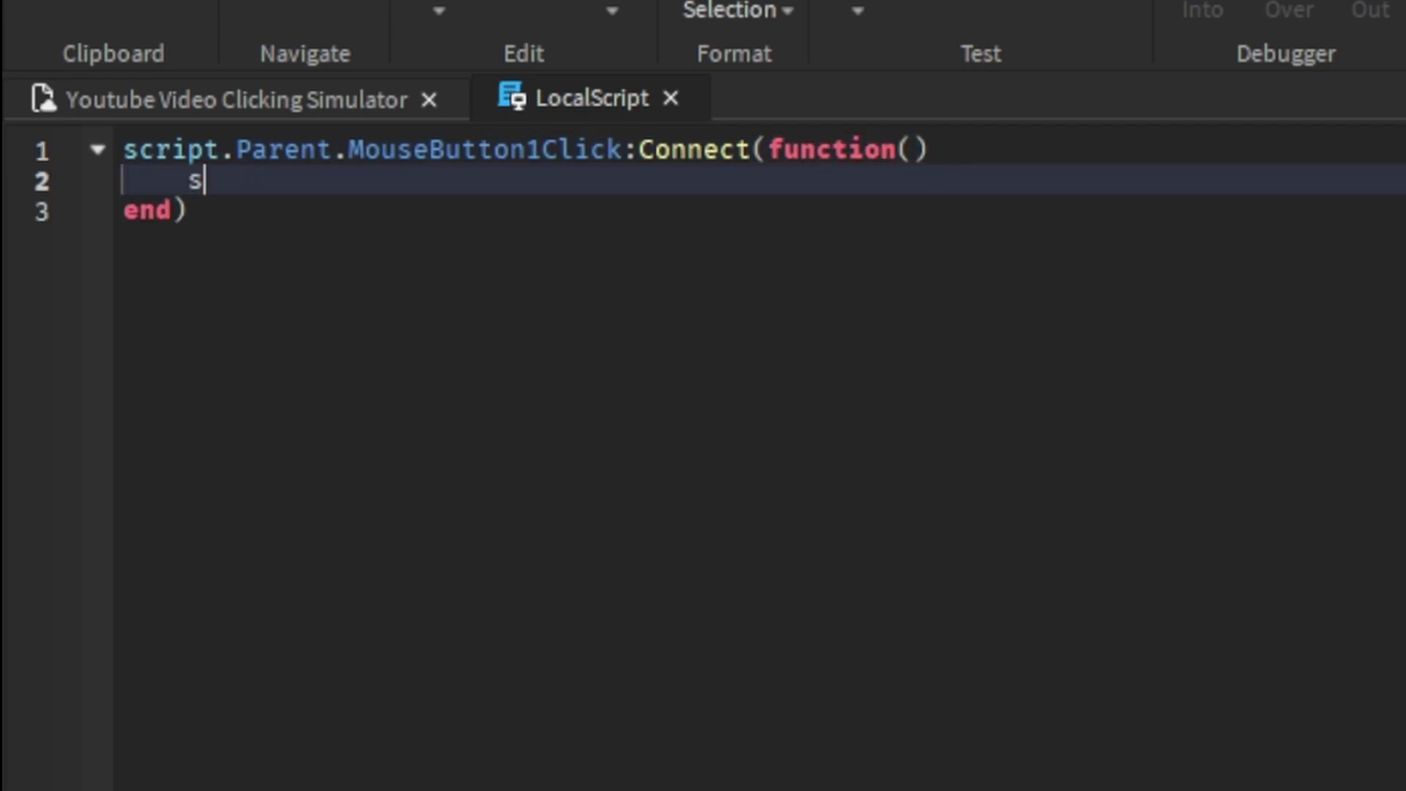
{"action": "type", "text": "cript.Parent.Parent."}
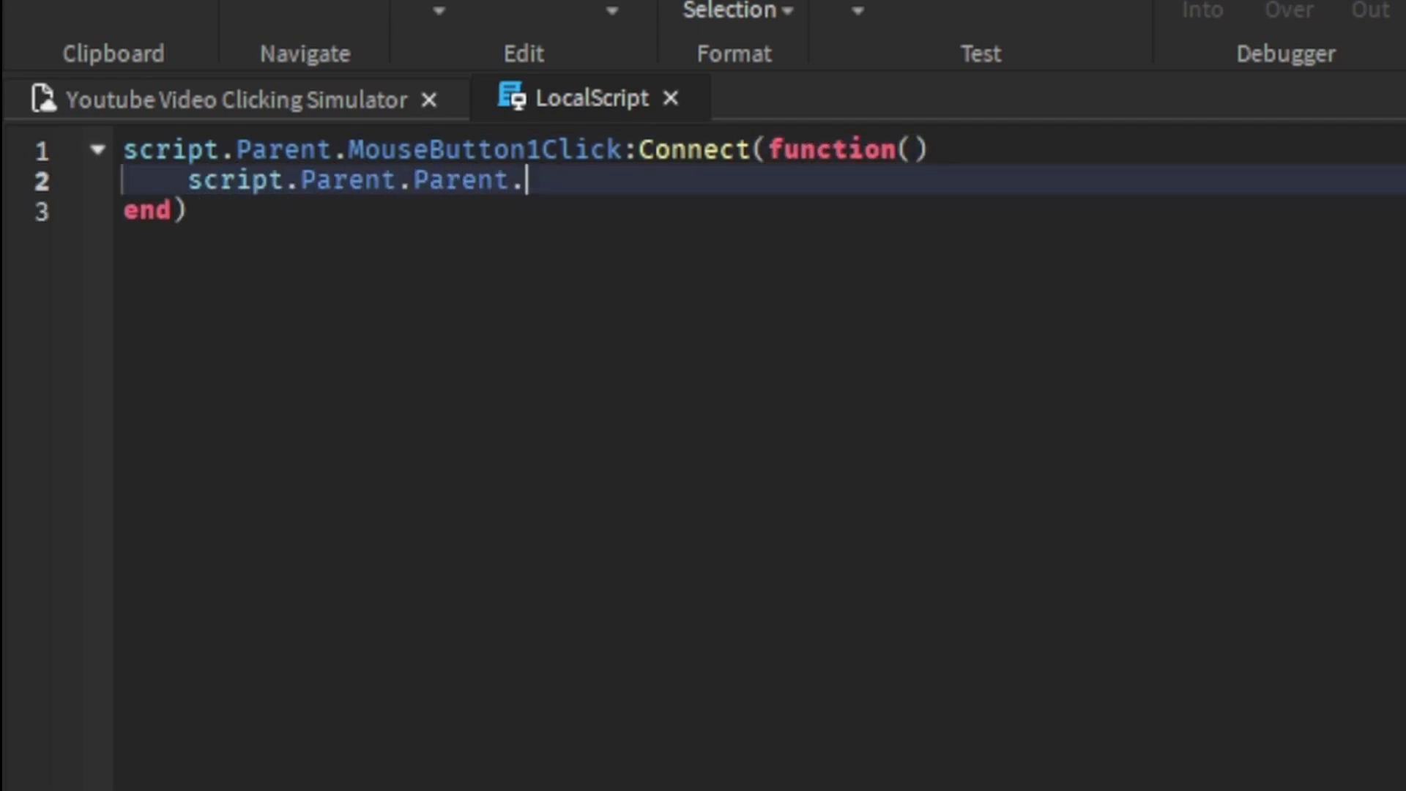
{"action": "type", "text": "Visible = false"}
{"action": "left_click", "coordinate": [236, 120]}
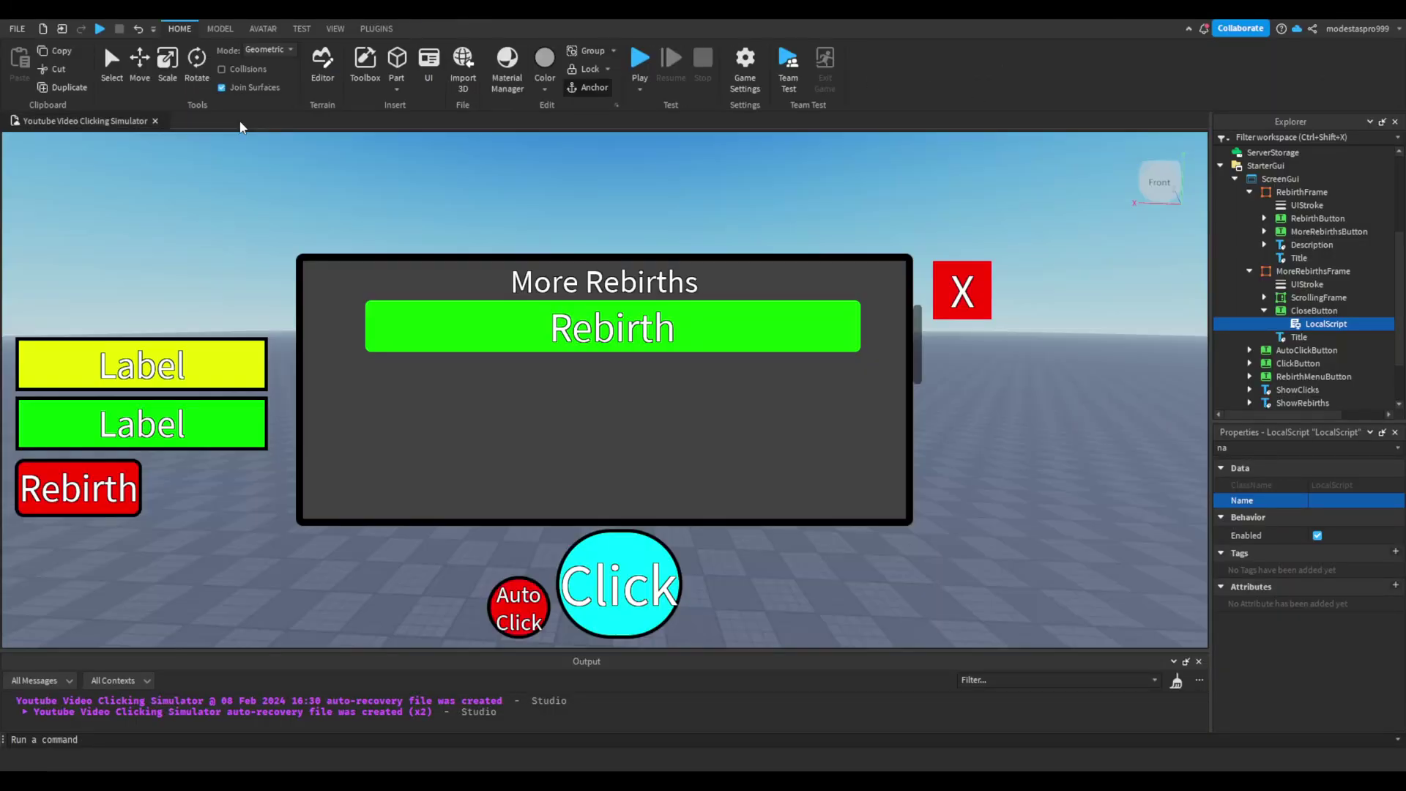
Step: Duplicate the 3RebirthButton in the ScrollingFrame twice
{"action": "double_click", "coordinate": [1317, 298]}
{"action": "left_click", "coordinate": [1318, 324]}
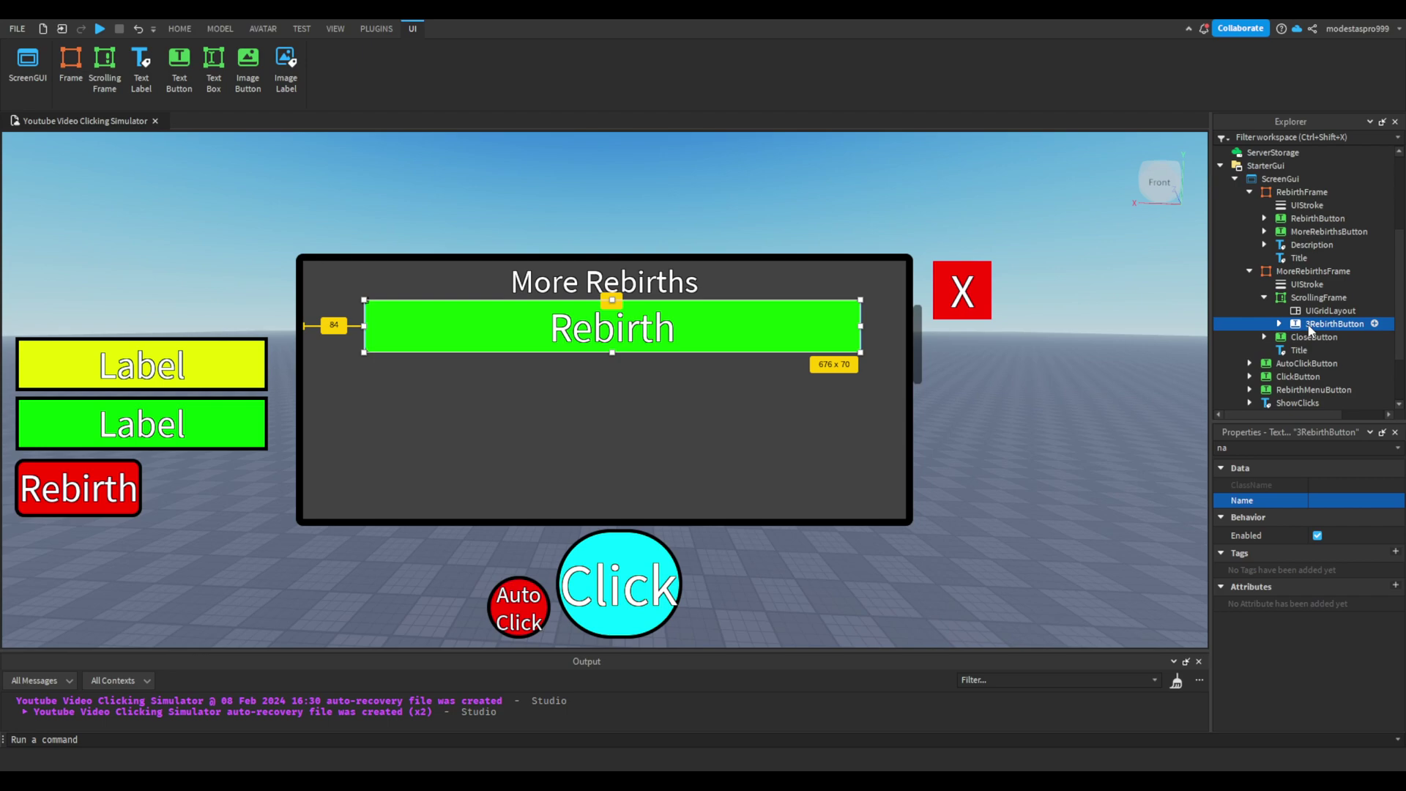
{"action": "key", "text": "ctrl+d"}
{"action": "key", "text": "ctrl+d"}
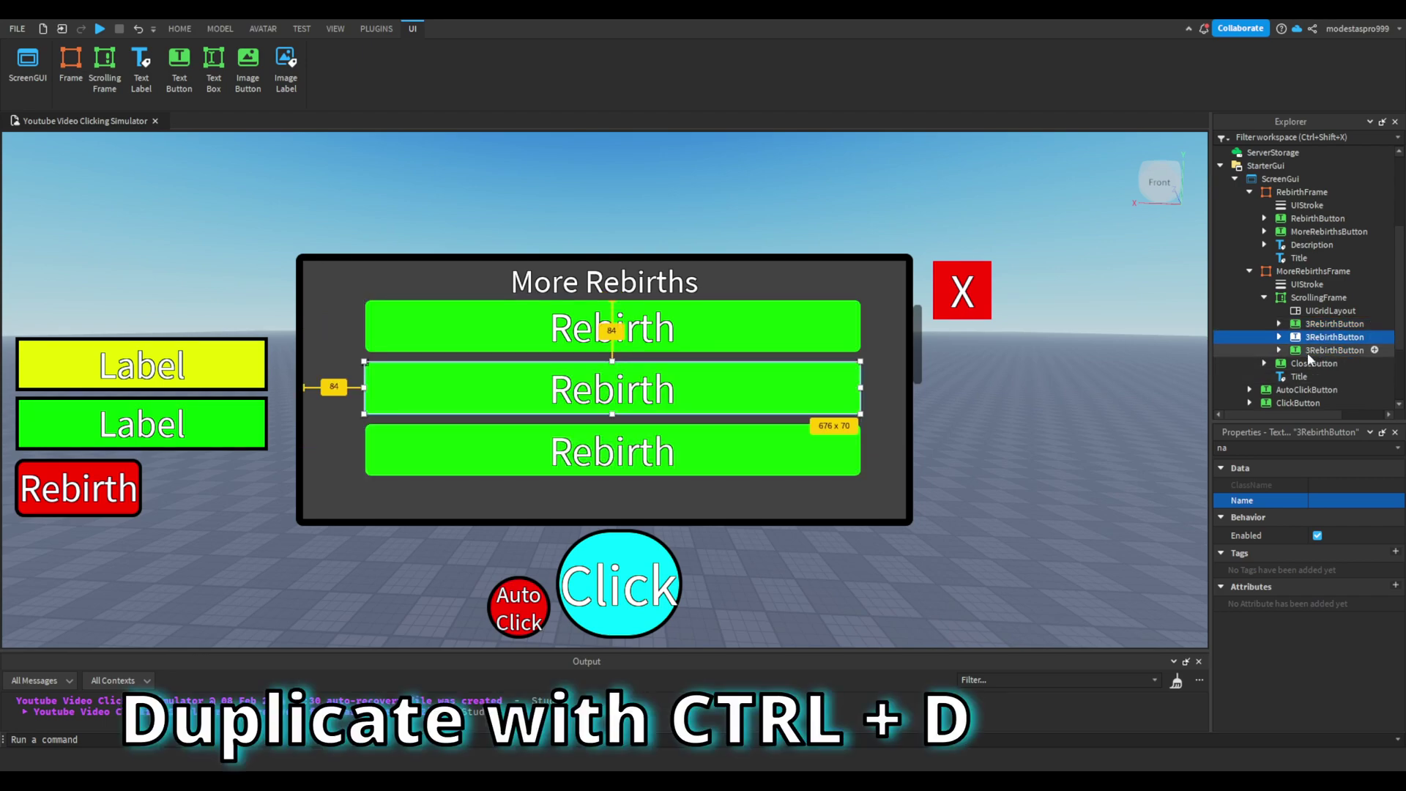
Step: Rename the second button in the ScrollingFrame to 5RebirthButton
{"action": "left_click", "coordinate": [1318, 500]}
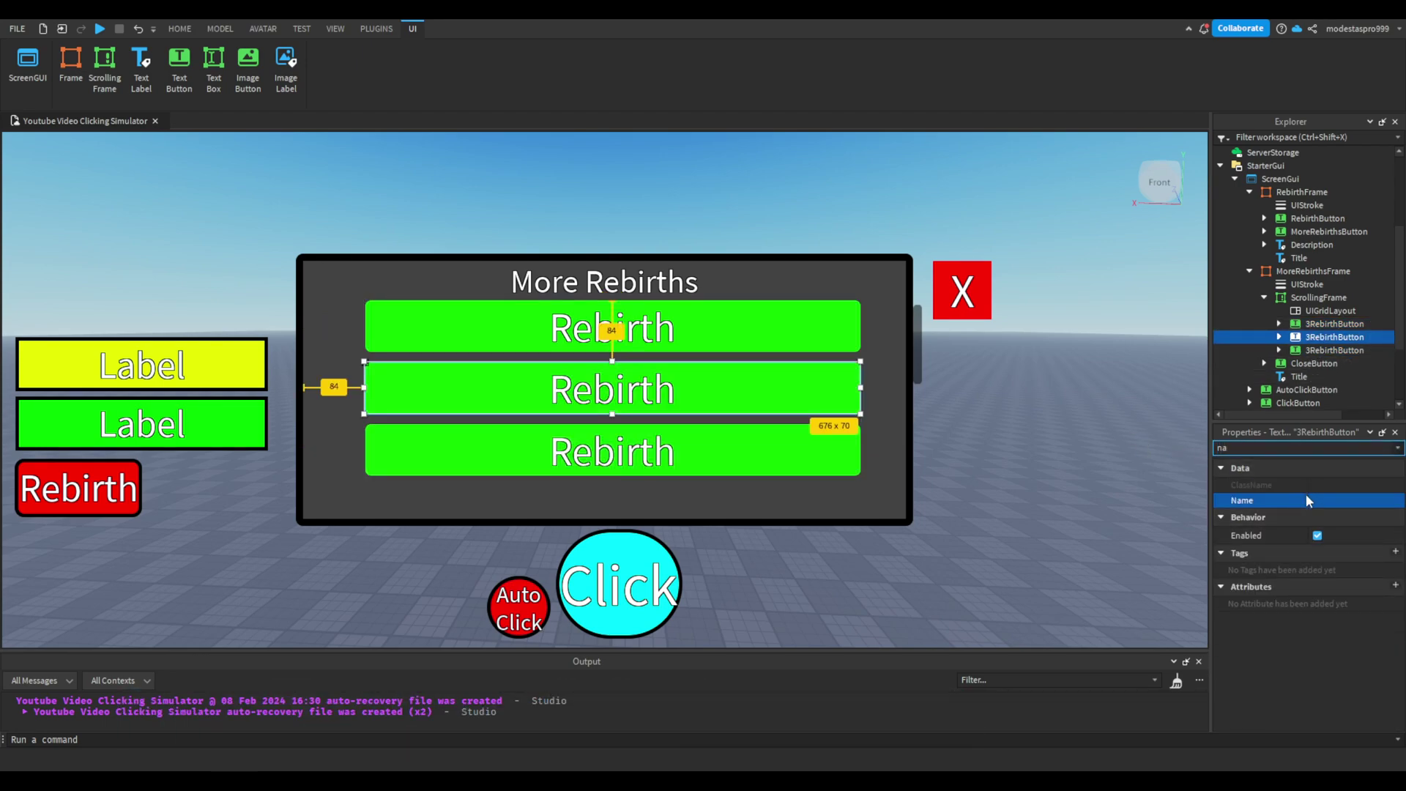
{"action": "type", "text": "5RebirthButton"}
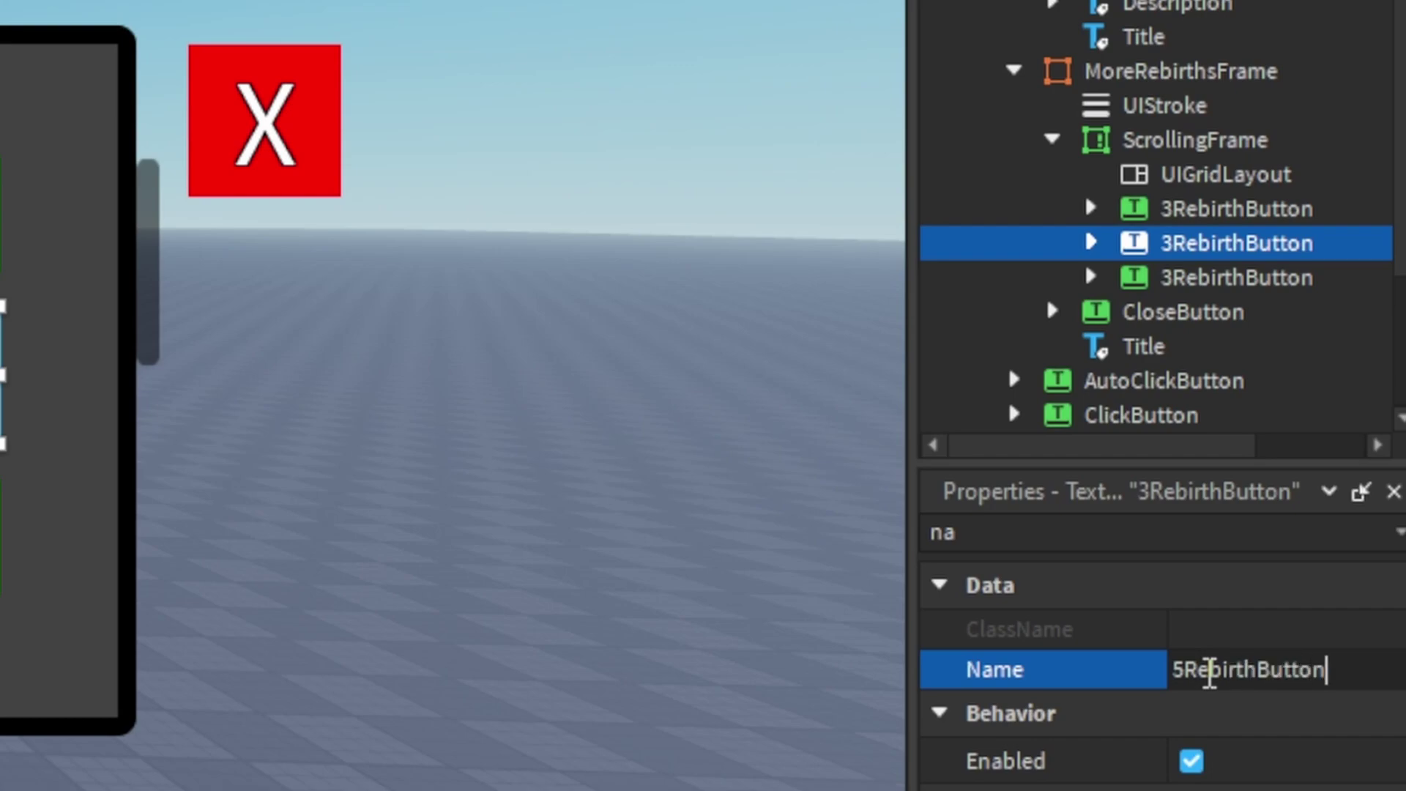
{"action": "key", "text": "Return"}
Step: Rename the third button in the ScrollingFrame to 10RebirthButton
{"action": "left_click", "coordinate": [1215, 279]}
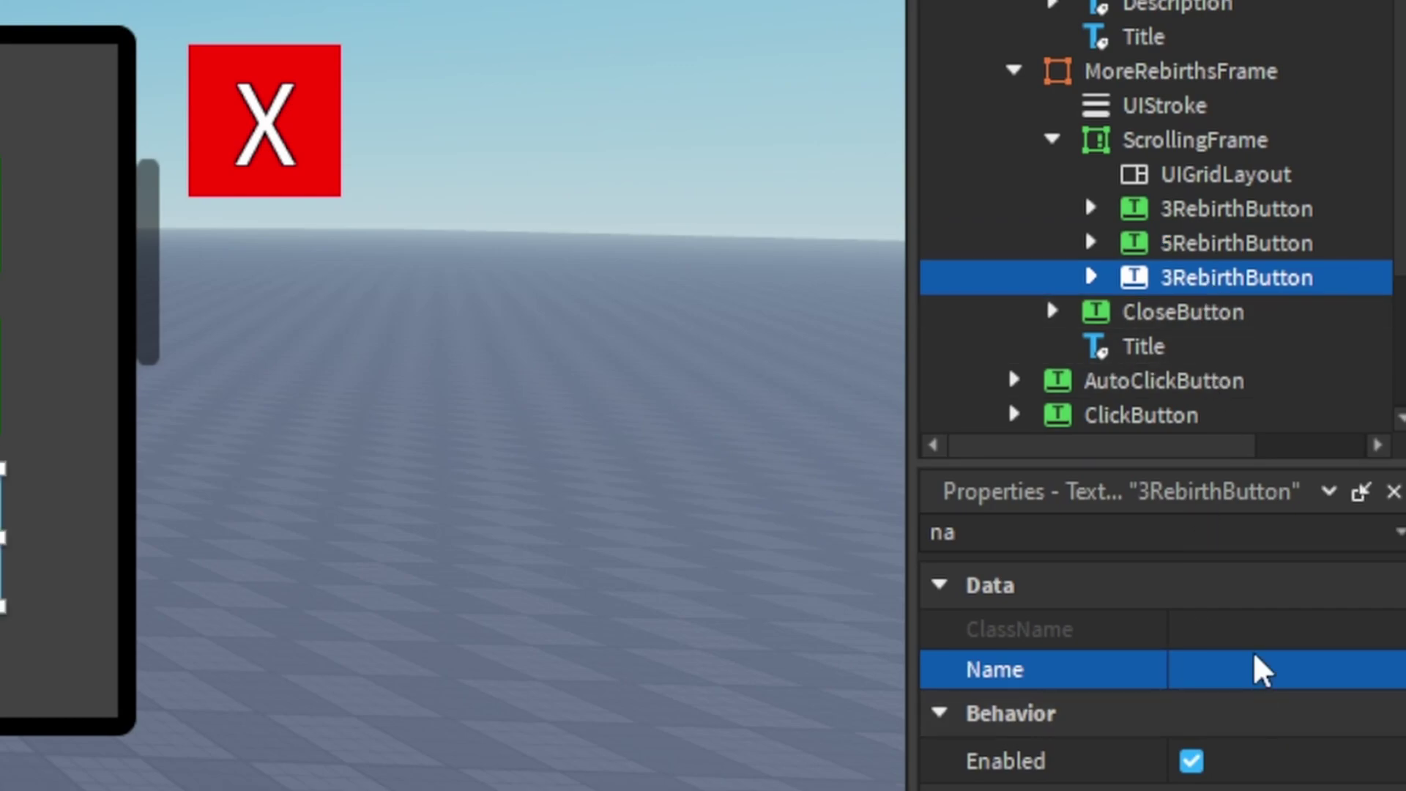
{"action": "left_click", "coordinate": [1256, 669]}
{"action": "type", "text": "10Rebirth"}
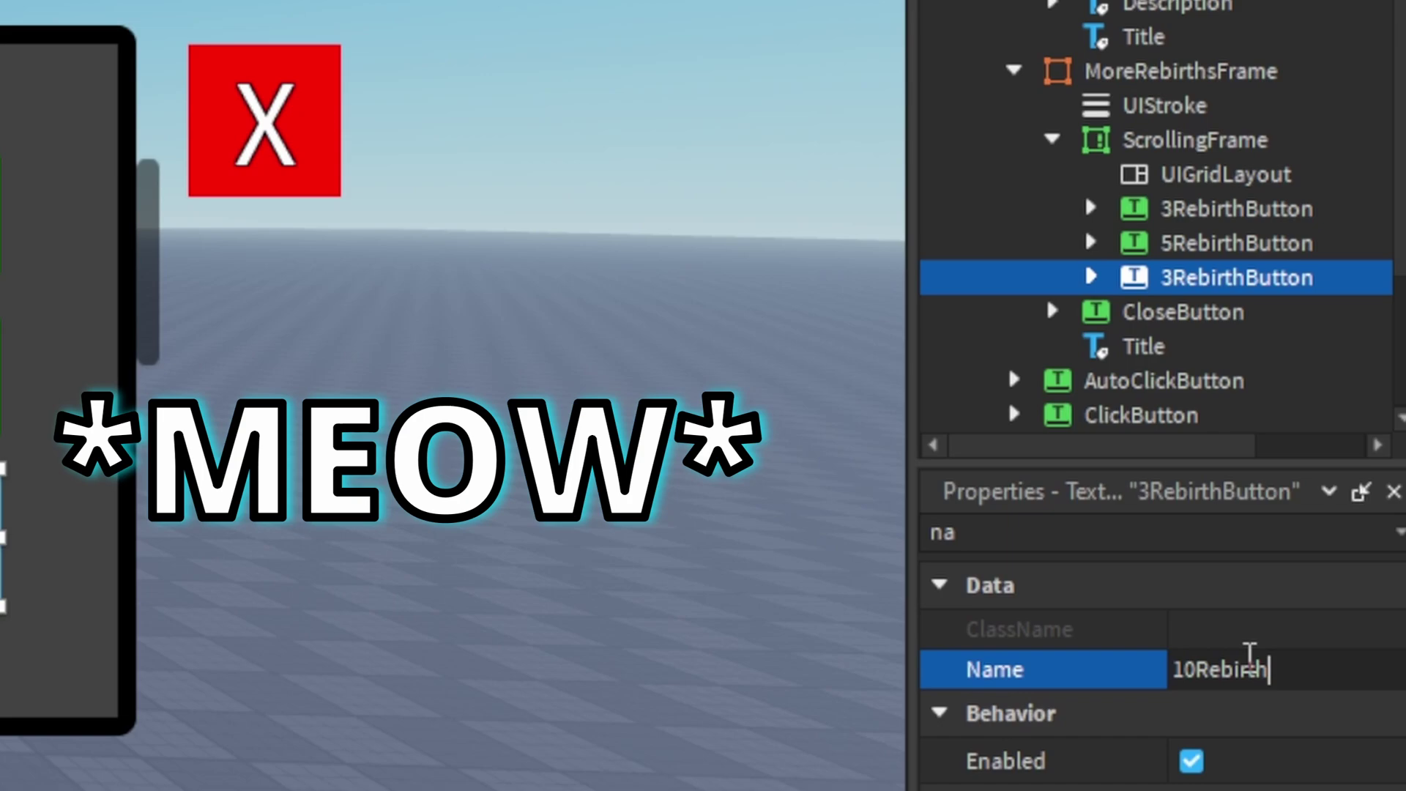
{"action": "type", "text": "Button"}
{"action": "key", "text": "Return"}
Step: Set the RebirthEvent FireServer argument to 5 in the 5RebirthButton's LocalScript
{"action": "left_click", "coordinate": [1091, 243]}
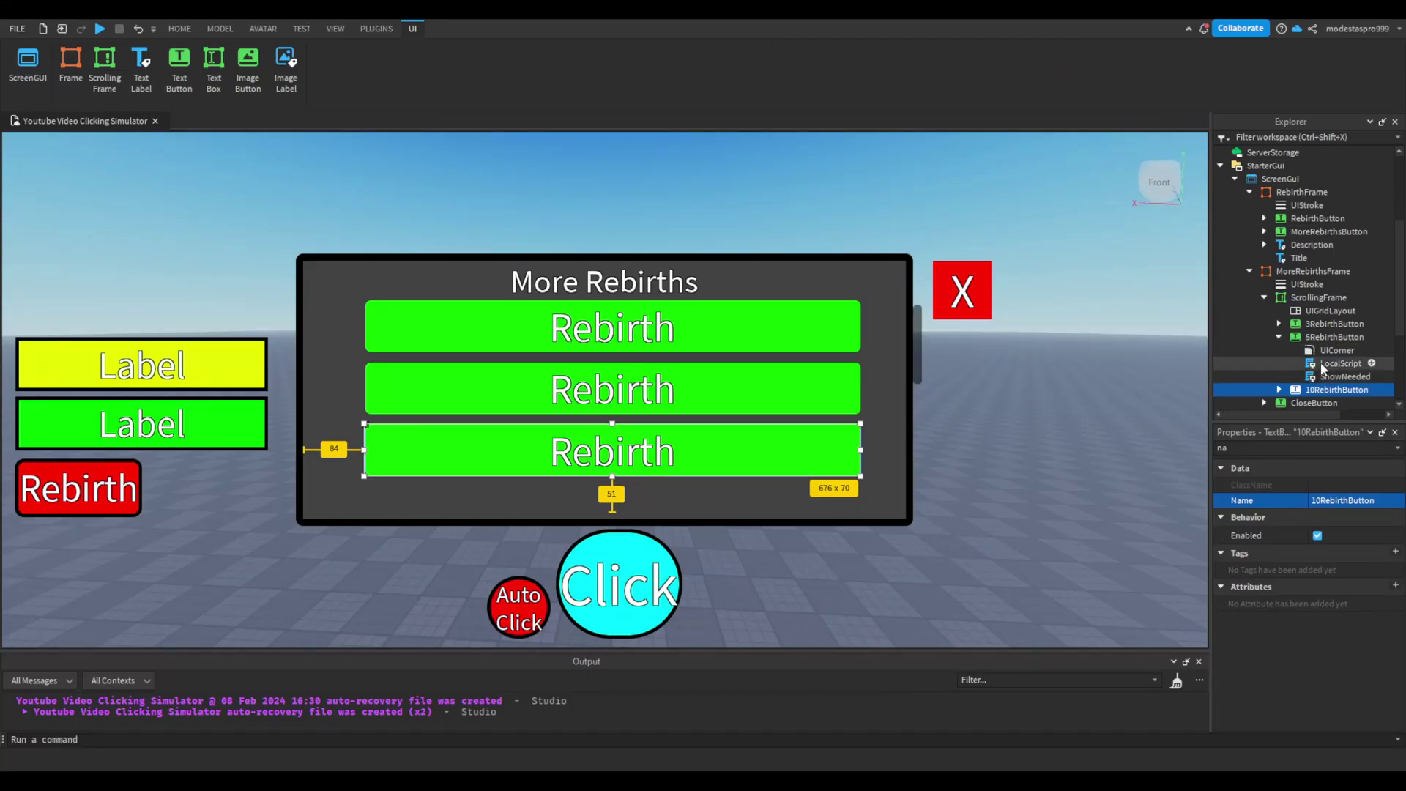
{"action": "double_click", "coordinate": [1320, 362]}
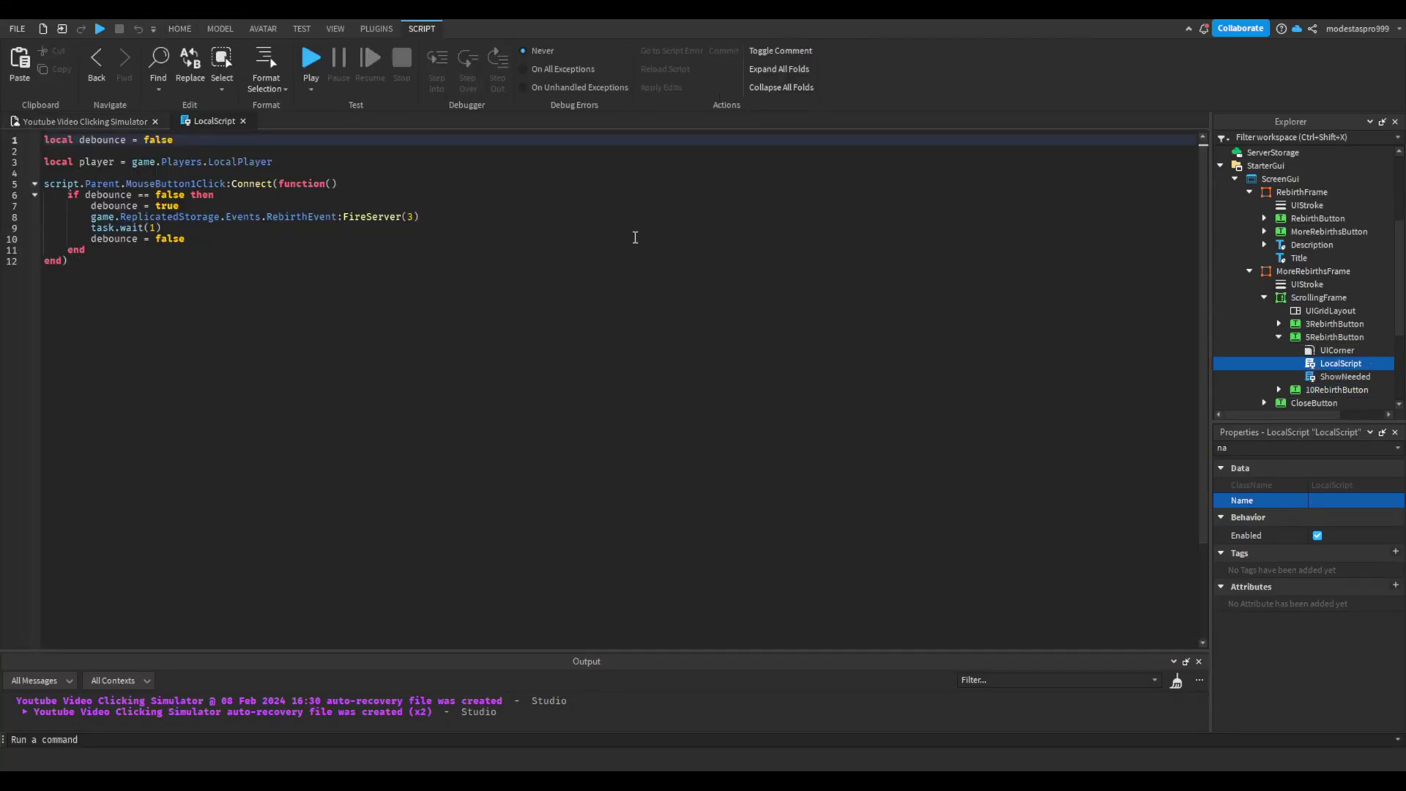
{"action": "left_click", "coordinate": [417, 218]}
{"action": "key", "text": "BackSpace"}
{"action": "type", "text": "5"}
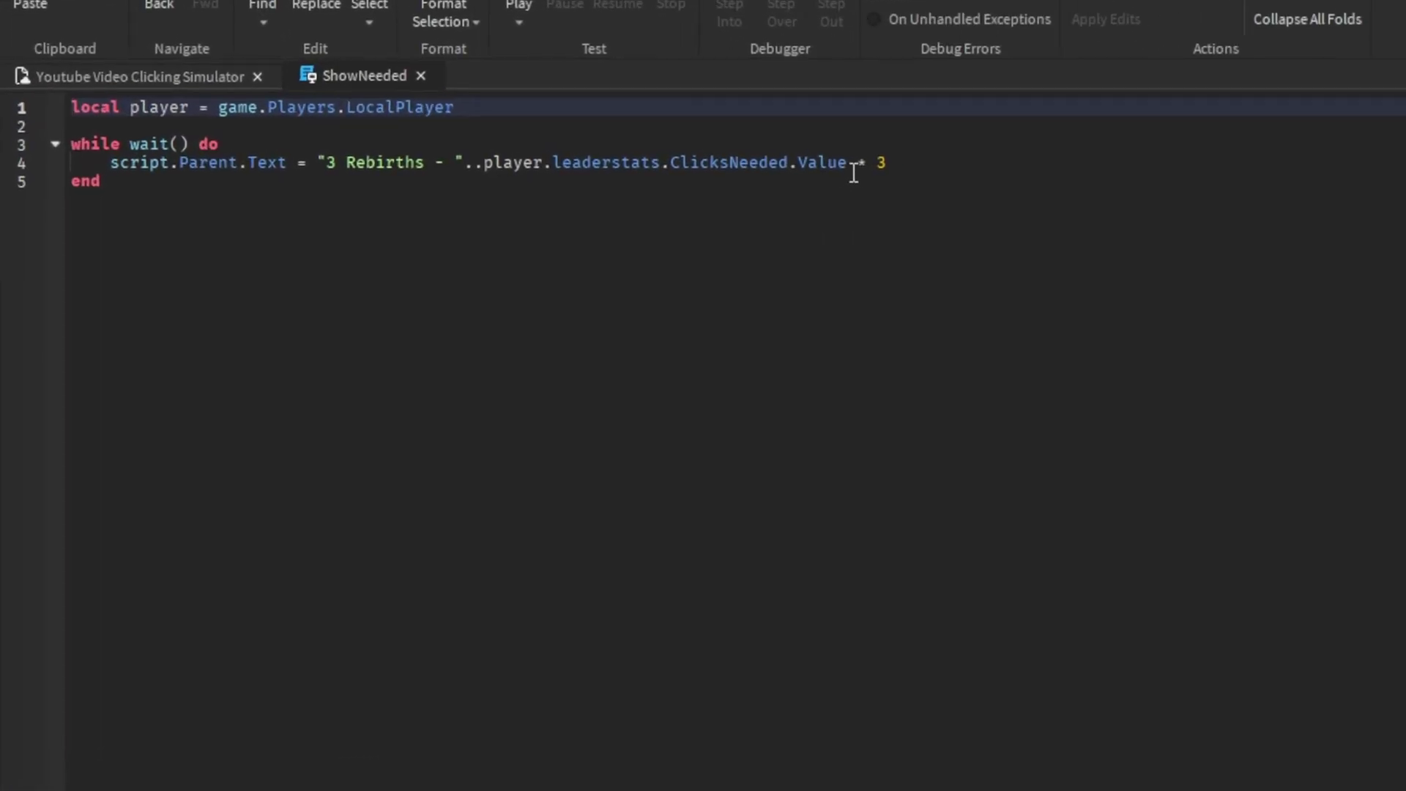
Step: In the 5RebirthButton's ShowNeeded script, set the ClicksNeeded multiplier to 5 and the label to "5 Rebirths - ", and close the script
{"action": "left_click", "coordinate": [1111, 154]}
{"action": "key", "text": "BackSpace"}
{"action": "type", "text": "5"}
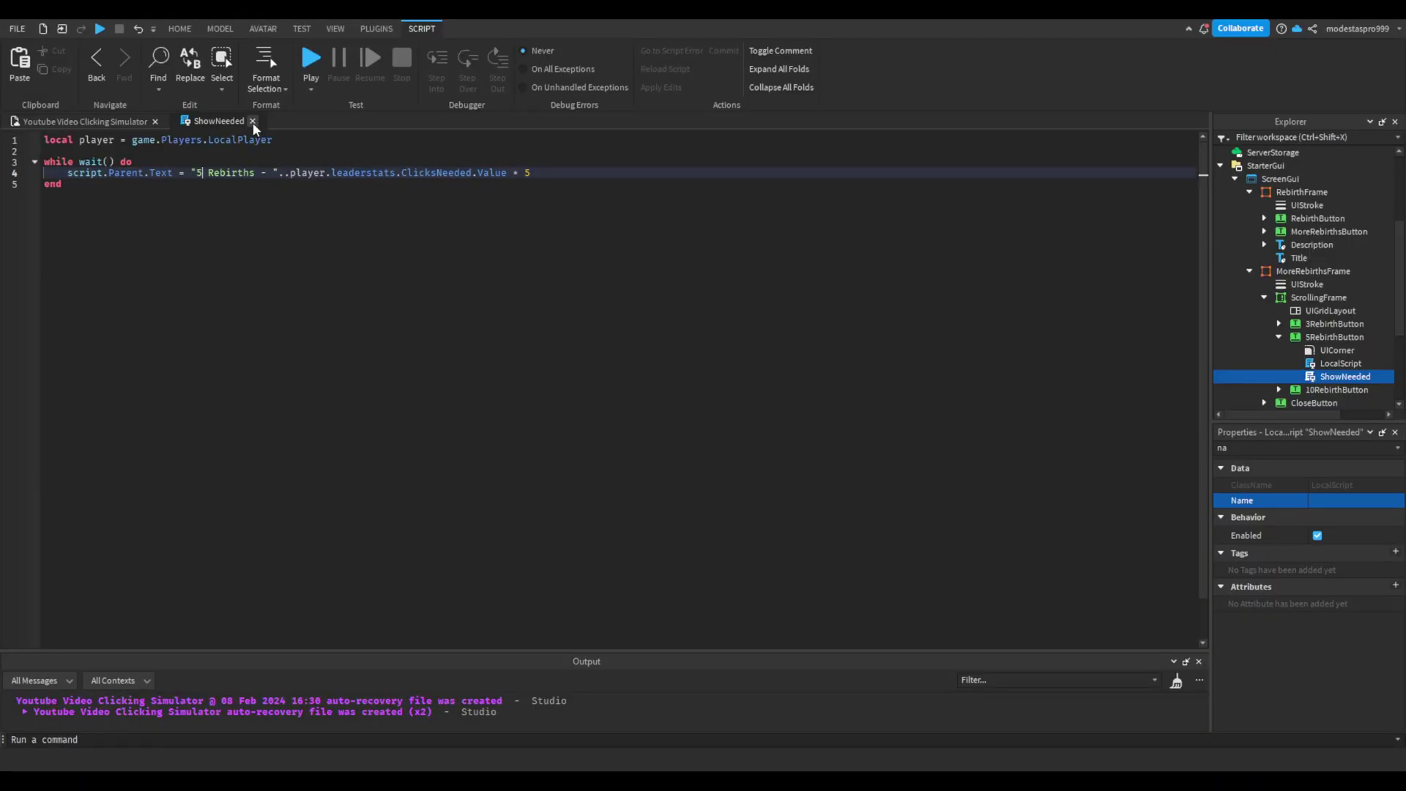
{"action": "left_click", "coordinate": [253, 121]}
Step: Set the FireServer argument to 5 in the 10RebirthButton's LocalScript, and close the script
{"action": "left_click", "coordinate": [1278, 337]}
{"action": "left_click", "coordinate": [1278, 350]}
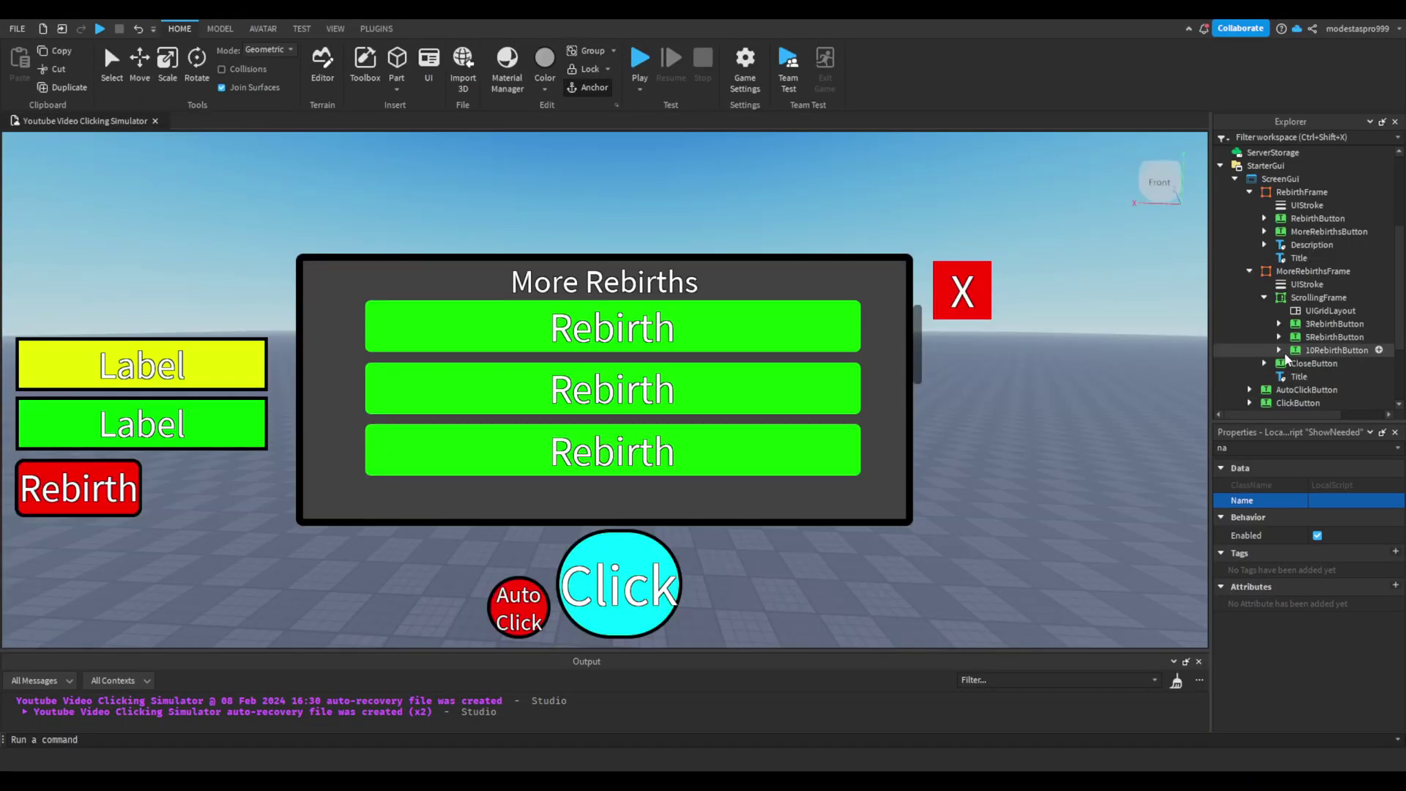
{"action": "double_click", "coordinate": [1325, 377]}
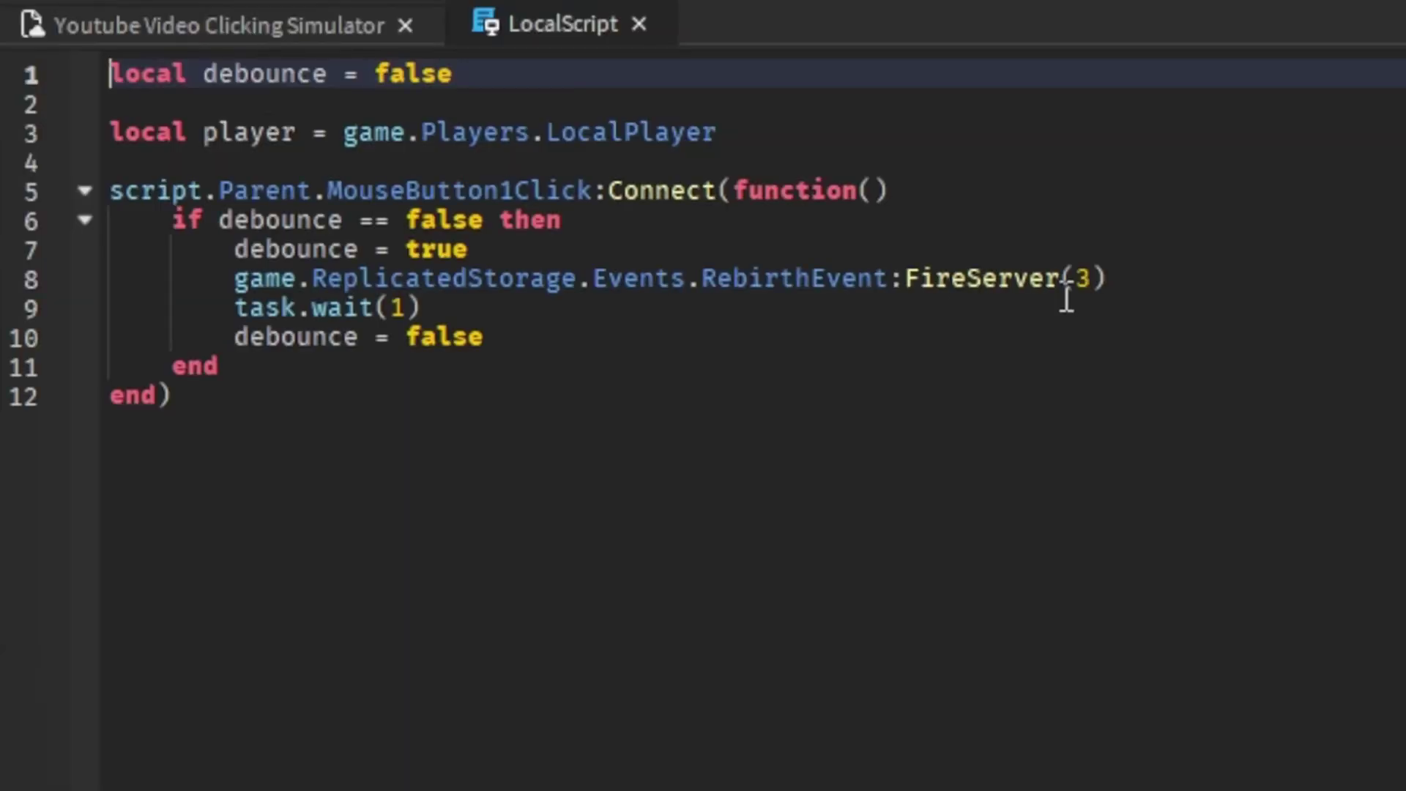
{"action": "left_click", "coordinate": [409, 218]}
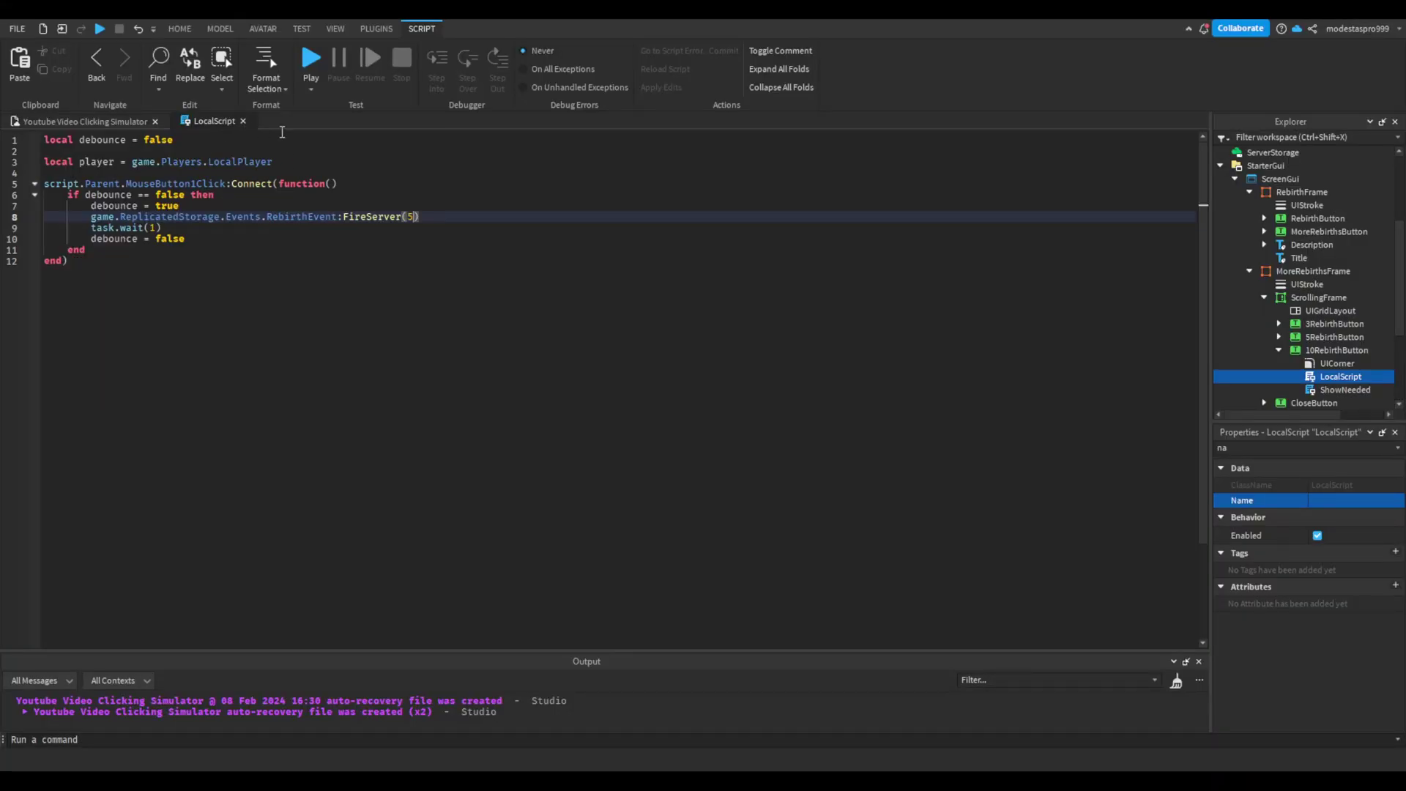
{"action": "left_click", "coordinate": [242, 121]}
Step: Open the 10RebirthButton's ShowNeeded script and LocalScript, and set the LocalScript's FireServer argument to 10
{"action": "double_click", "coordinate": [1345, 389]}
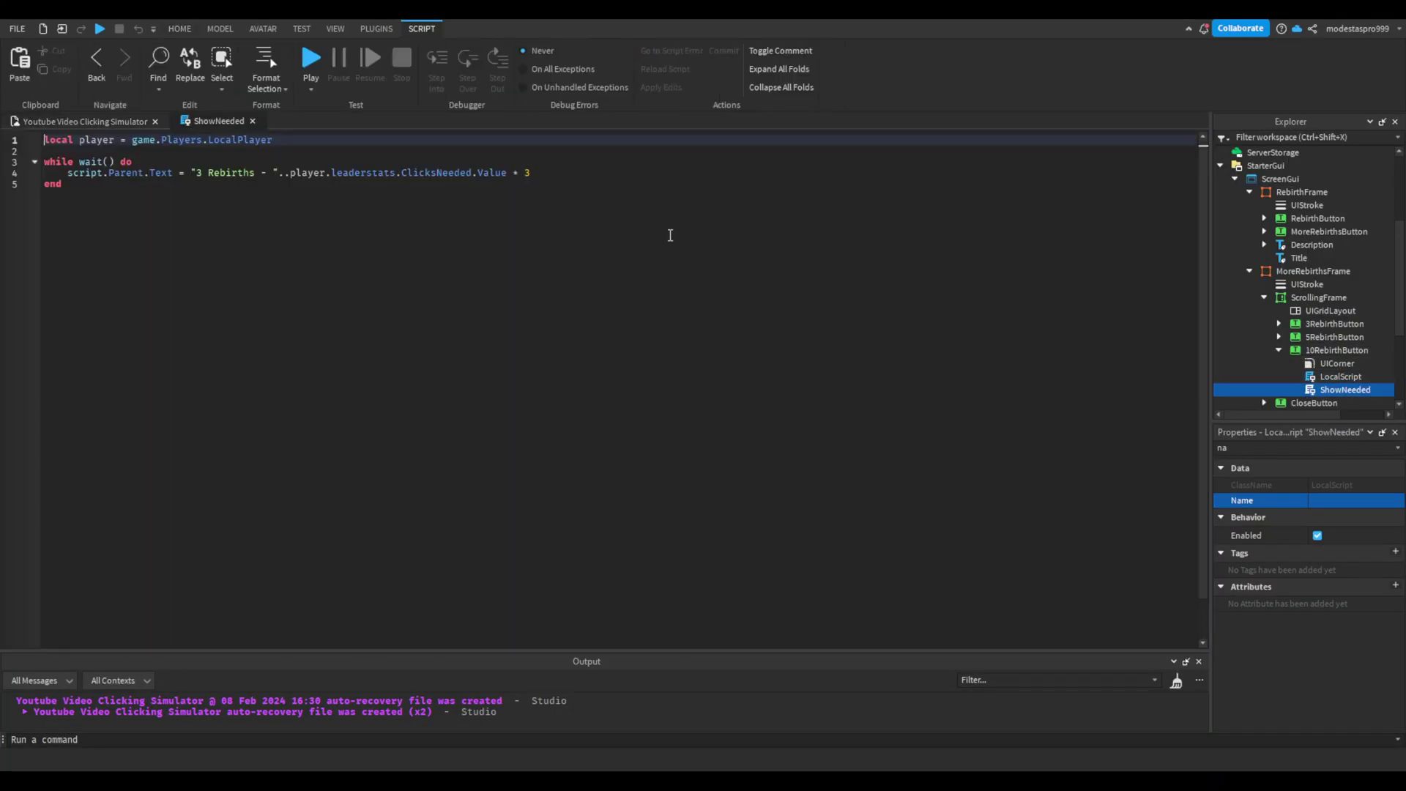
{"action": "double_click", "coordinate": [1340, 376]}
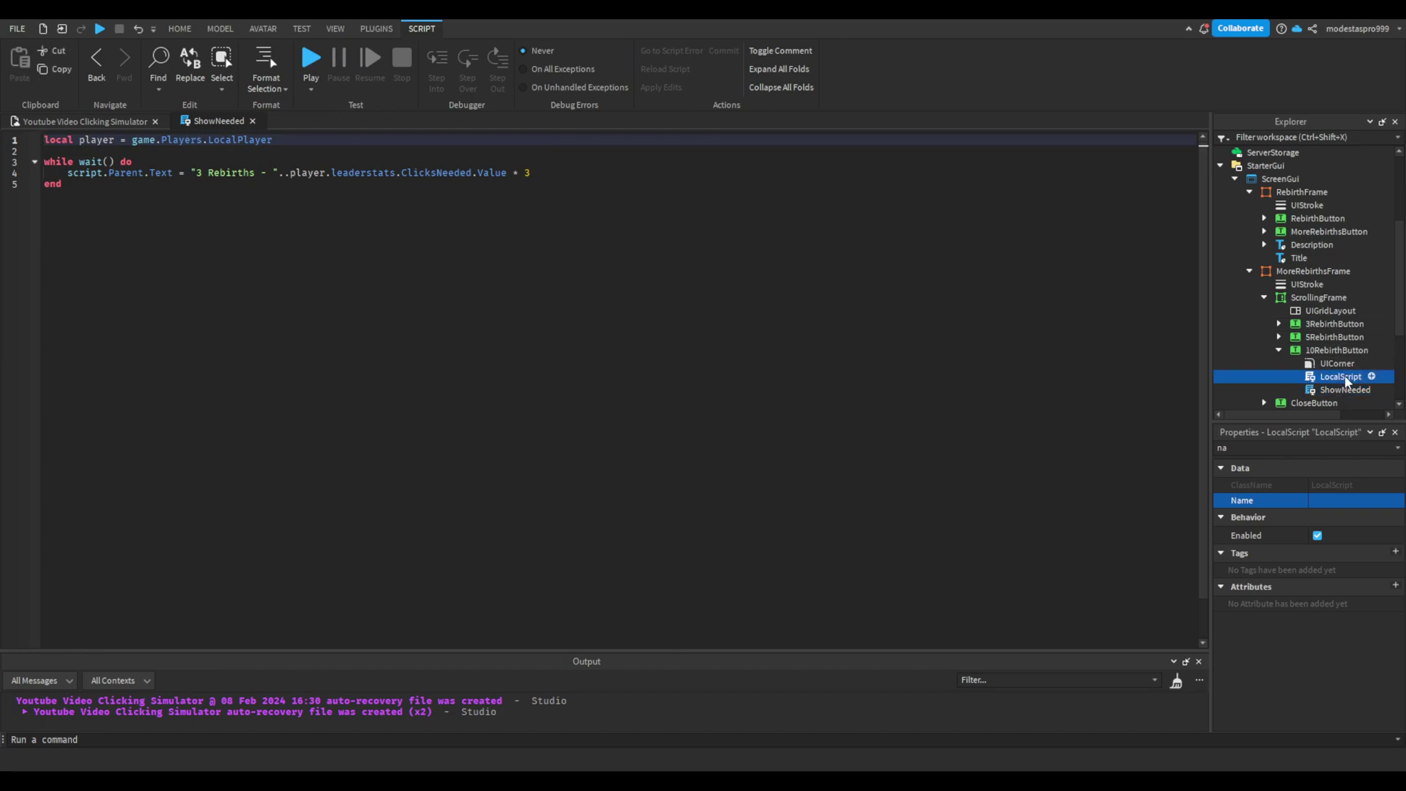
{"action": "double_click", "coordinate": [1186, 309]}
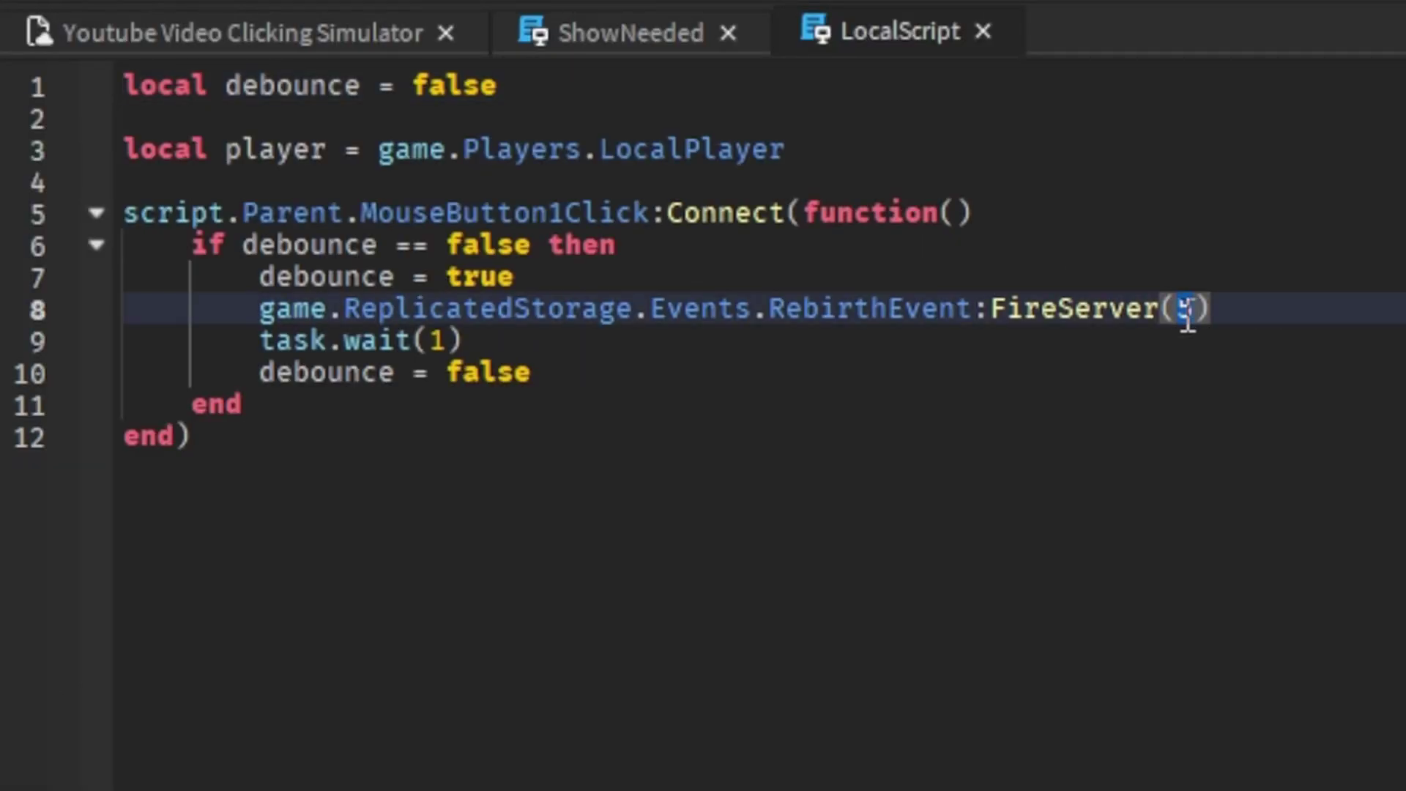
{"action": "type", "text": "10"}
Step: In the 10RebirthButton's ShowNeeded script, set the ClicksNeeded multiplier to 10 and the label to "10 Rebirths - ", and close the script
{"action": "left_click", "coordinate": [630, 32]}
{"action": "double_click", "coordinate": [1298, 154]}
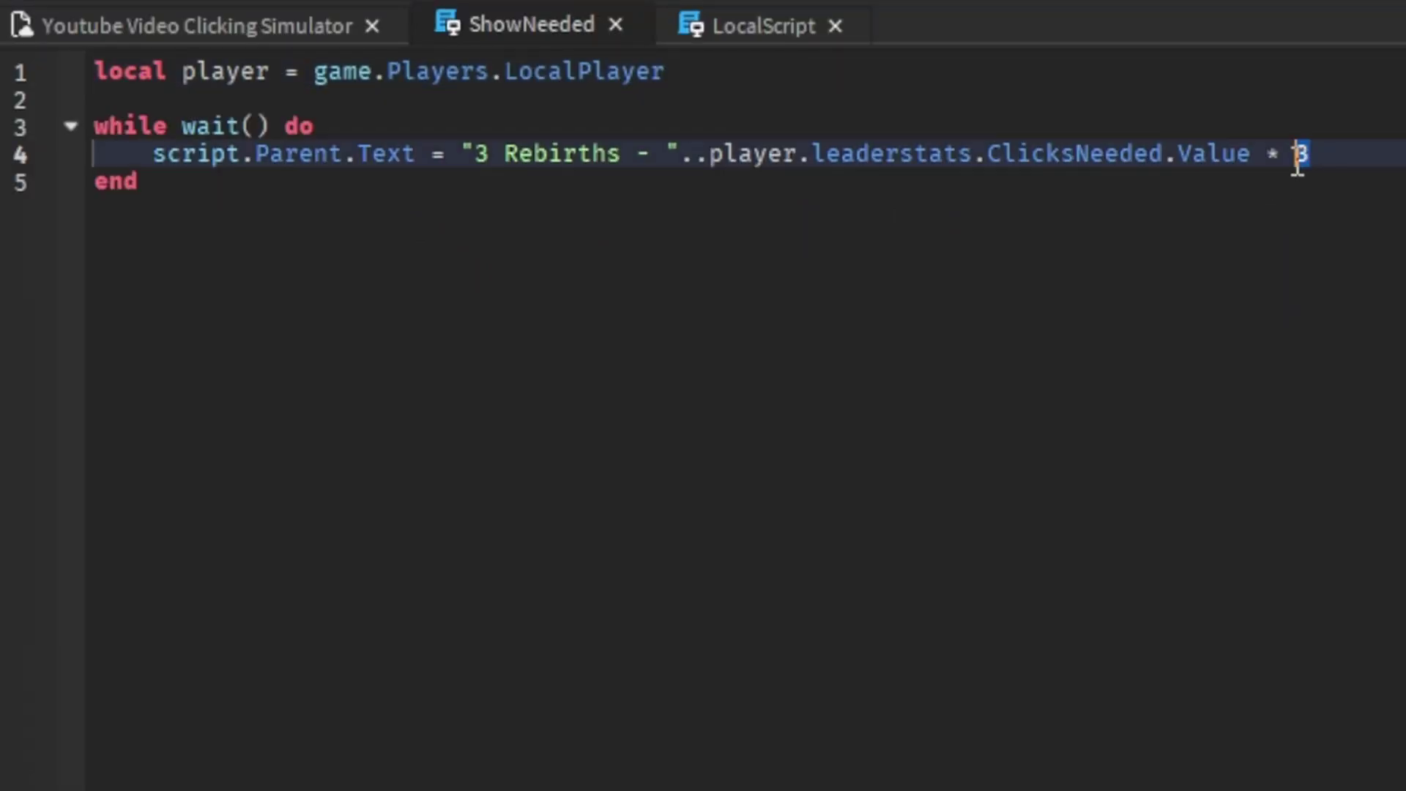
{"action": "type", "text": "10"}
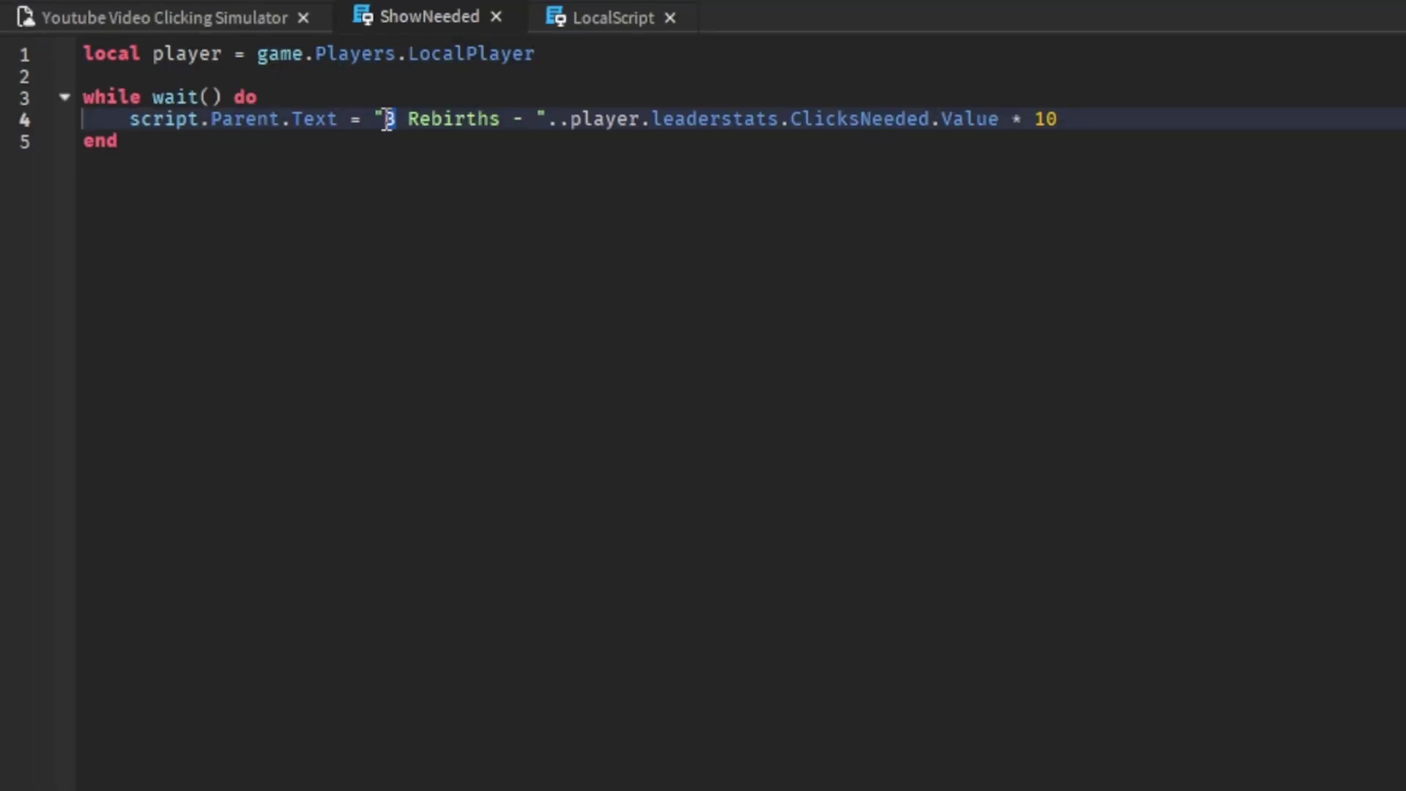
{"action": "type", "text": "10"}
{"action": "left_click", "coordinate": [495, 16]}
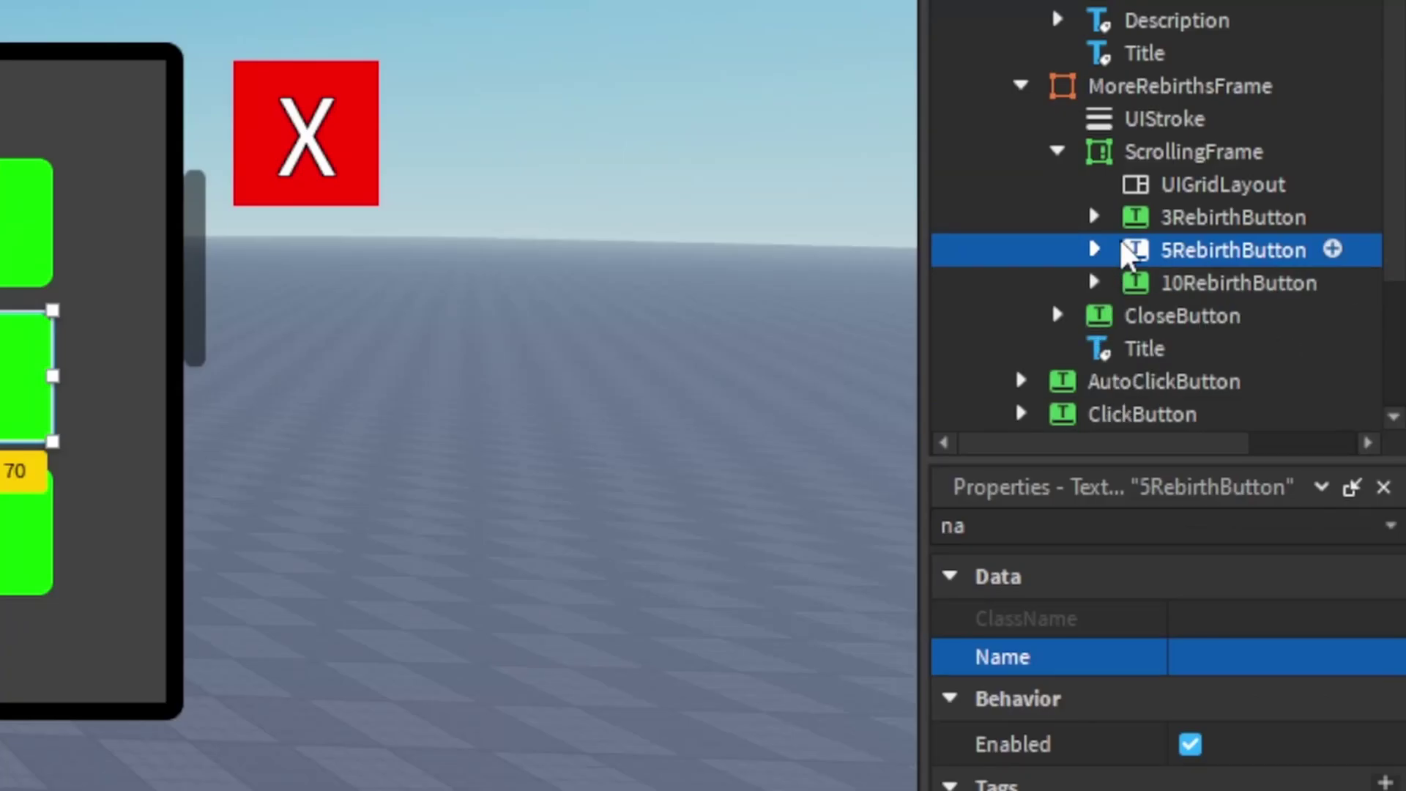
Step: Filter the MoreRebirthsFrame's properties by "v" and turn off its Visible property
{"action": "left_click", "coordinate": [1058, 152]}
{"action": "left_click", "coordinate": [1156, 85]}
{"action": "left_click", "coordinate": [1039, 524]}
{"action": "type", "text": "v"}
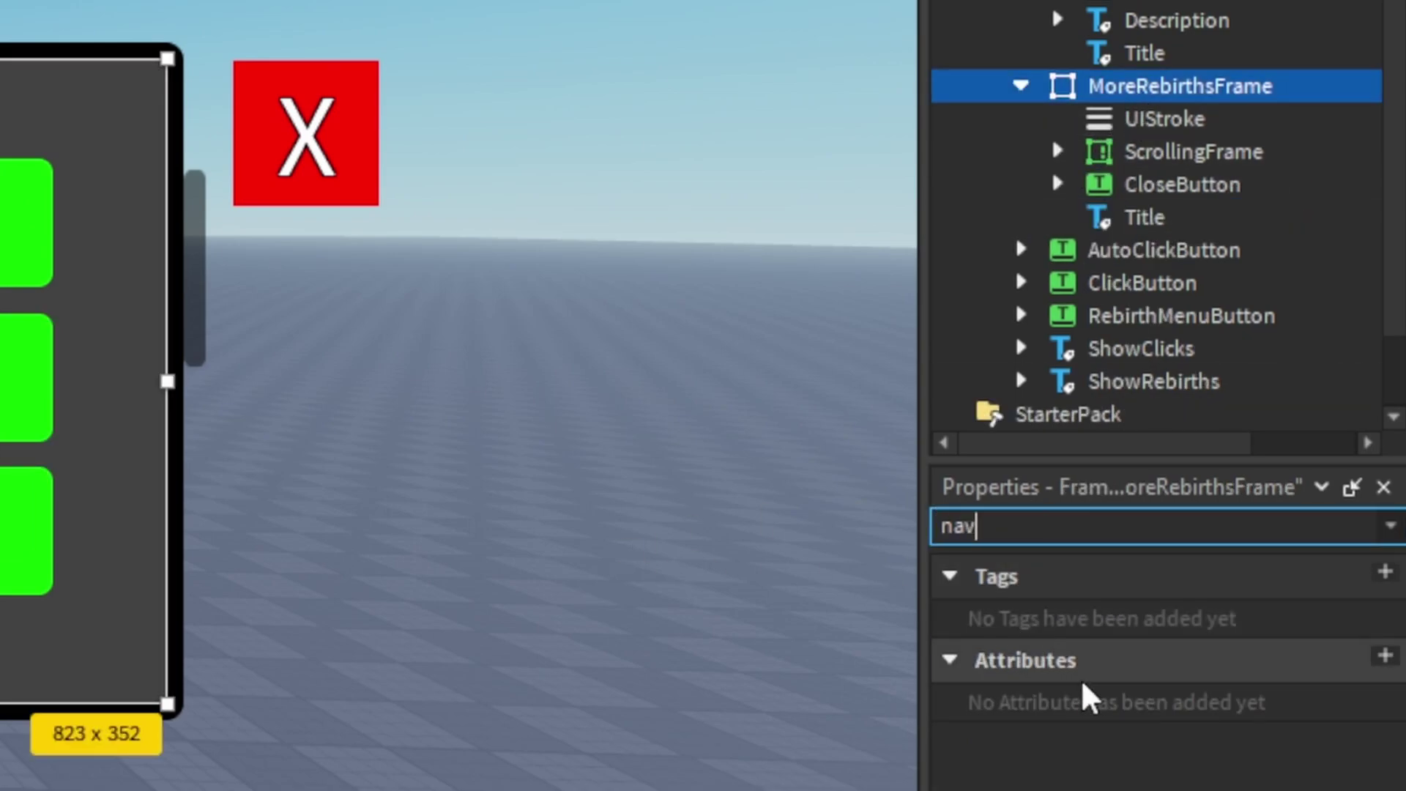
{"action": "key", "text": "BackSpace"}
{"action": "key", "text": "BackSpace"}
{"action": "key", "text": "BackSpace"}
{"action": "type", "text": "v"}
{"action": "left_click", "coordinate": [1180, 706]}
Step: Show the RebirthFrame, and give its MoreRebirthsButton a LocalScript with a parameterless function connected to script.Parent.MouseButton1Click
{"action": "left_click", "coordinate": [1301, 192]}
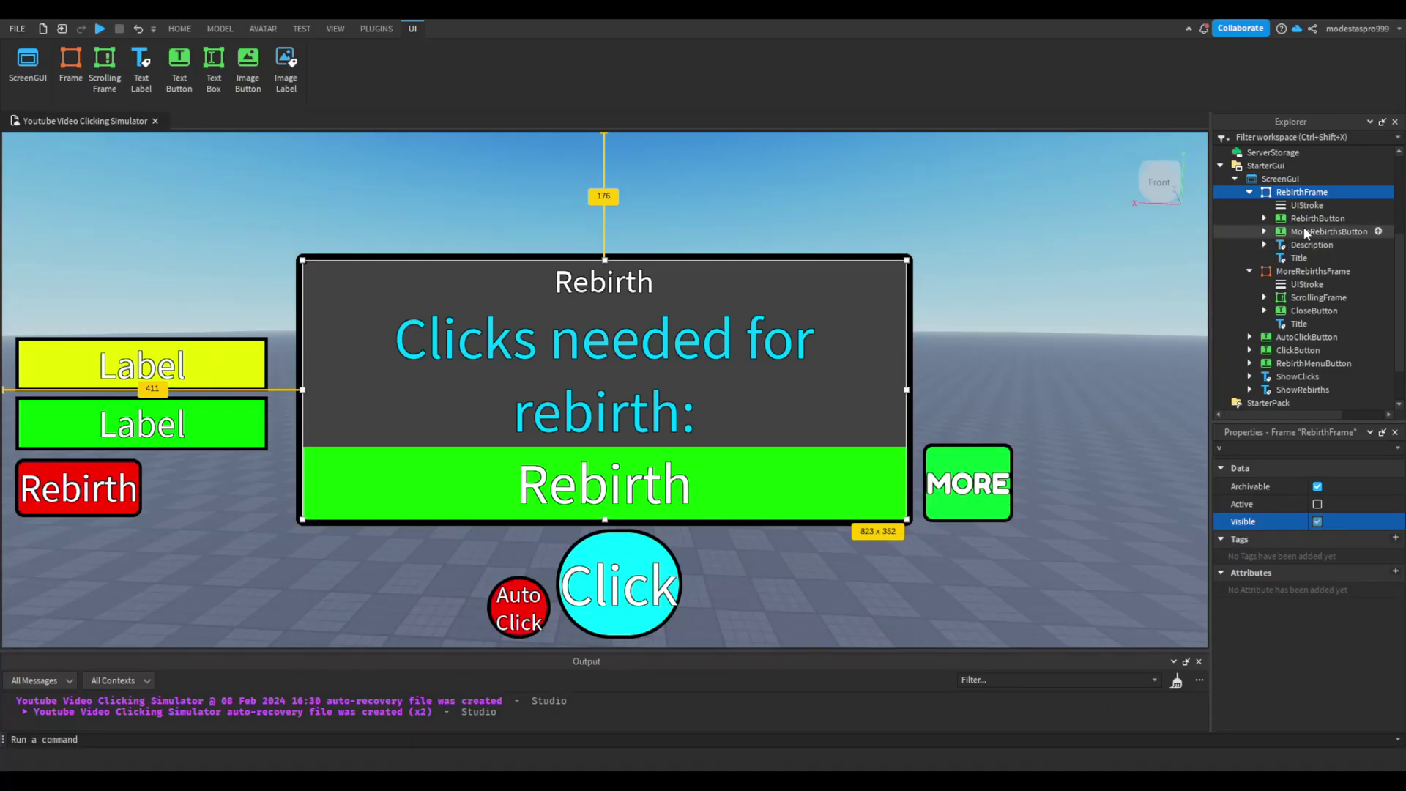
{"action": "double_click", "coordinate": [1306, 233]}
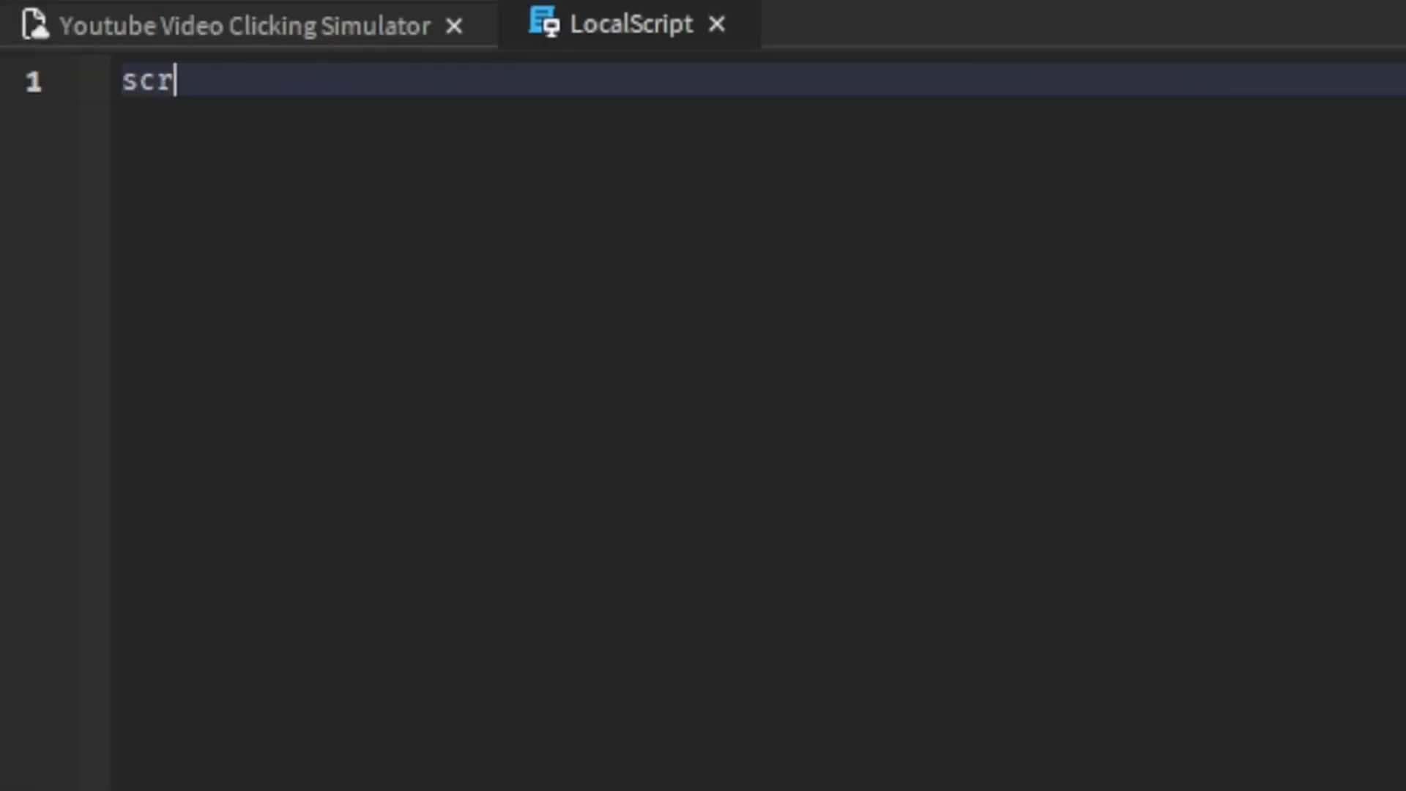
{"action": "type", "text": "ipt.PAa"}
{"action": "type", "text": "MouseButton1Click:Connect(function"}
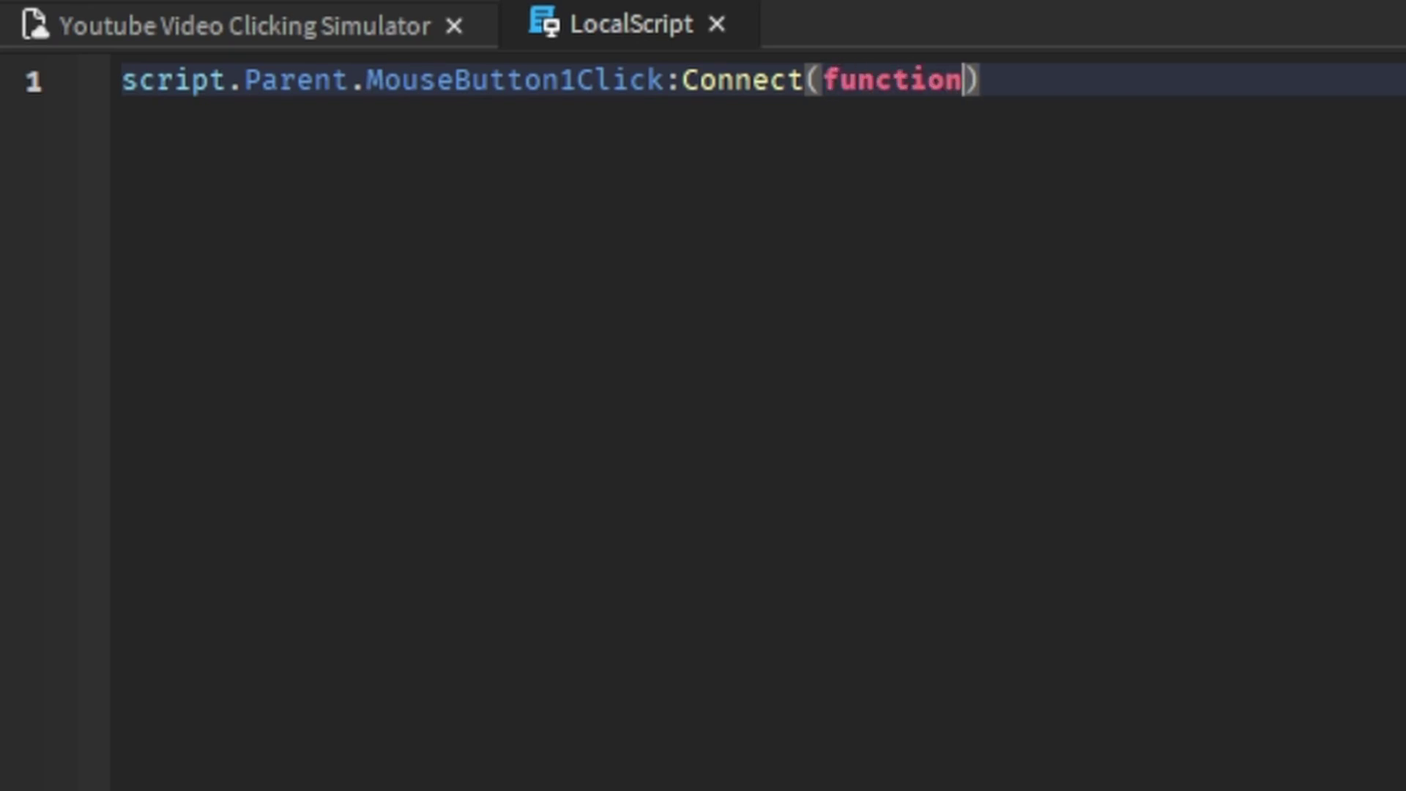
{"action": "key", "text": "Delete"}
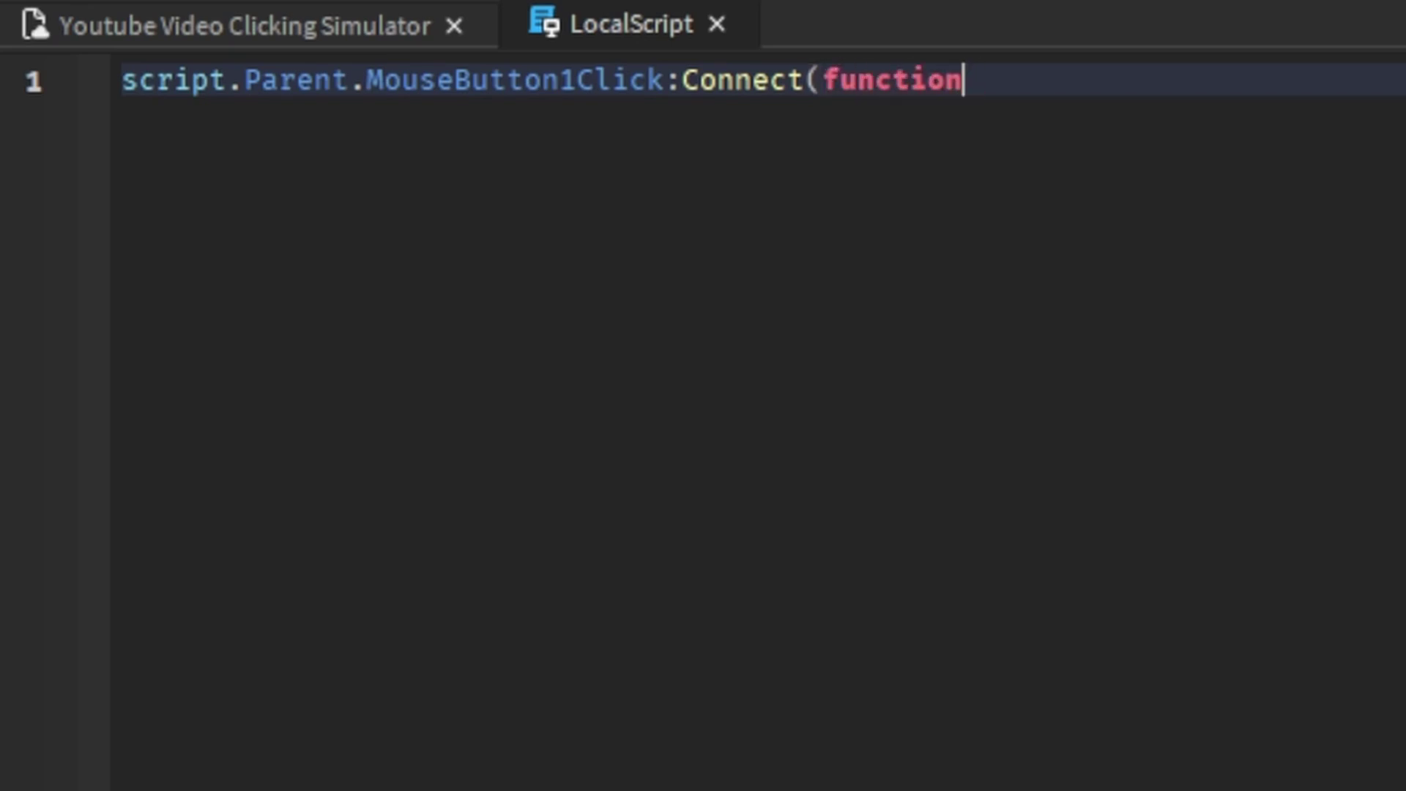
{"action": "type", "text": "(player)"}
{"action": "key", "text": "Return"}
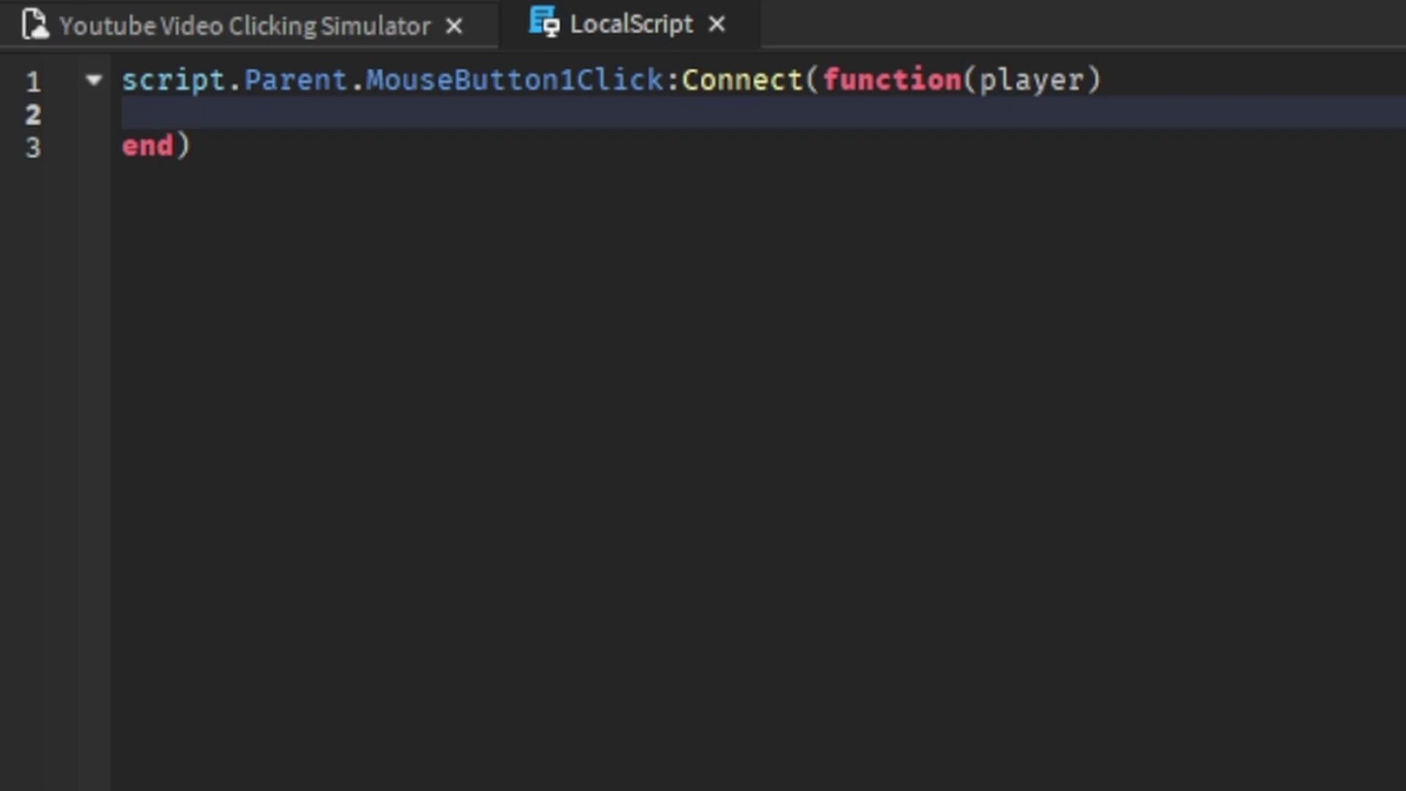
{"action": "double_click", "coordinate": [1044, 81]}
{"action": "key", "text": "BackSpace"}
{"action": "left_click", "coordinate": [919, 134]}
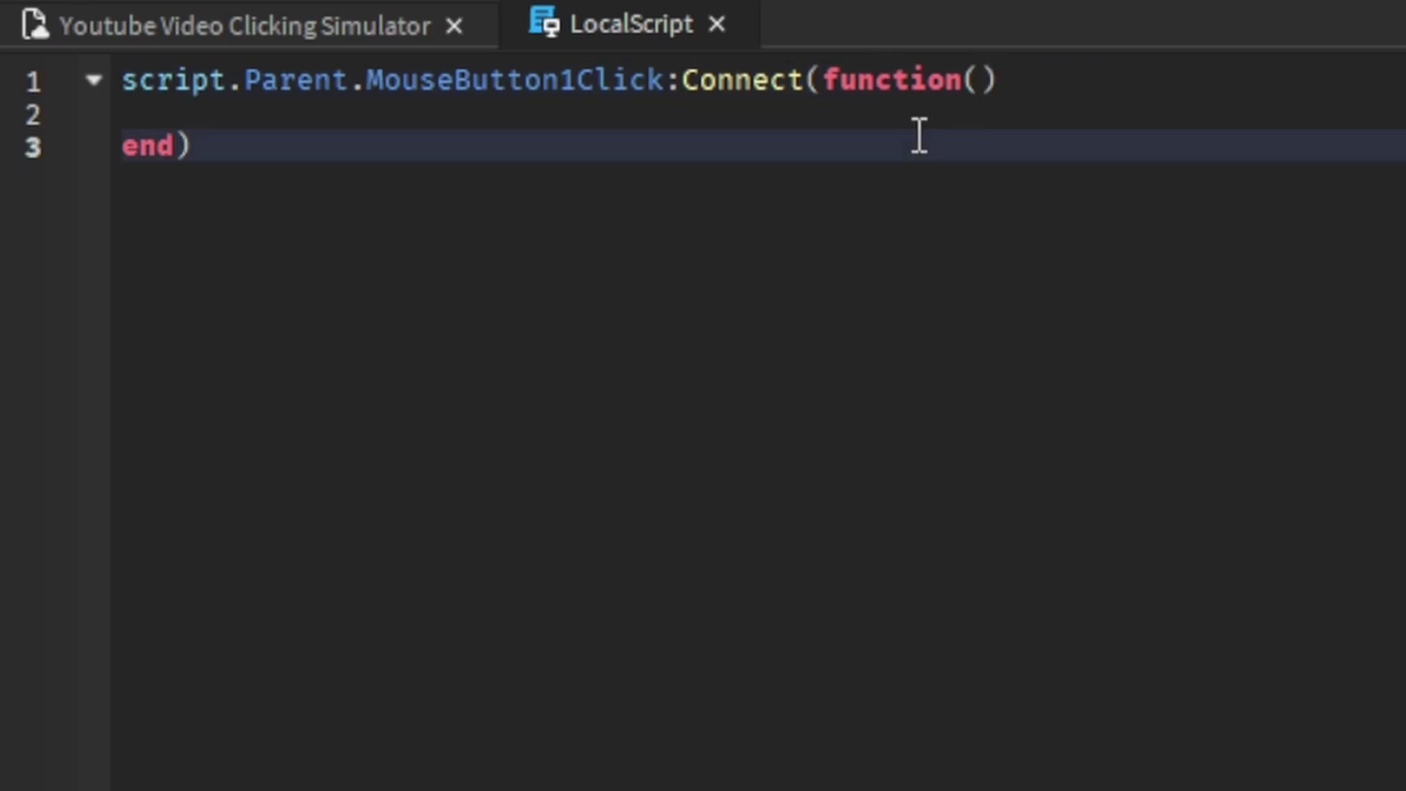
Step: Inside the click function, set script.Parent.Visible to false and script.Parent.Parent.Parent.MoreRebirthsFrame.Visible to true, and close the script
{"action": "left_click", "coordinate": [913, 113]}
{"action": "type", "text": "script.Parent.Visible ="}
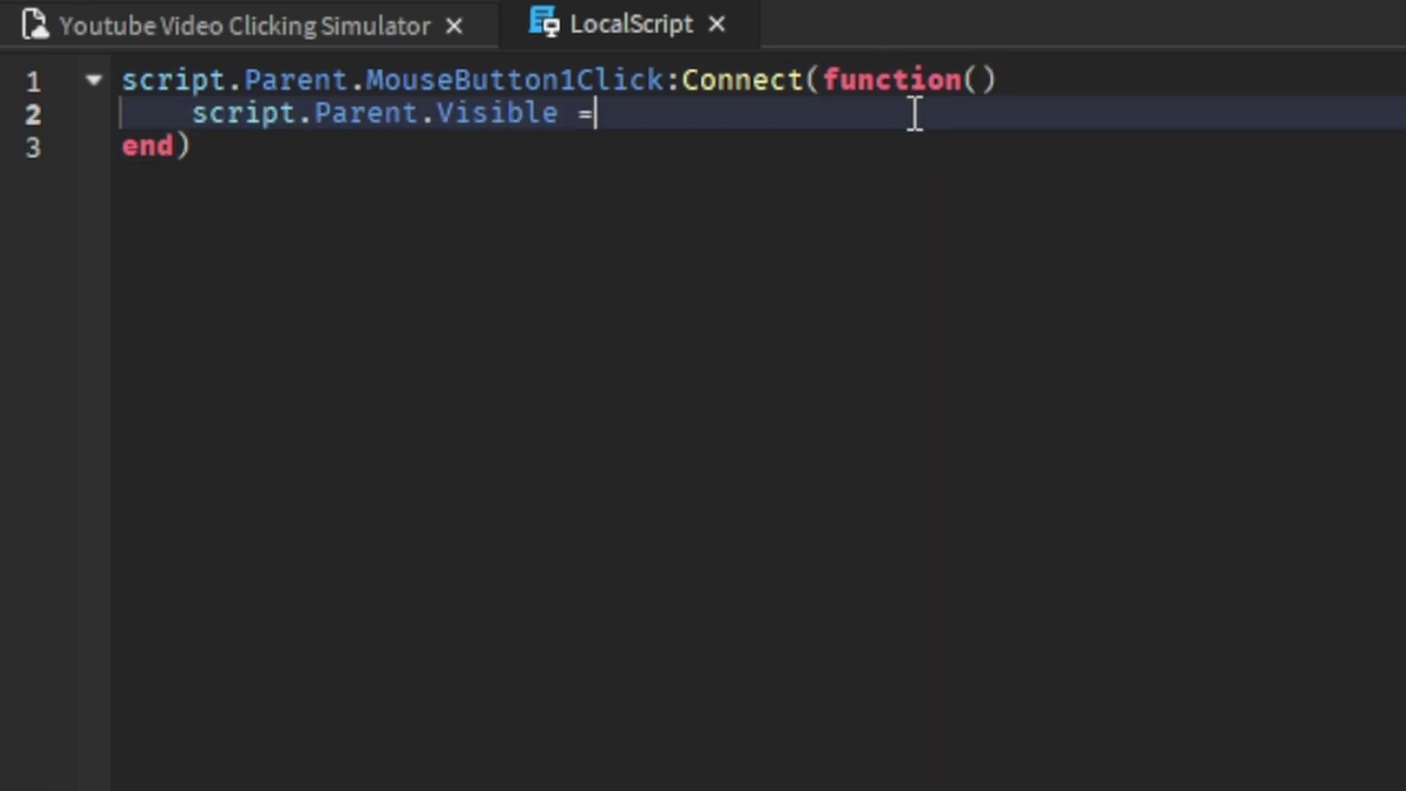
{"action": "type", "text": " false"}
{"action": "key", "text": "Return"}
{"action": "type", "text": "script.Parent.Paret"}
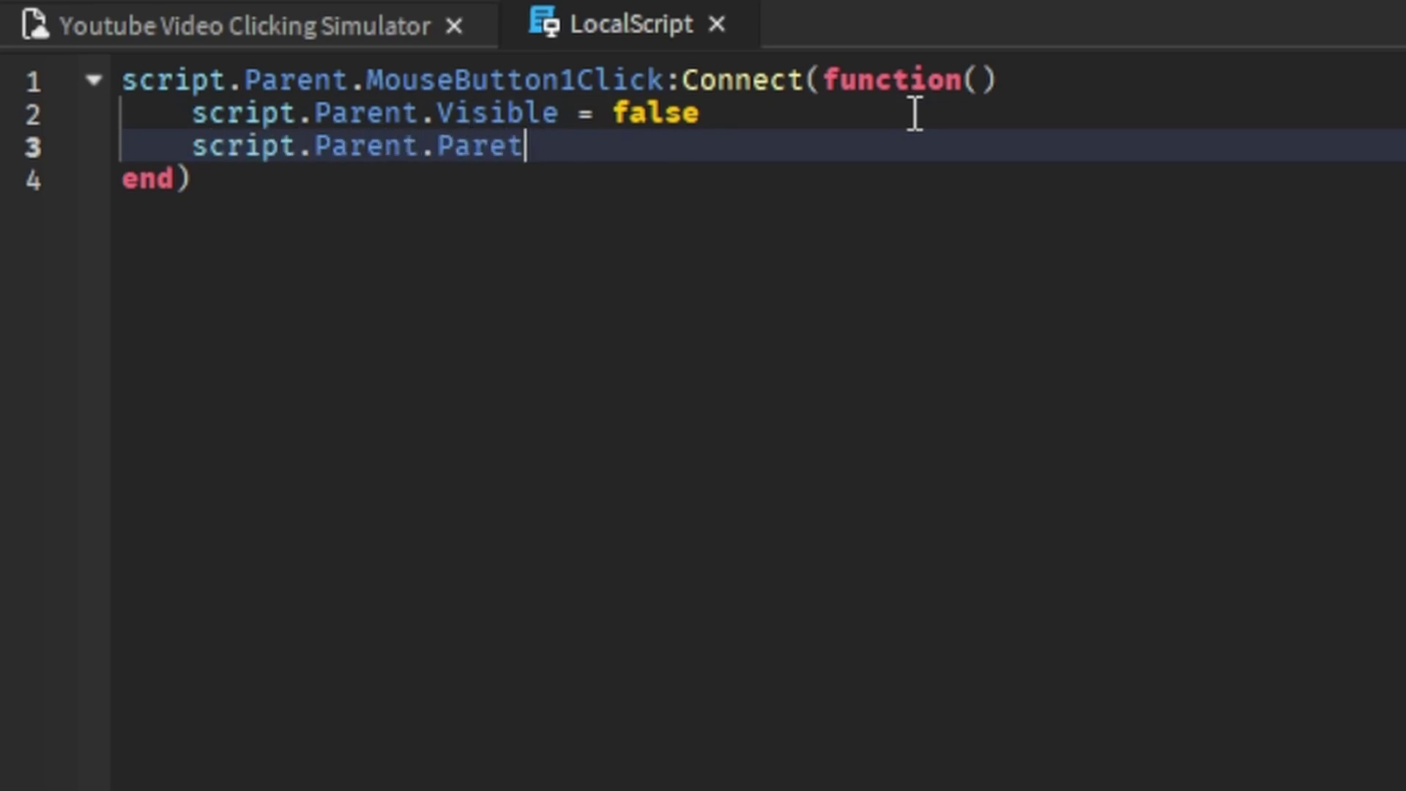
{"action": "type", "text": ".Parent.MoreRebirthsFrame.Visible = true"}
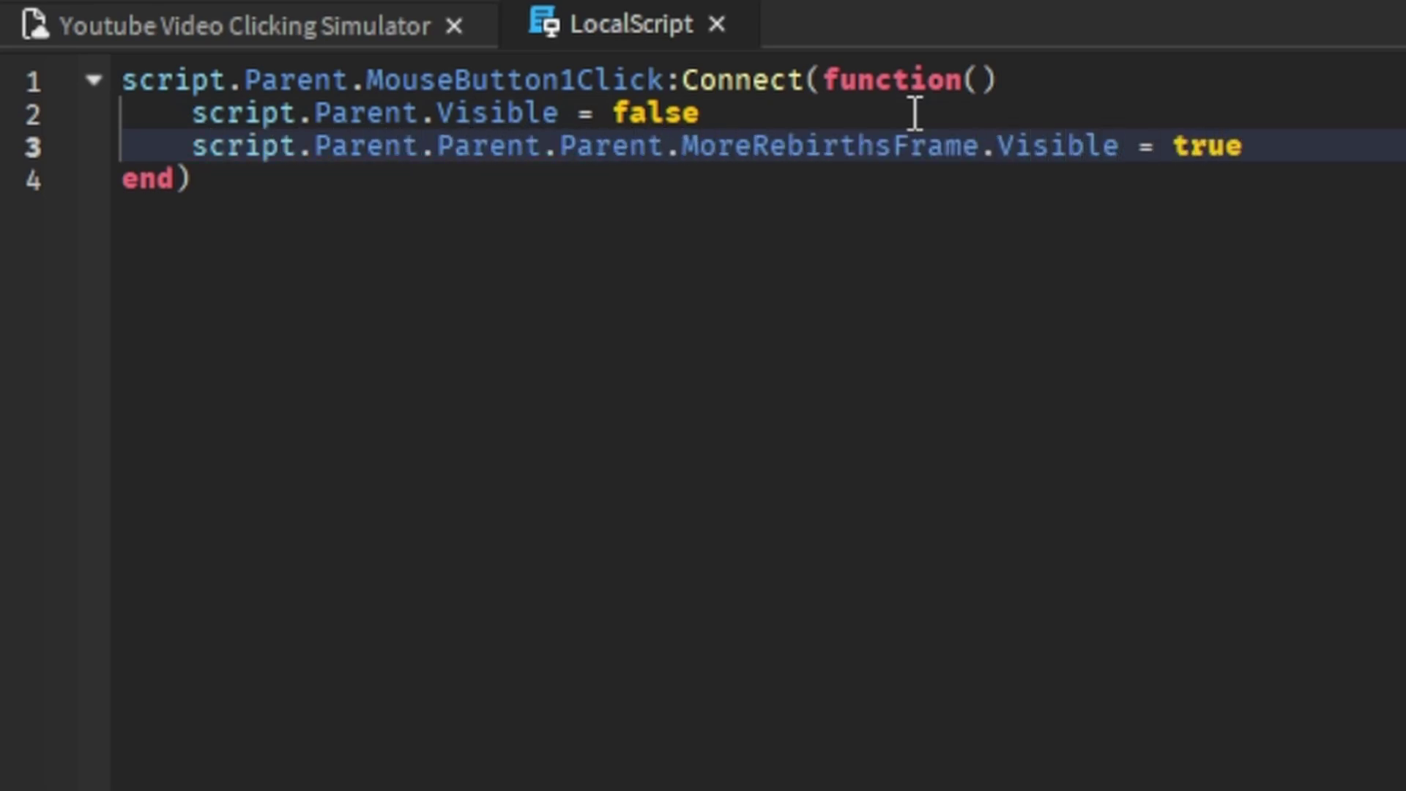
{"action": "left_click", "coordinate": [716, 24]}
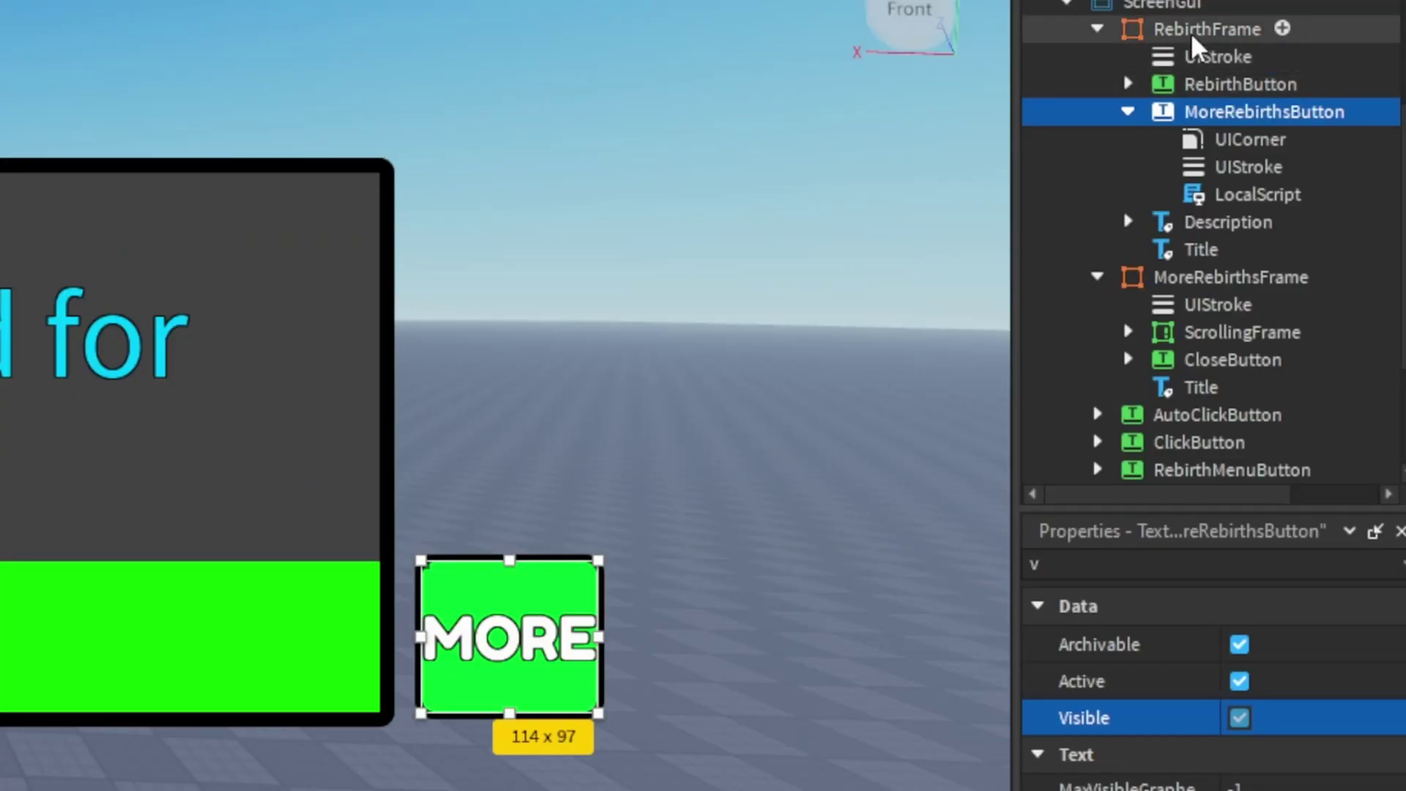
Step: Turn off the RebirthFrame's Visible property, and open the ShowNeeded script error from the output during a playtest
{"action": "left_click", "coordinate": [1206, 29]}
{"action": "left_click", "coordinate": [1239, 717]}
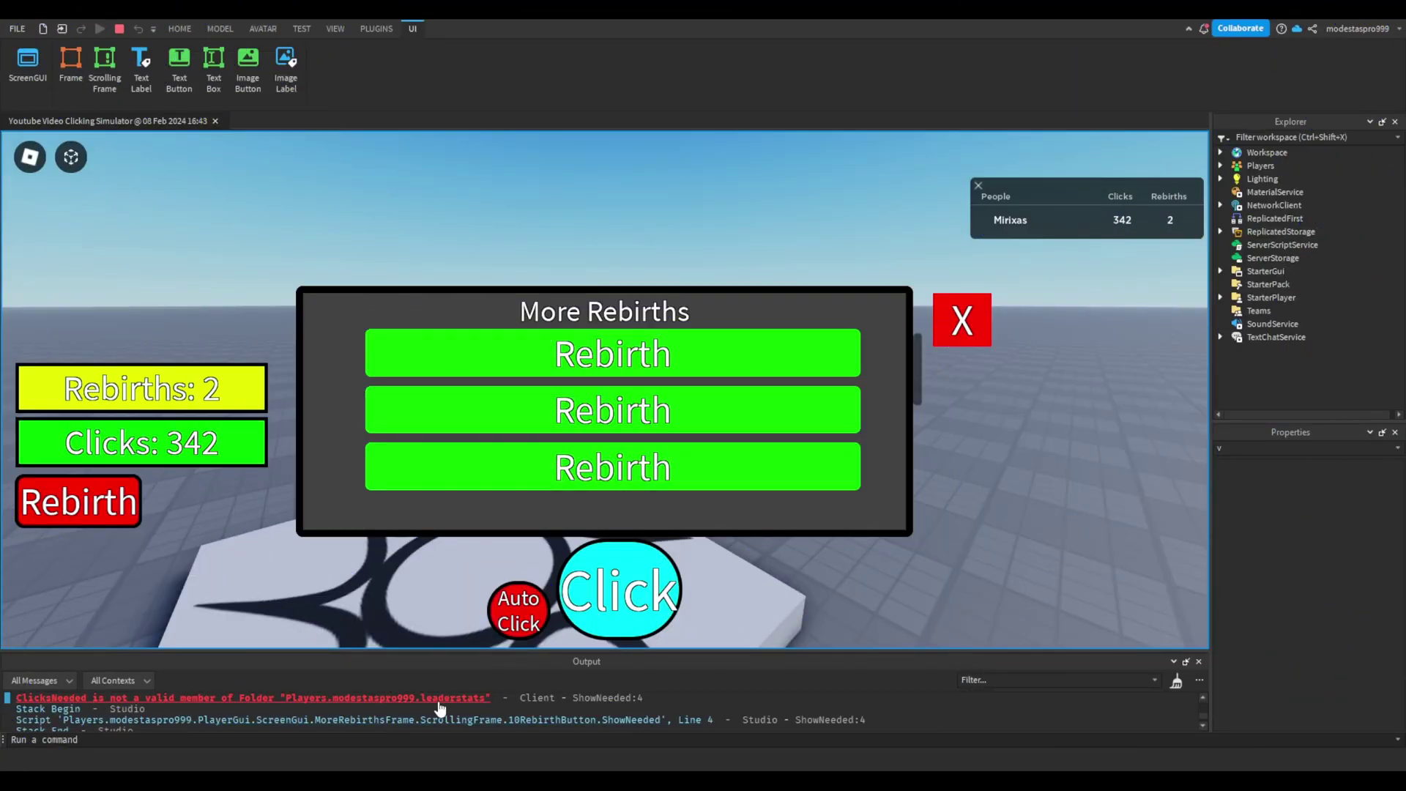
{"action": "left_click", "coordinate": [438, 699]}
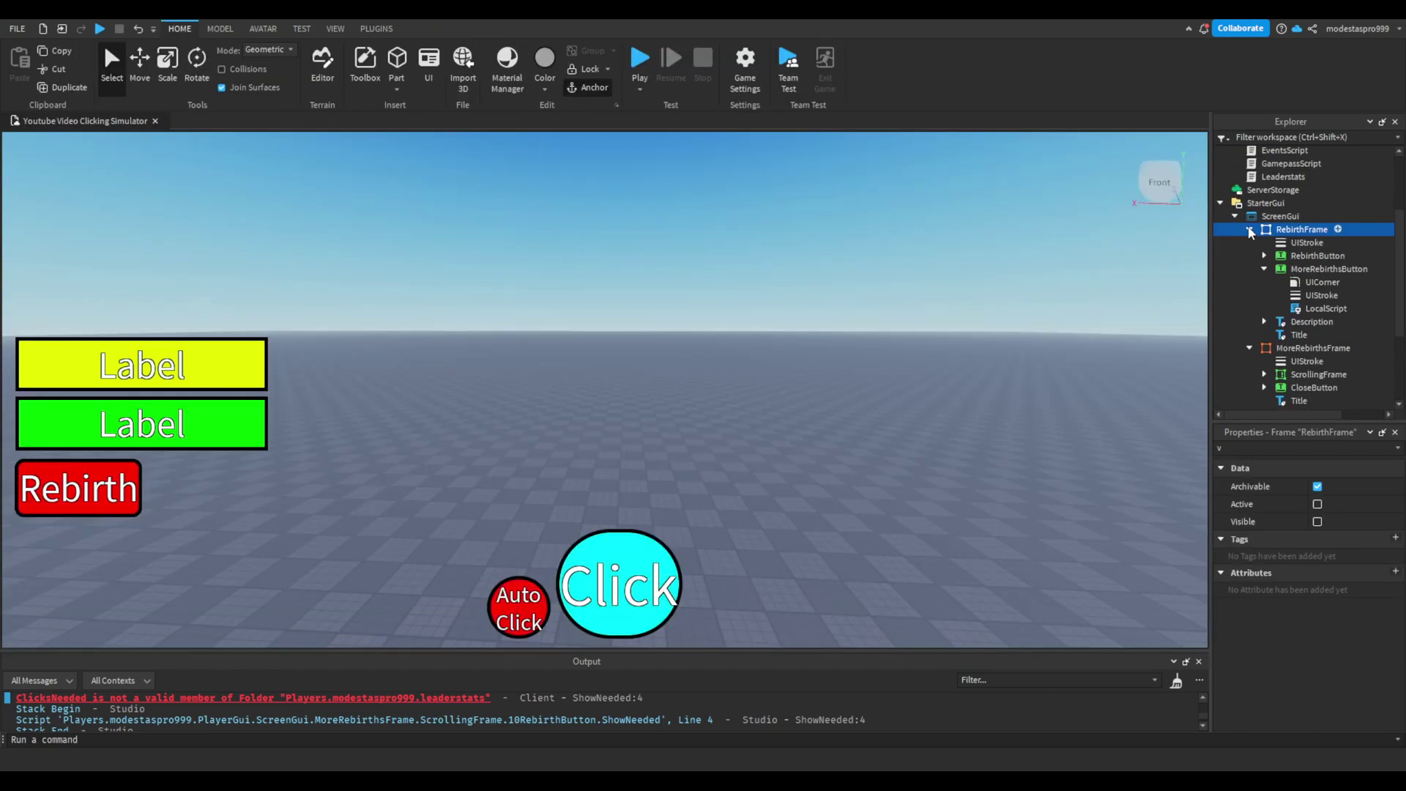
Step: Remove "leaderstats." from the ClicksNeeded path in the 3RebirthButton's ShowNeeded script
{"action": "left_click", "coordinate": [1248, 229]}
{"action": "left_click", "coordinate": [1264, 269]}
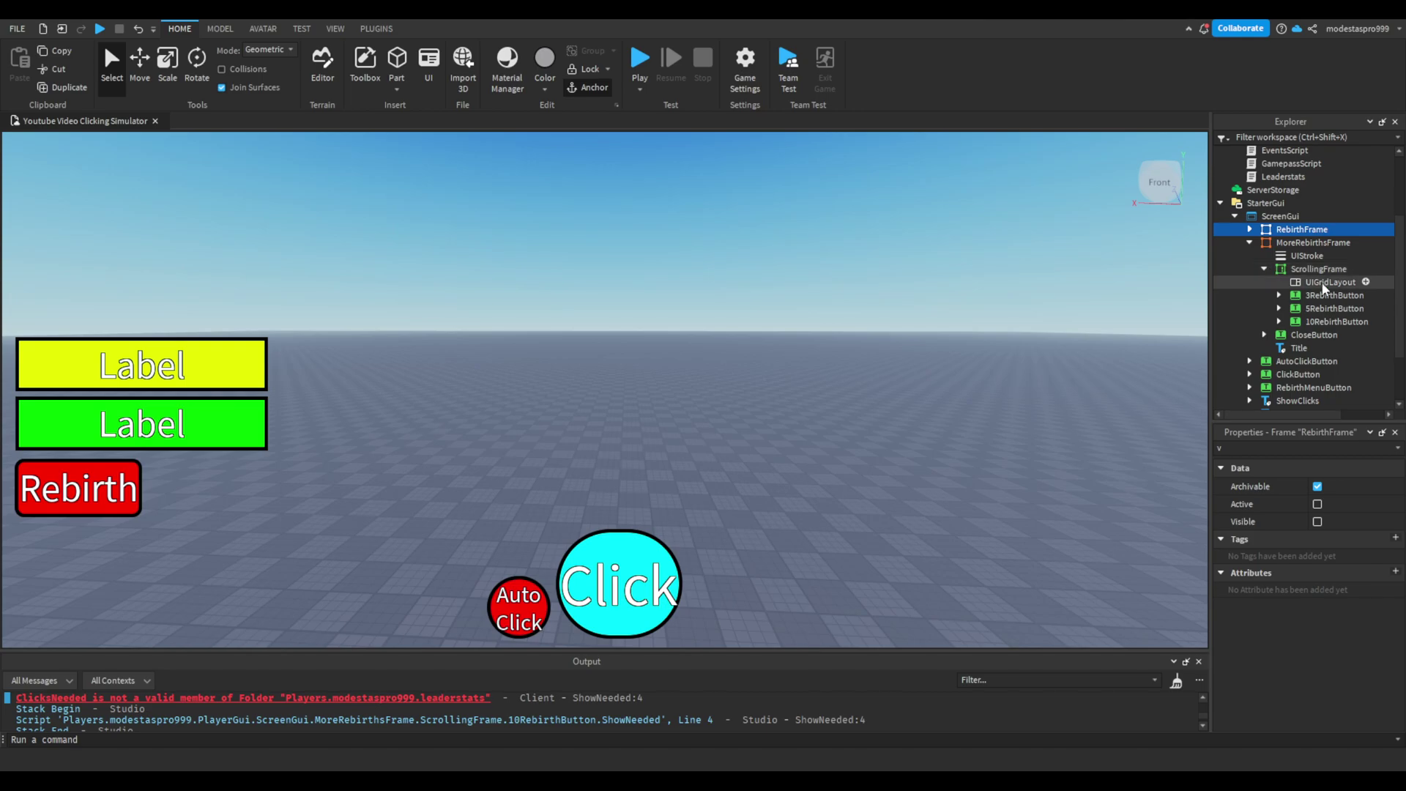
{"action": "double_click", "coordinate": [1345, 334]}
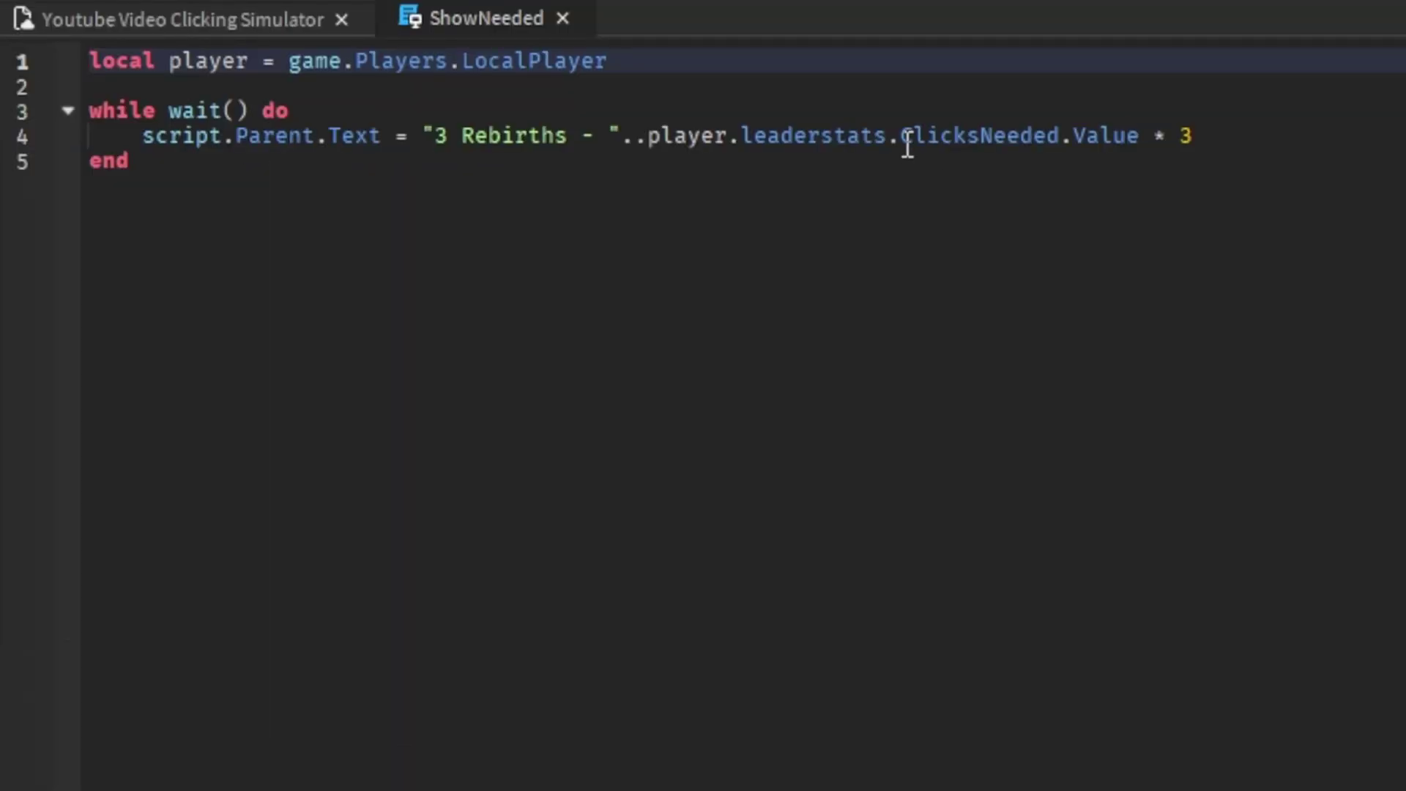
{"action": "left_click_drag", "start_coordinate": [398, 172], "coordinate": [331, 172]}
{"action": "key", "text": "BackSpace"}
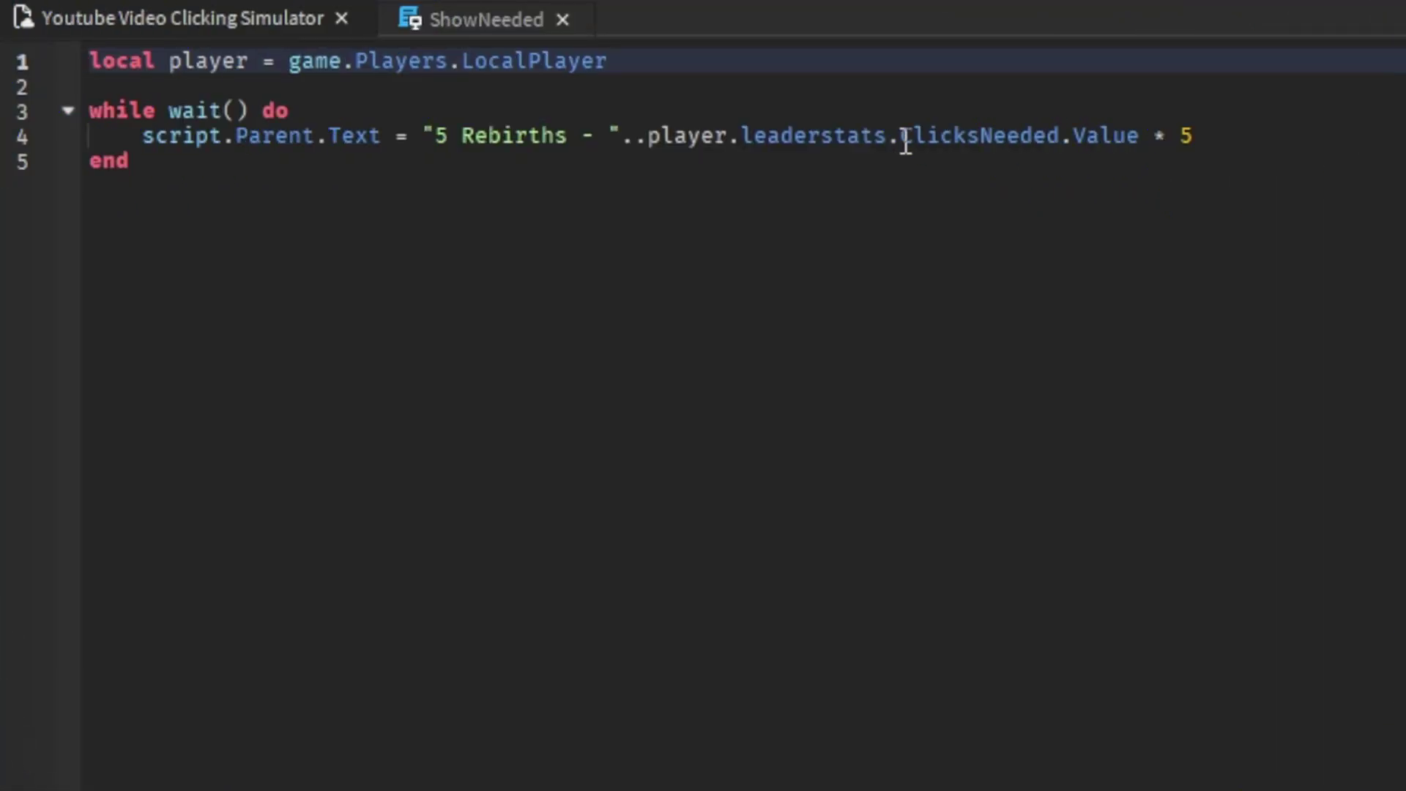
Step: Remove "leaderstats." from the ClicksNeeded path in the ShowNeeded scripts of the 5RebirthButton and 10RebirthButton
{"action": "left_click_drag", "start_coordinate": [901, 135], "coordinate": [742, 138]}
{"action": "key", "text": "BackSpace"}
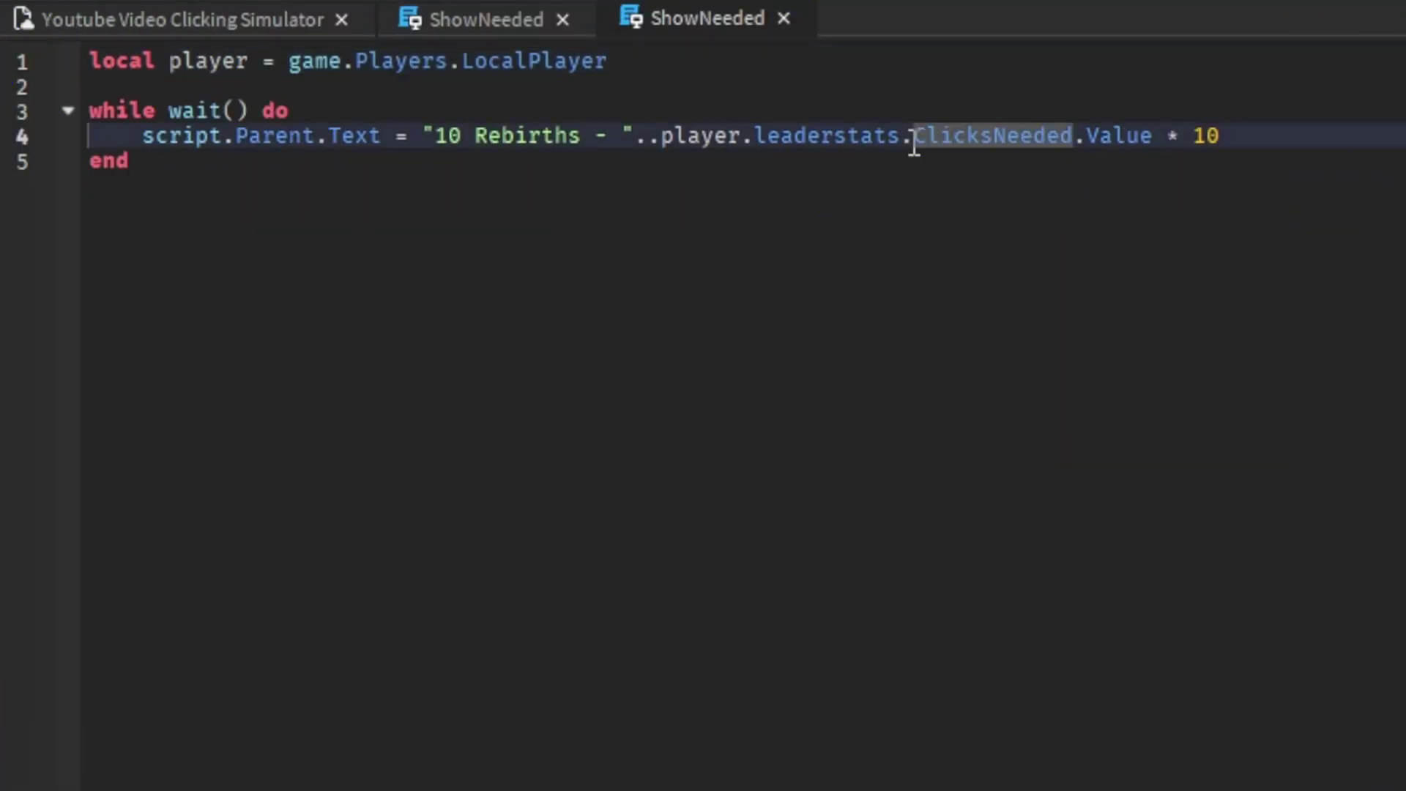
{"action": "left_click_drag", "start_coordinate": [910, 135], "coordinate": [754, 139]}
{"action": "key", "text": "BackSpace"}
{"action": "left_click", "coordinate": [479, 7]}
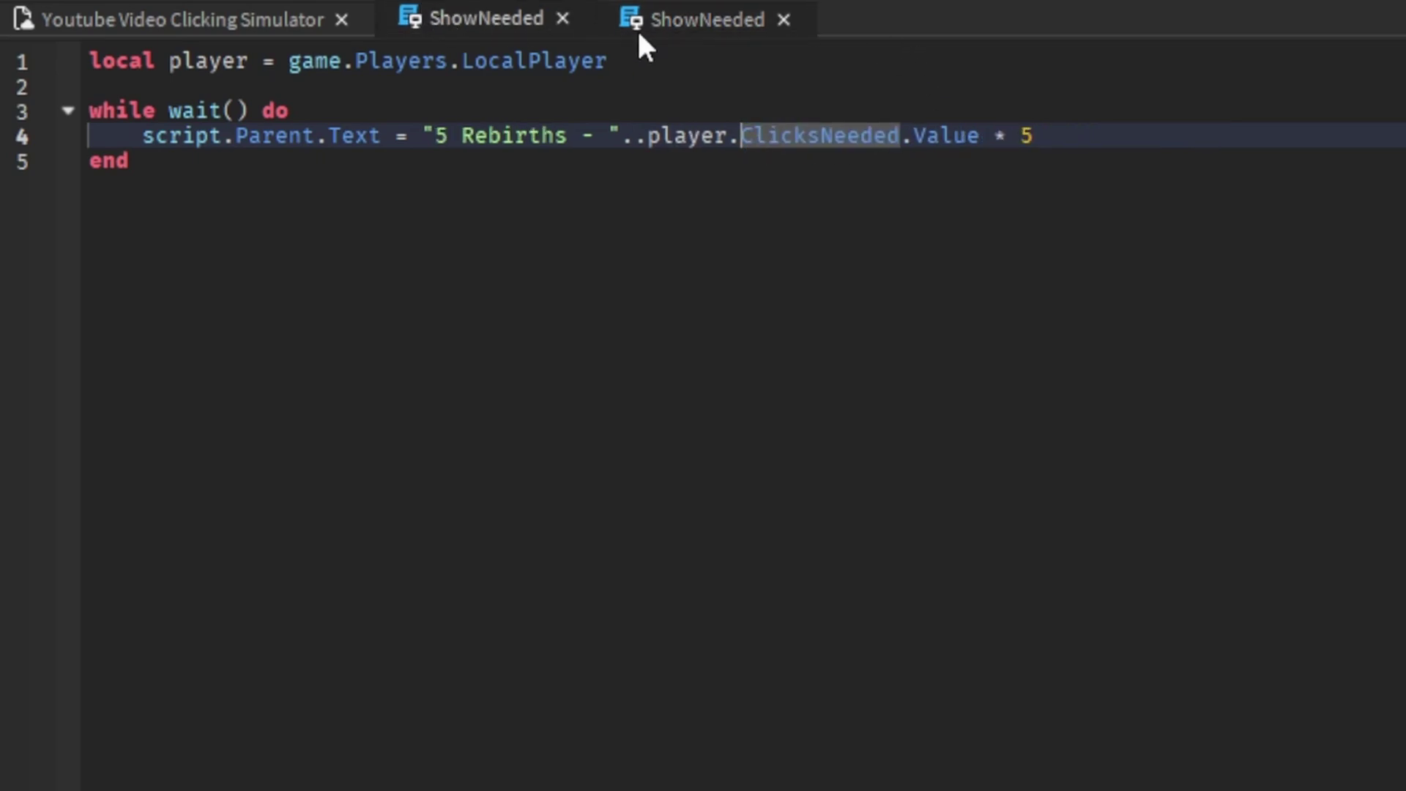
{"action": "left_click", "coordinate": [719, 26]}
{"action": "left_click", "coordinate": [520, 11]}
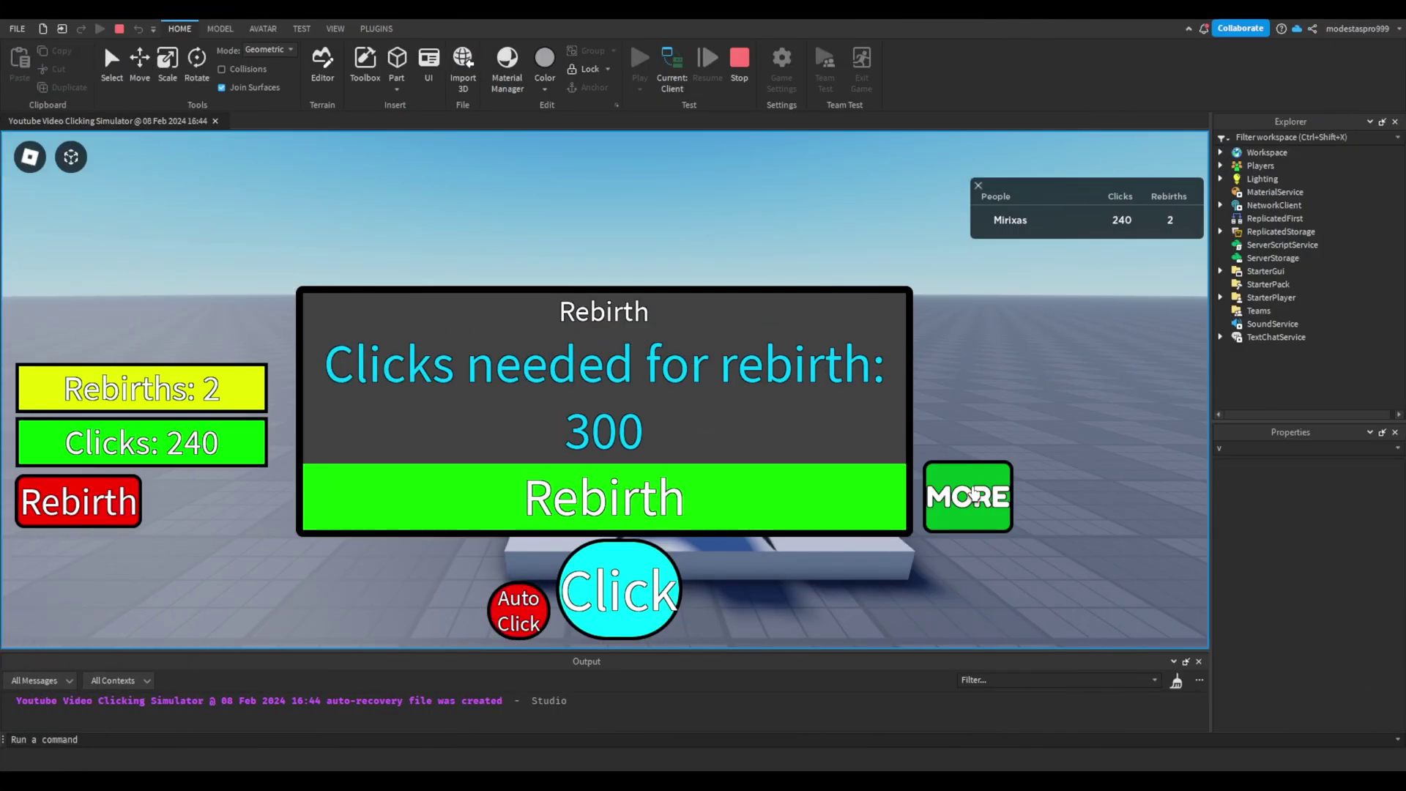
Step: Playtest the More Rebirths menu by opening it, buying 10 rebirths and closing it
{"action": "left_click", "coordinate": [974, 494]}
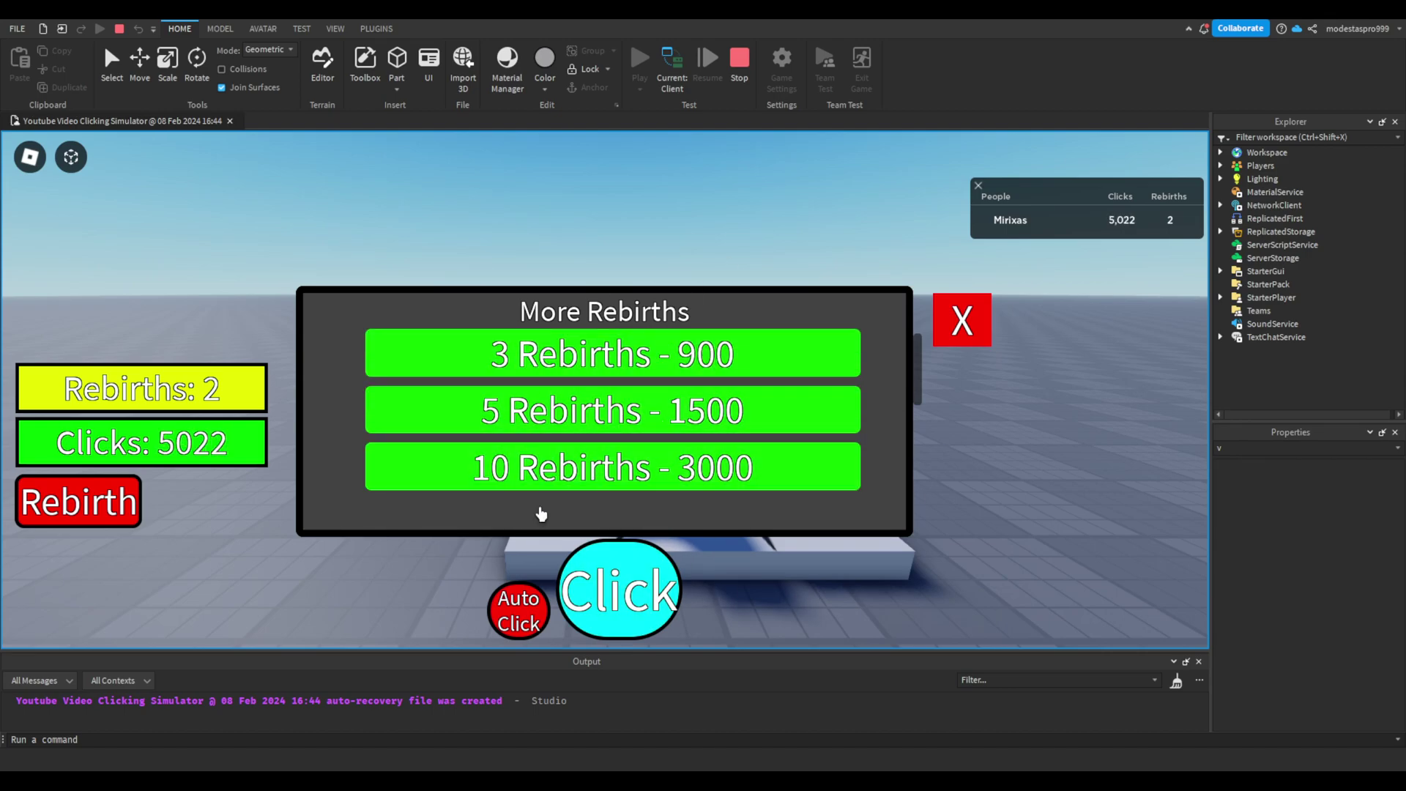
{"action": "left_click", "coordinate": [639, 474]}
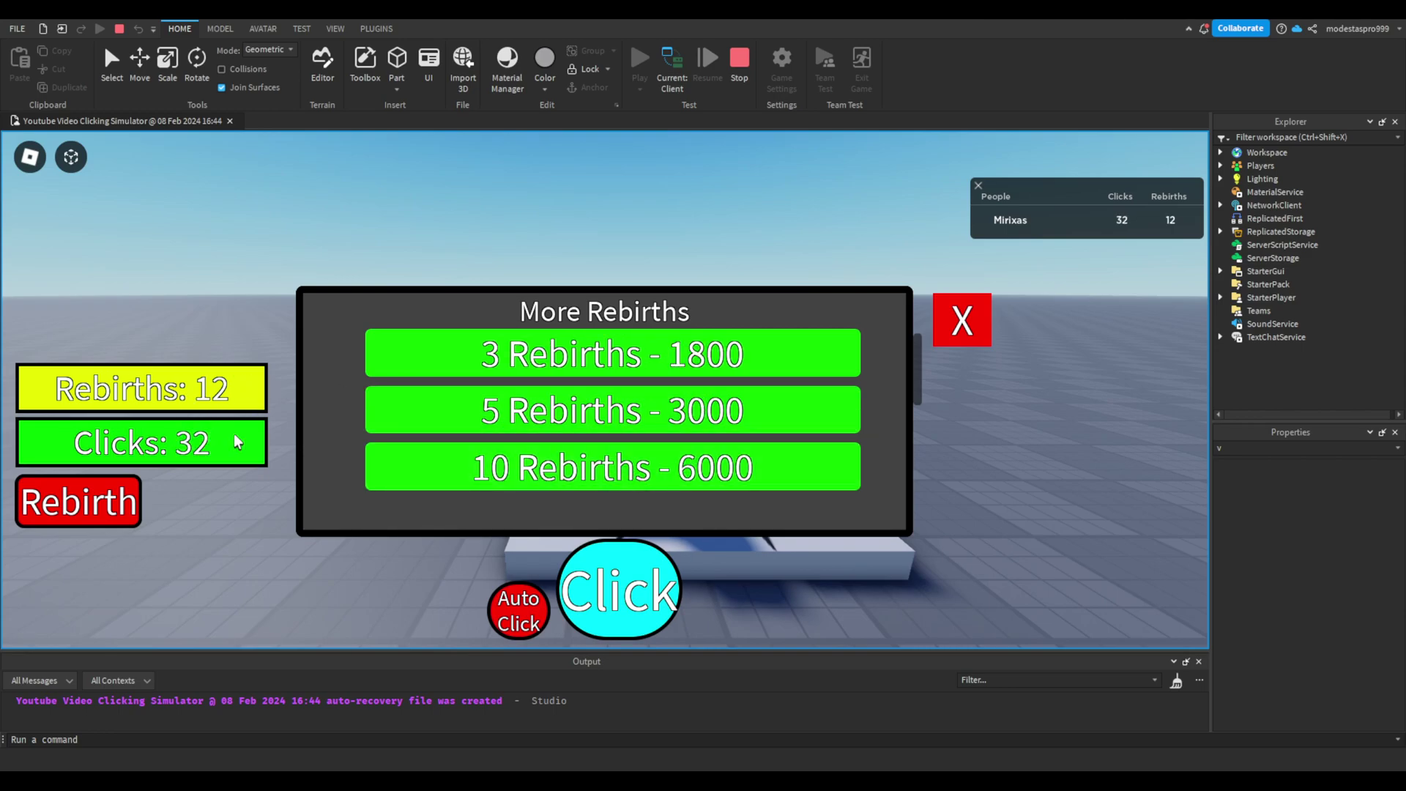
{"action": "left_click", "coordinate": [944, 336]}
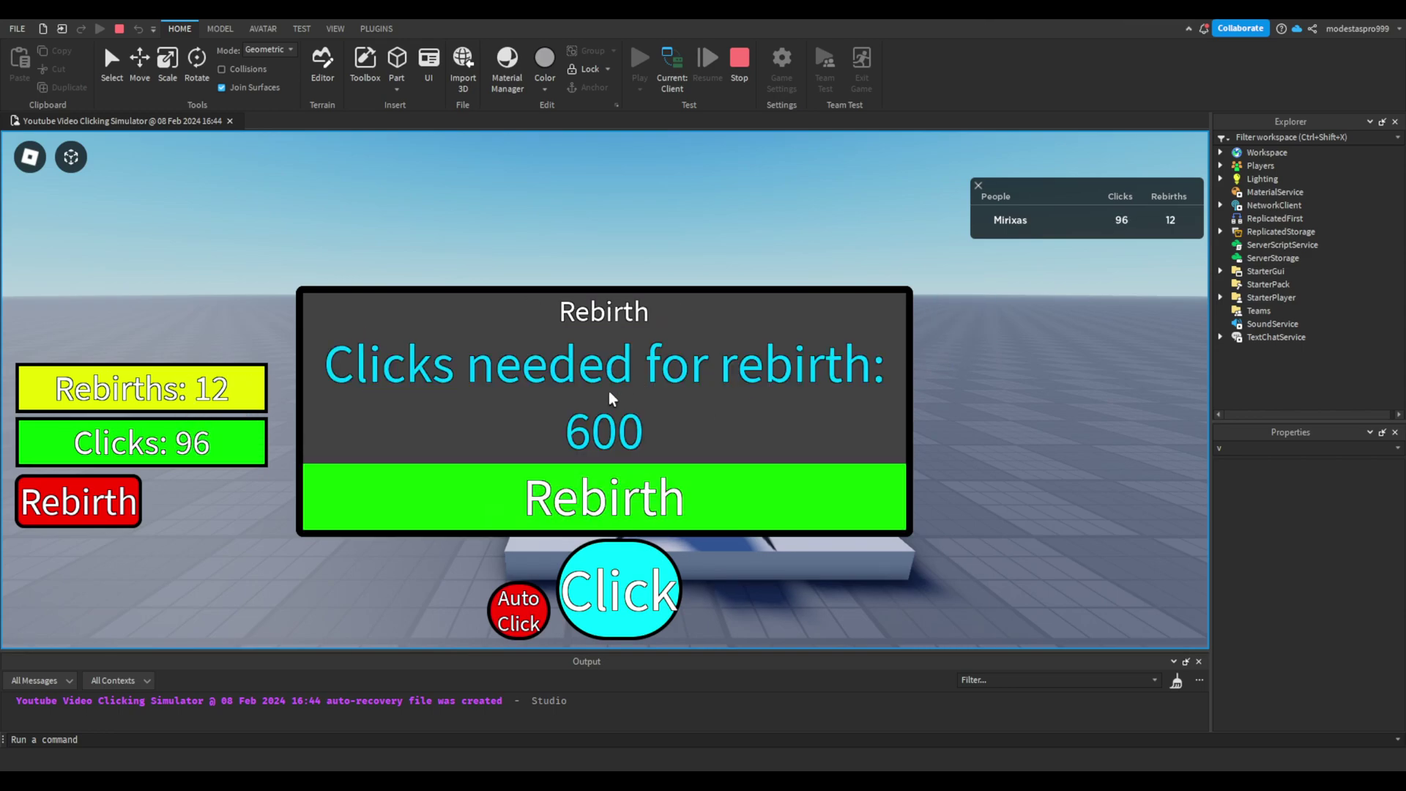